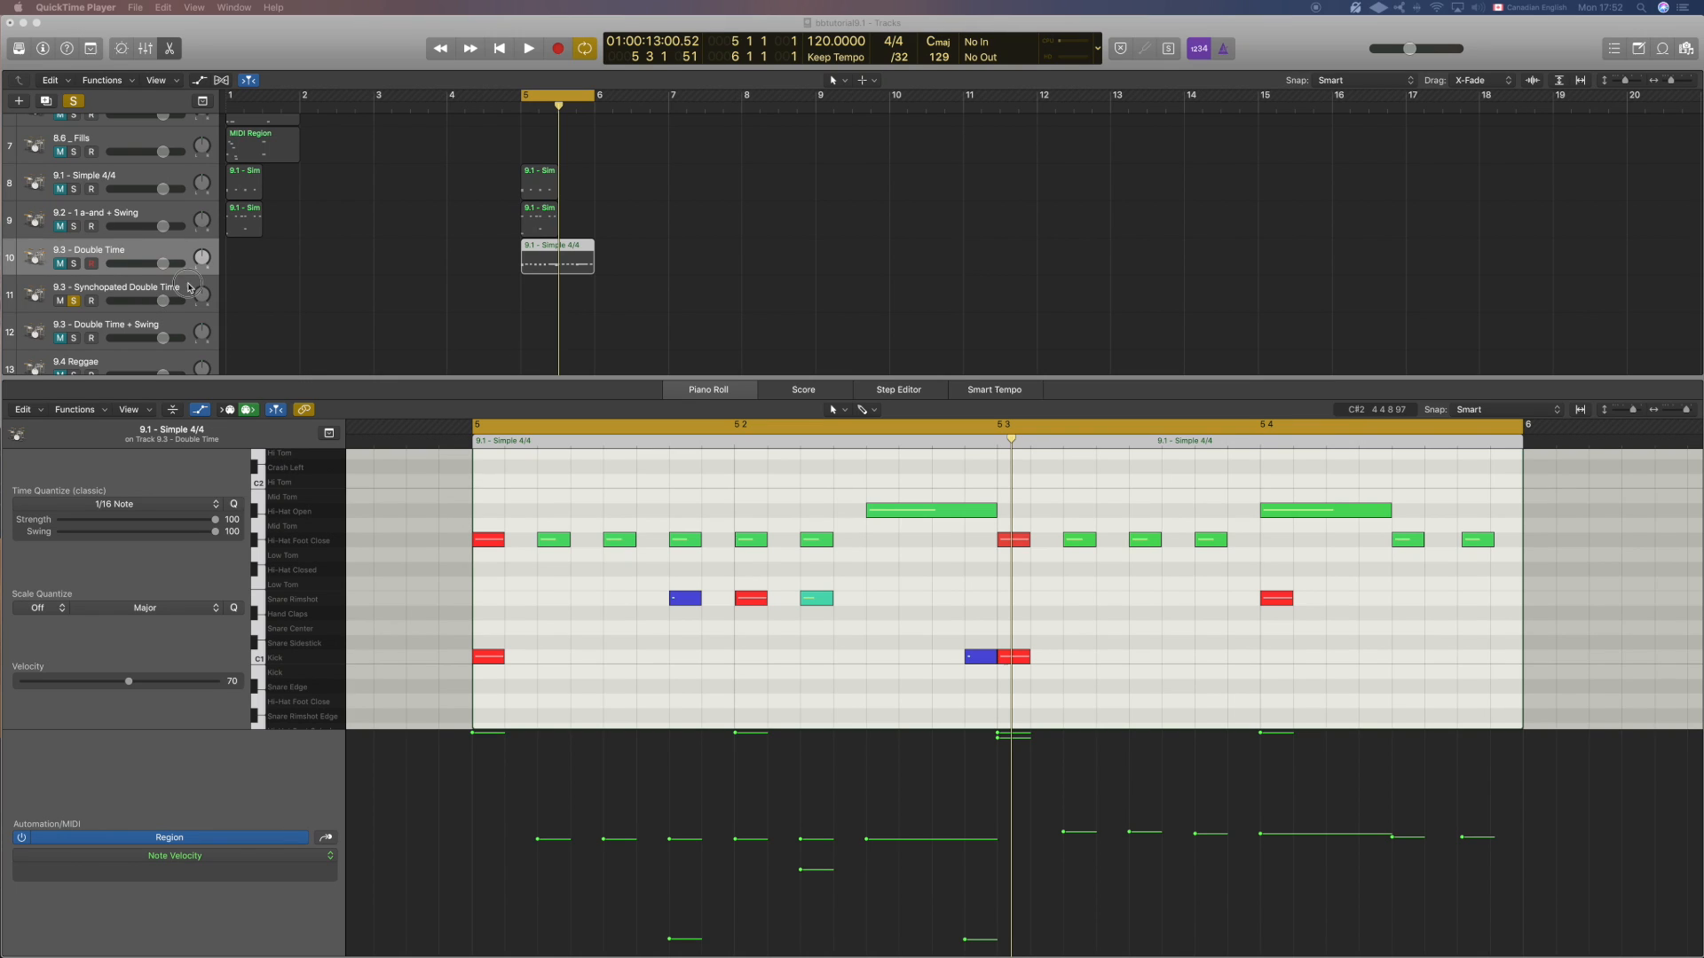
Step: Copy the bar 5 region from the 9.3 - Double Time track onto the 9.3 - Synchopated Double Time track
click(185, 288)
click(183, 289)
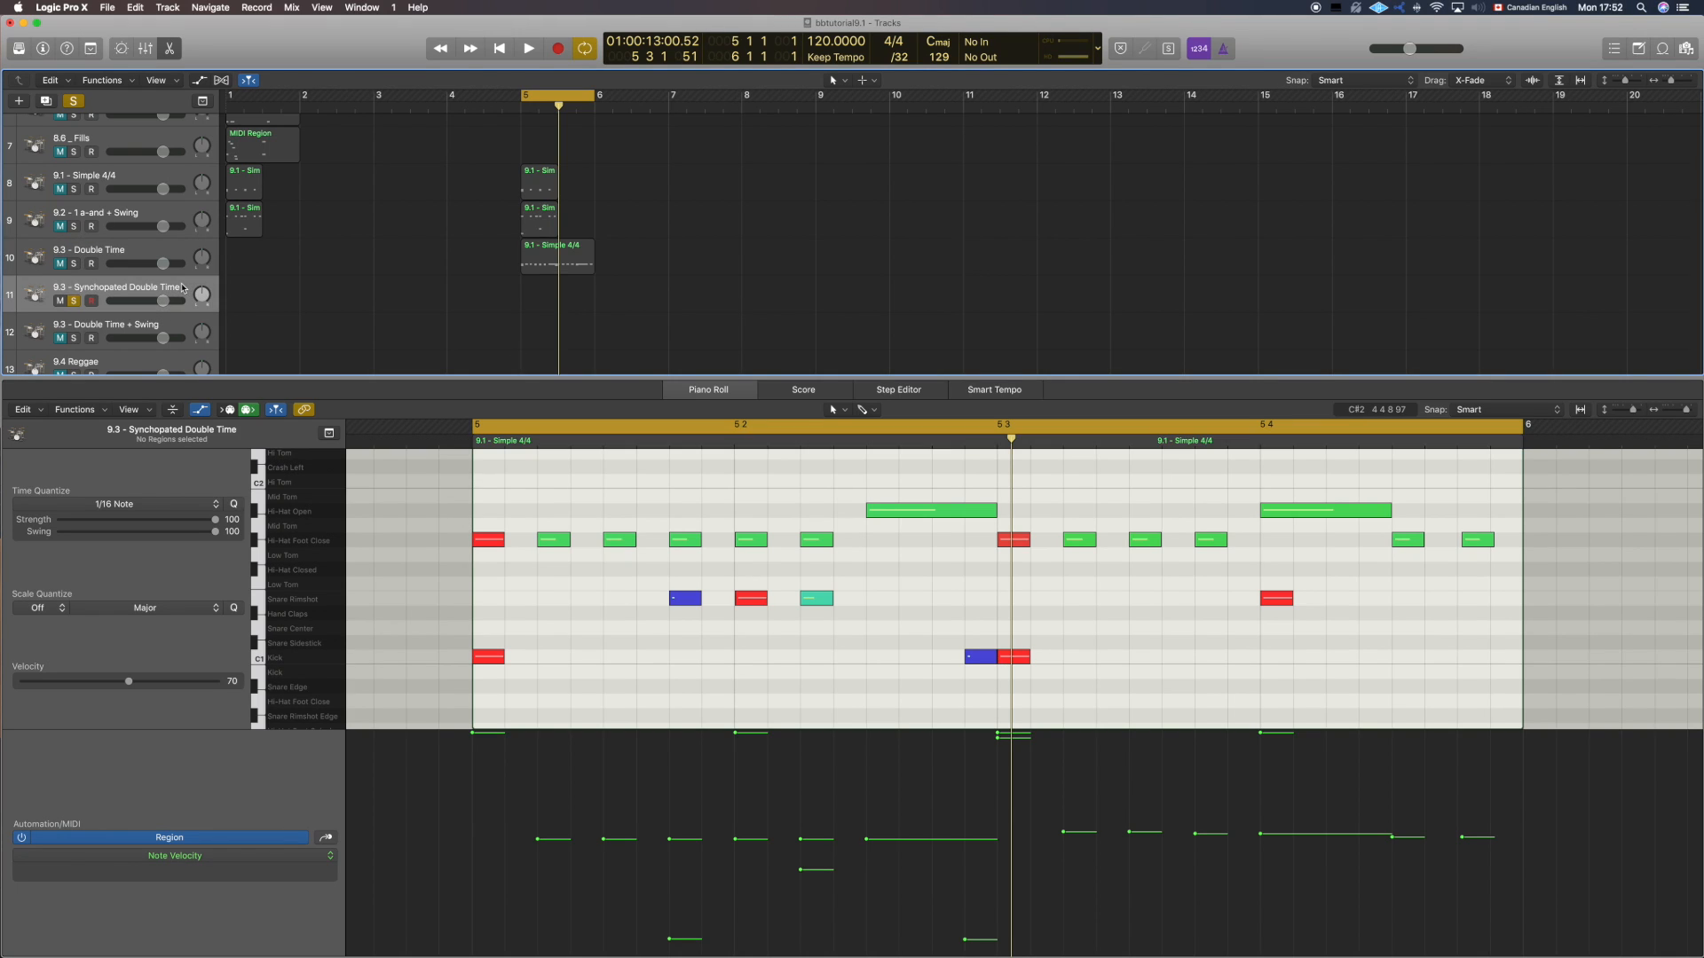
drag(559, 265, 559, 293)
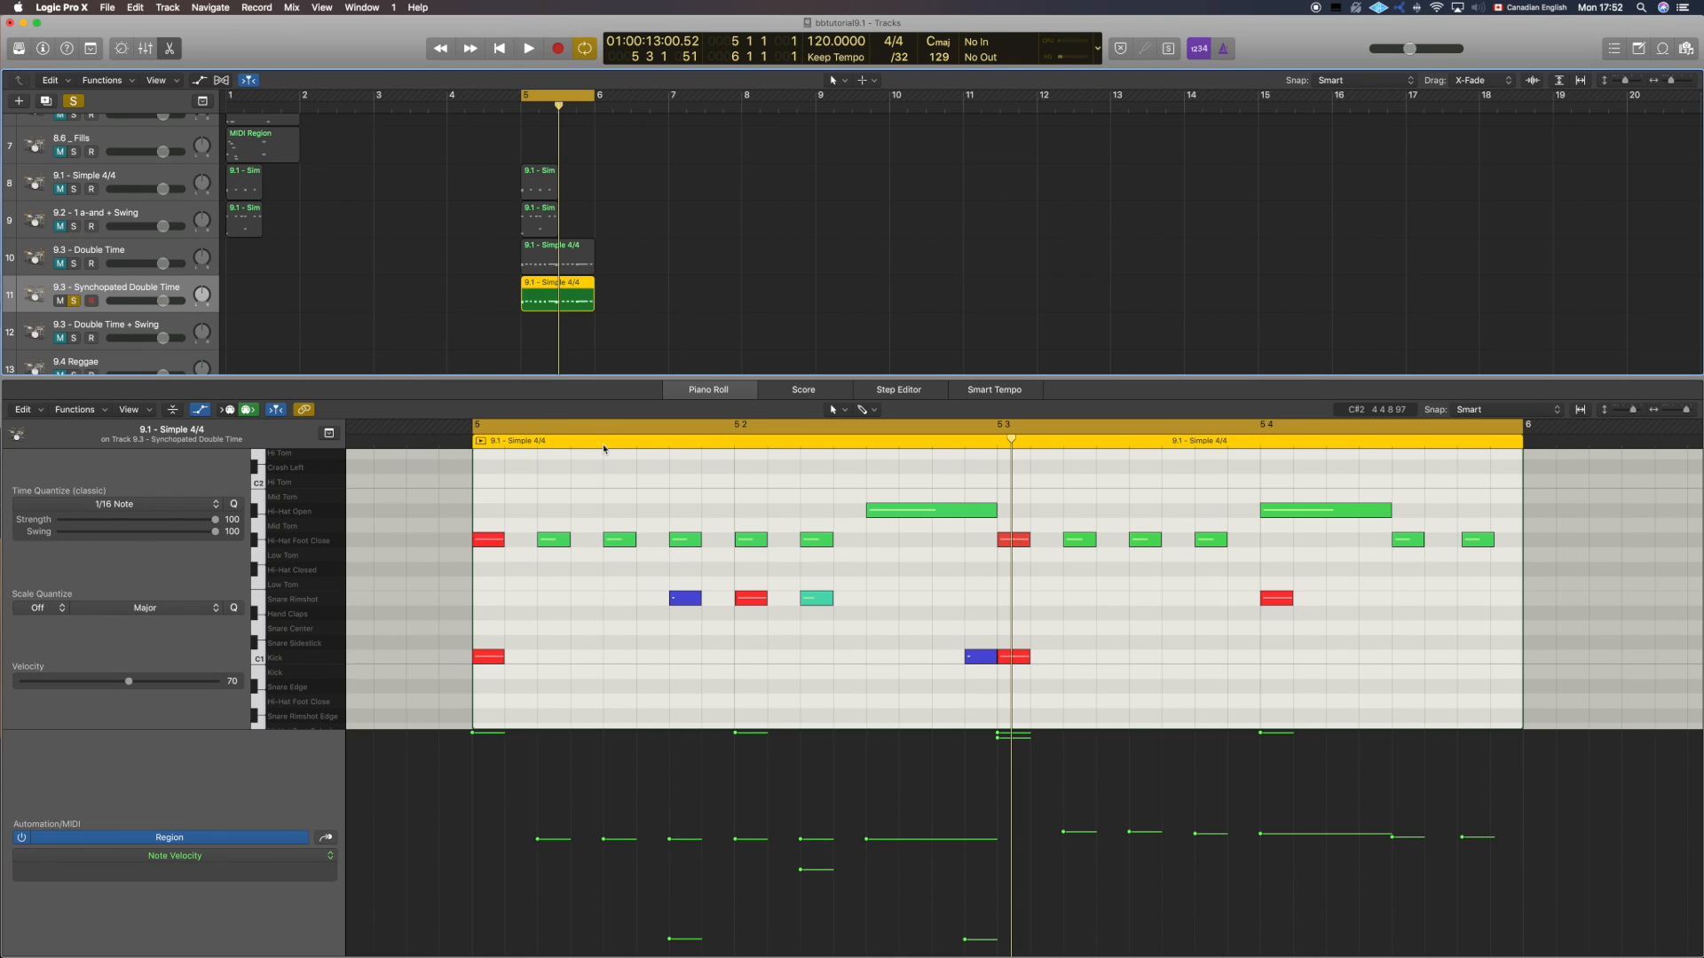
Step: Delete all the kick and snare notes and both open hi-hat notes from the copied region
drag(1499, 709, 495, 586)
key(Delete)
drag(841, 471, 1416, 522)
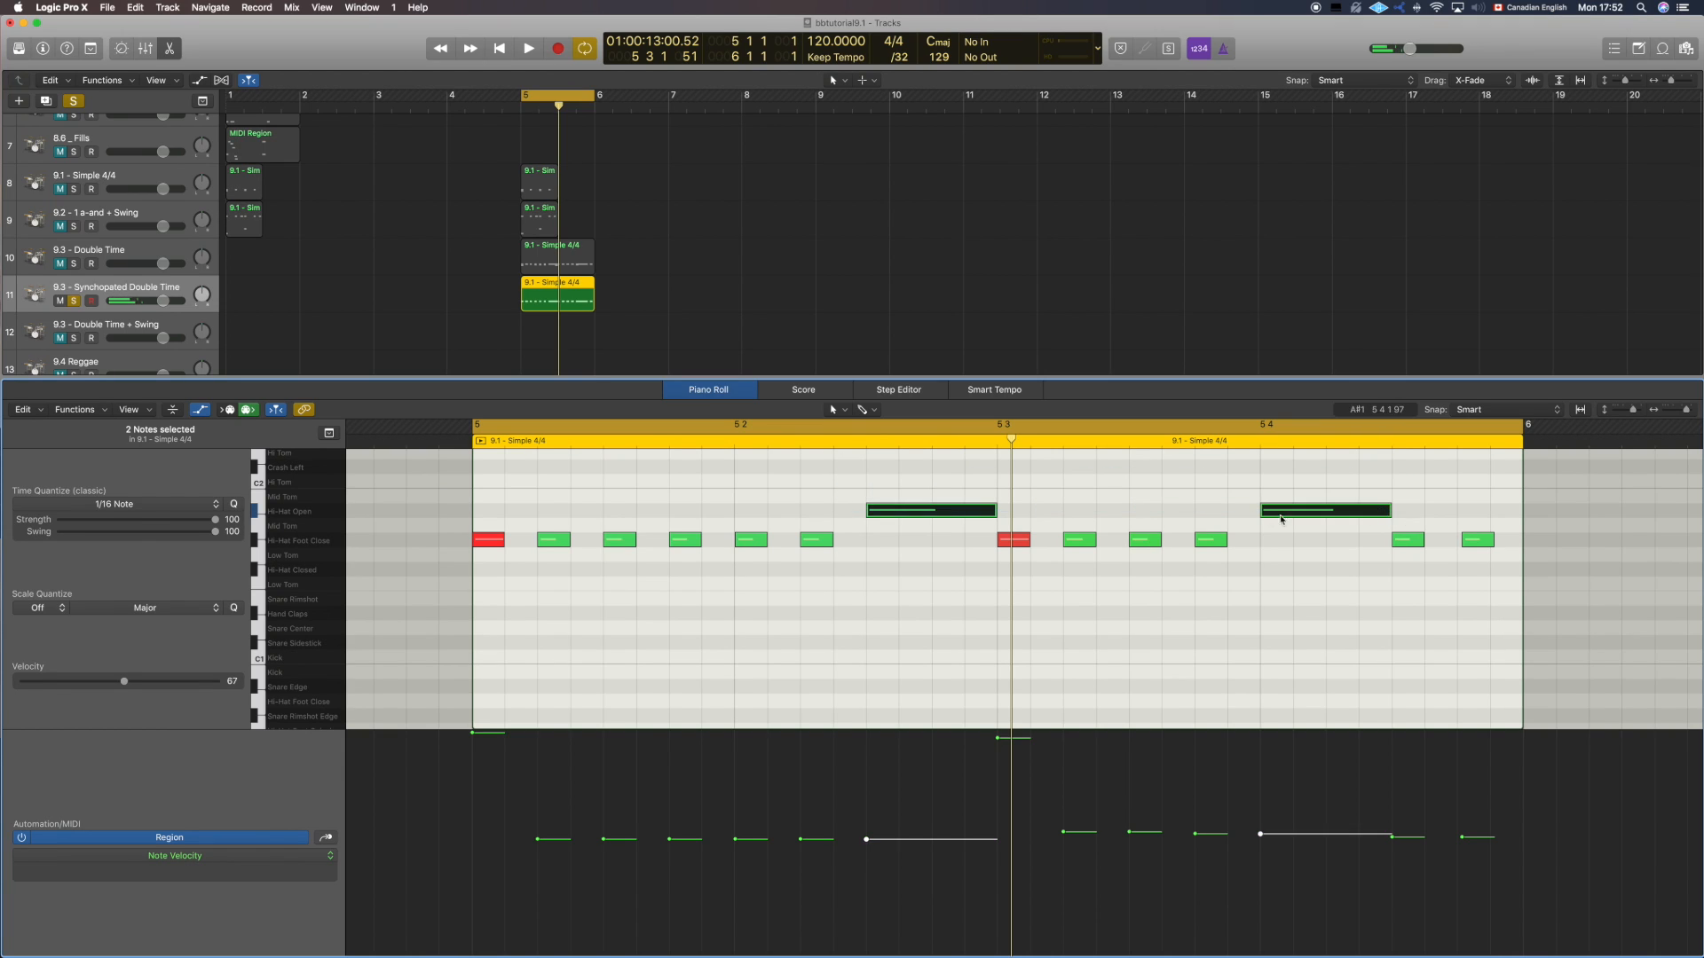
key(Delete)
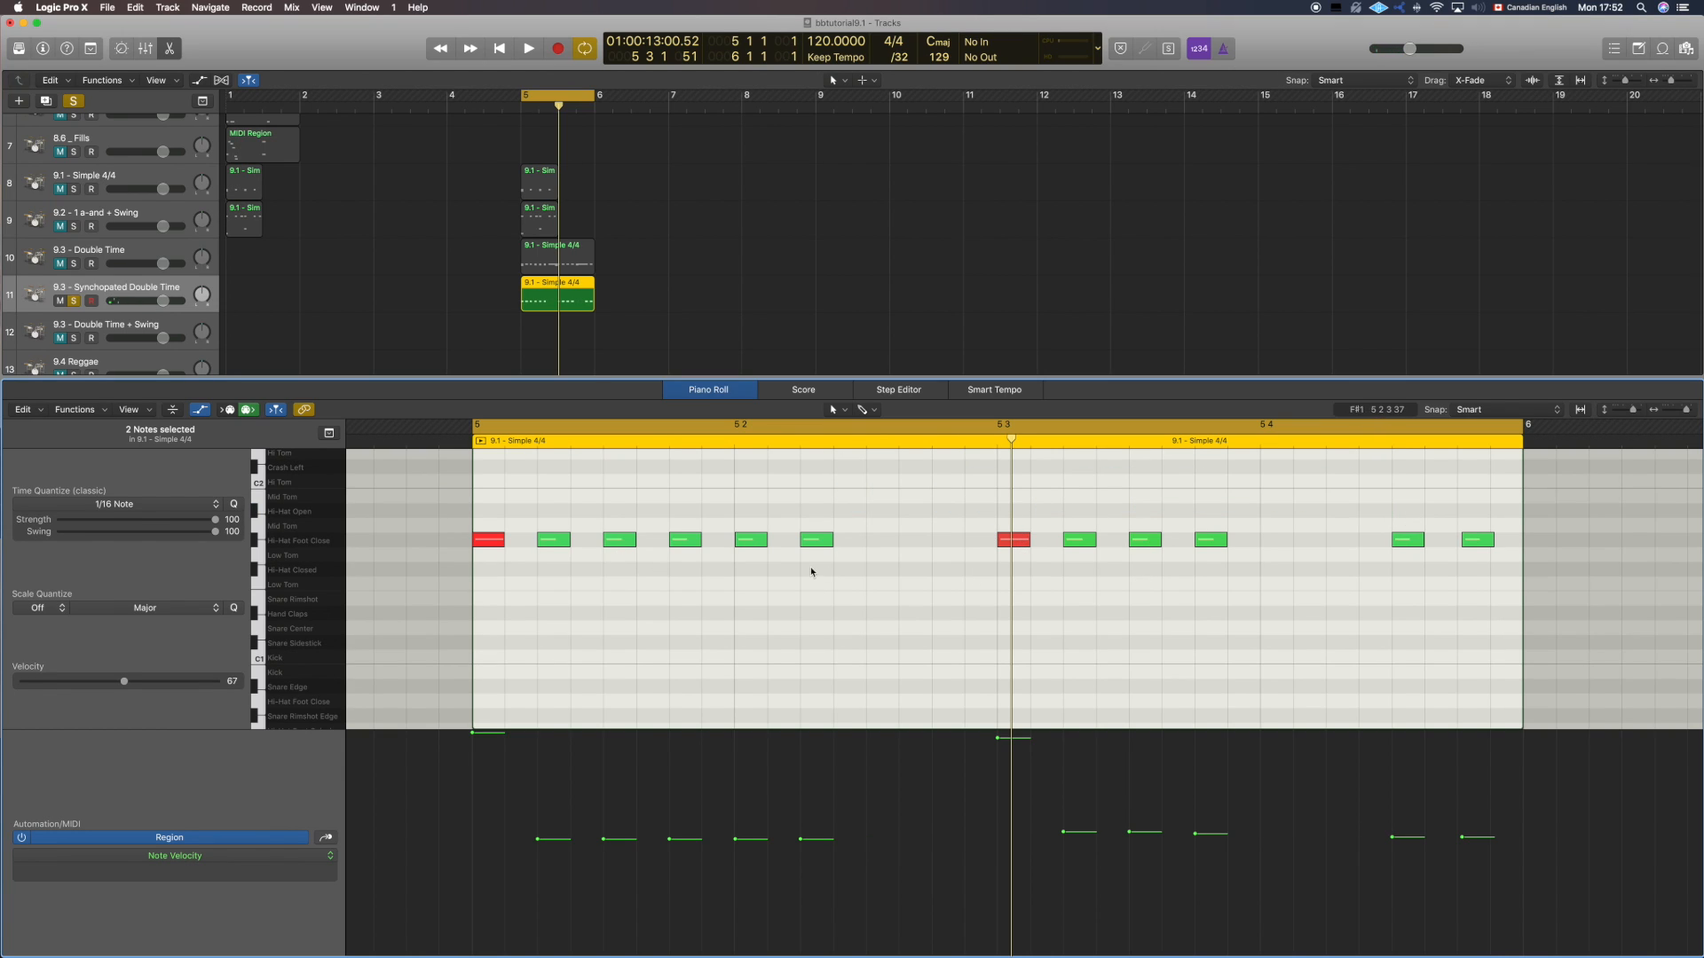
Step: Delete the closed hi-hat notes in beats 2 and 4, keeping only those in beats 1 and 3
drag(1000, 471, 1506, 623)
drag(740, 511, 881, 586)
key(Delete)
drag(1372, 499, 1506, 575)
key(Delete)
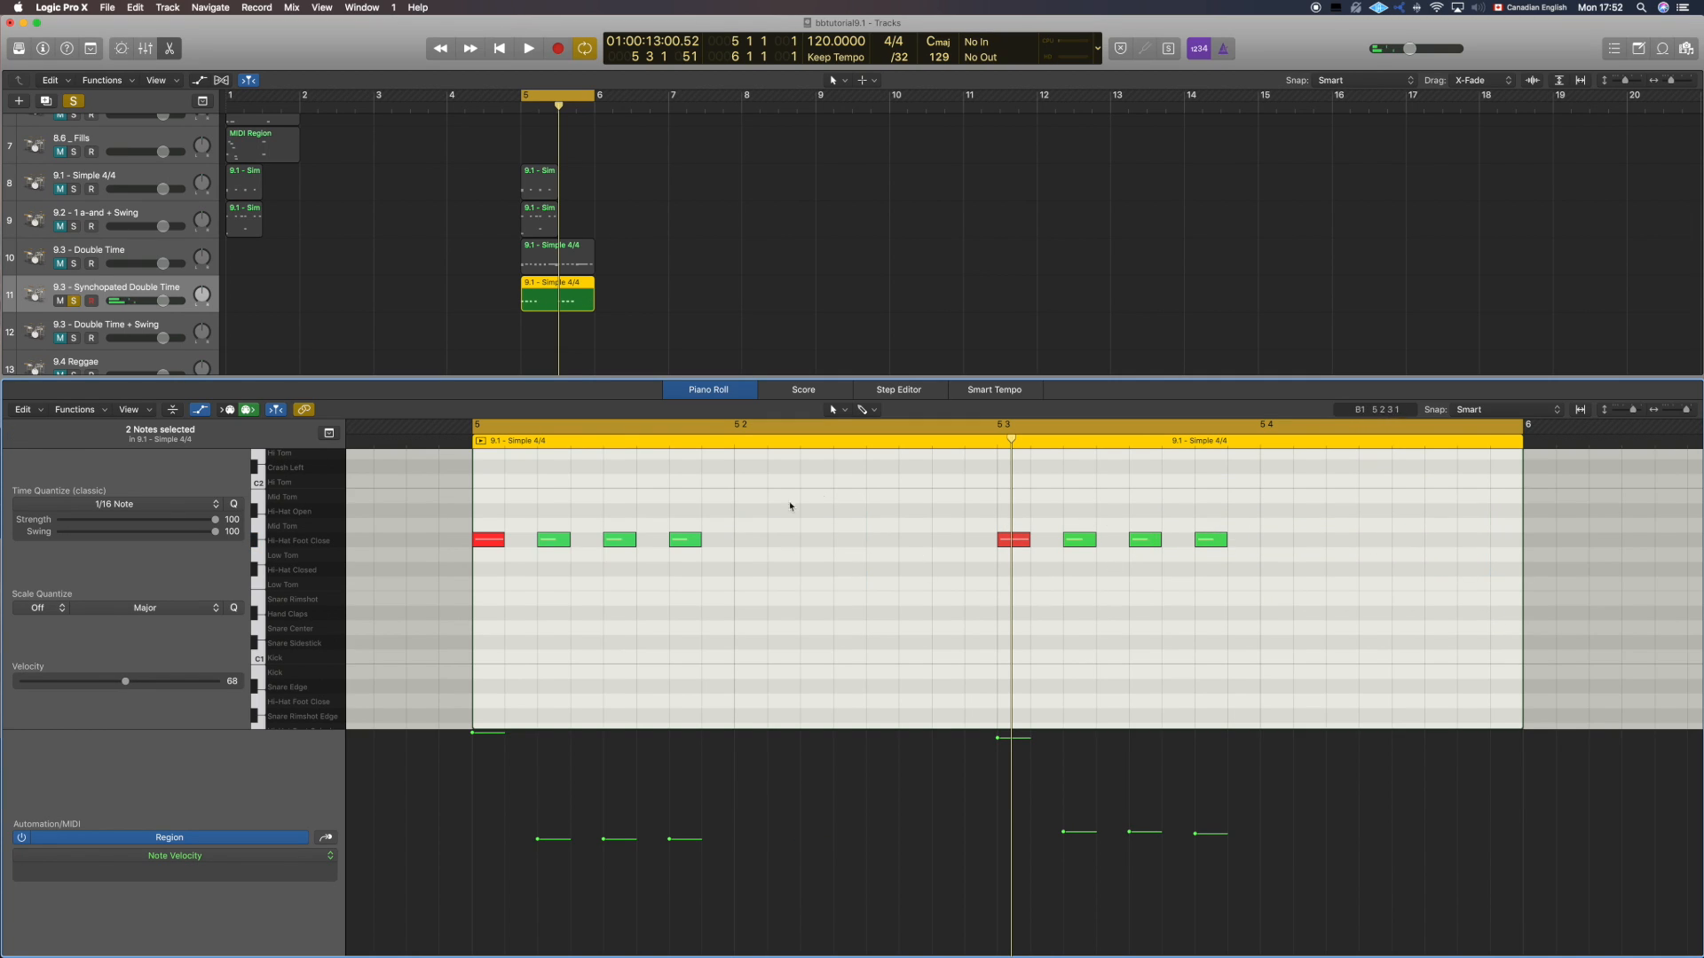
Step: Duplicate the four-note hi-hat groups onto beats 2 and 4 to fill the bar with hi-hats
drag(1270, 577, 753, 543)
click(828, 628)
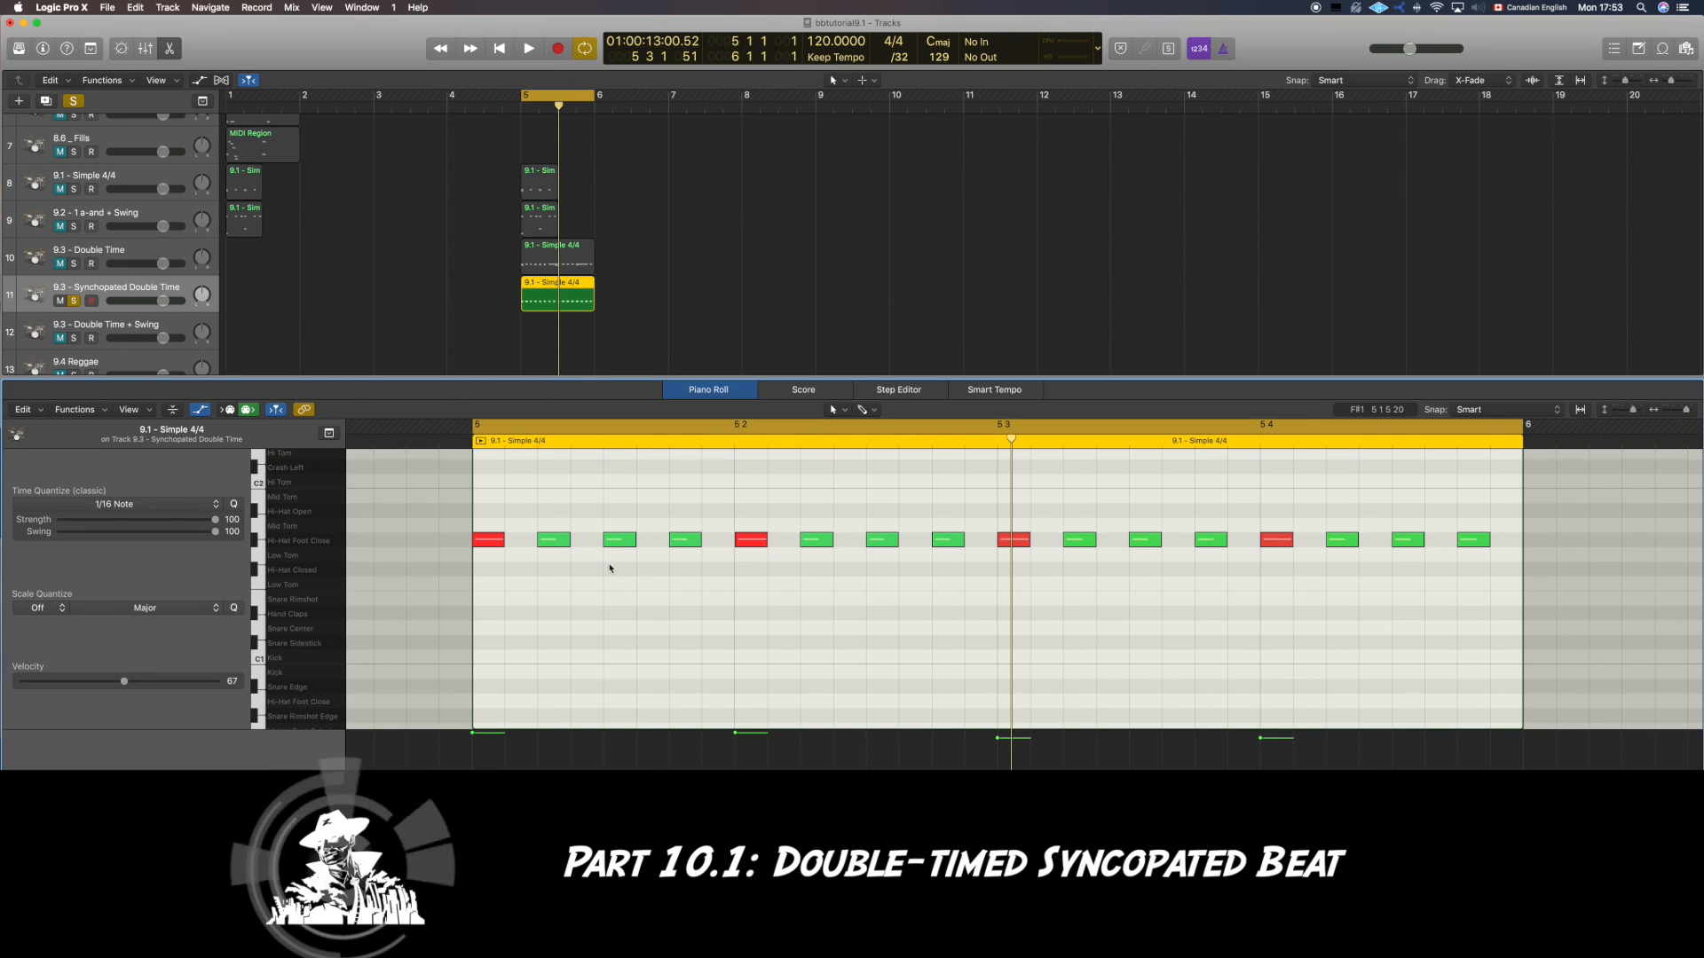
click(623, 560)
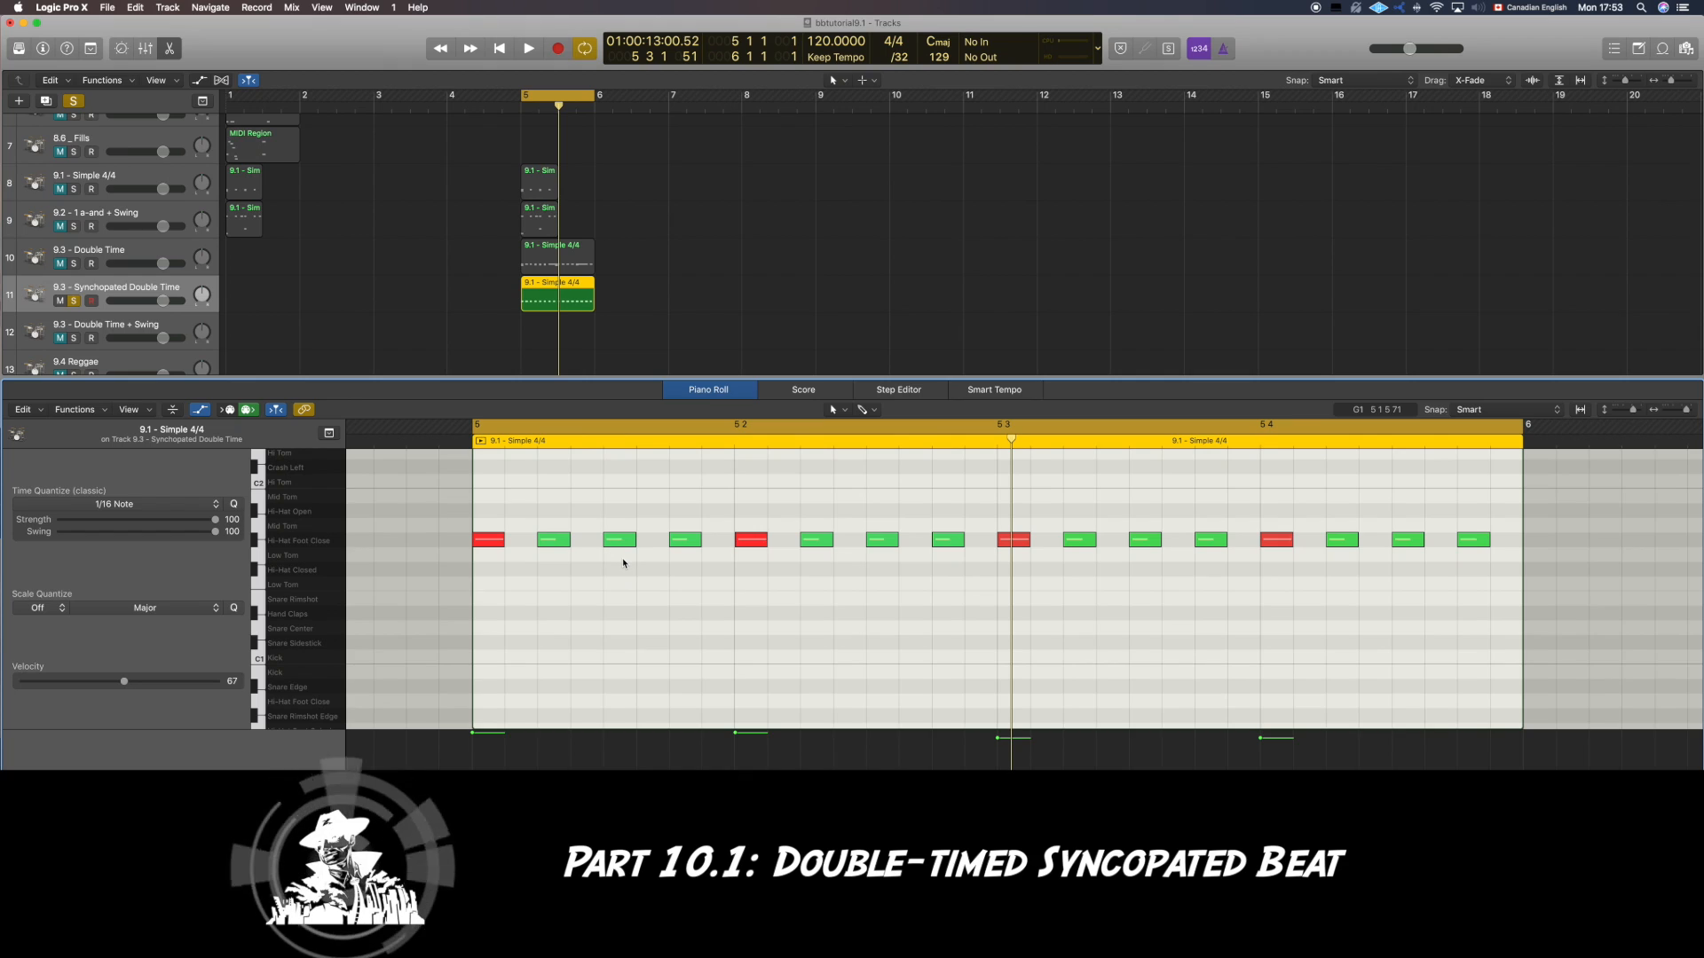
mouse_move(614, 544)
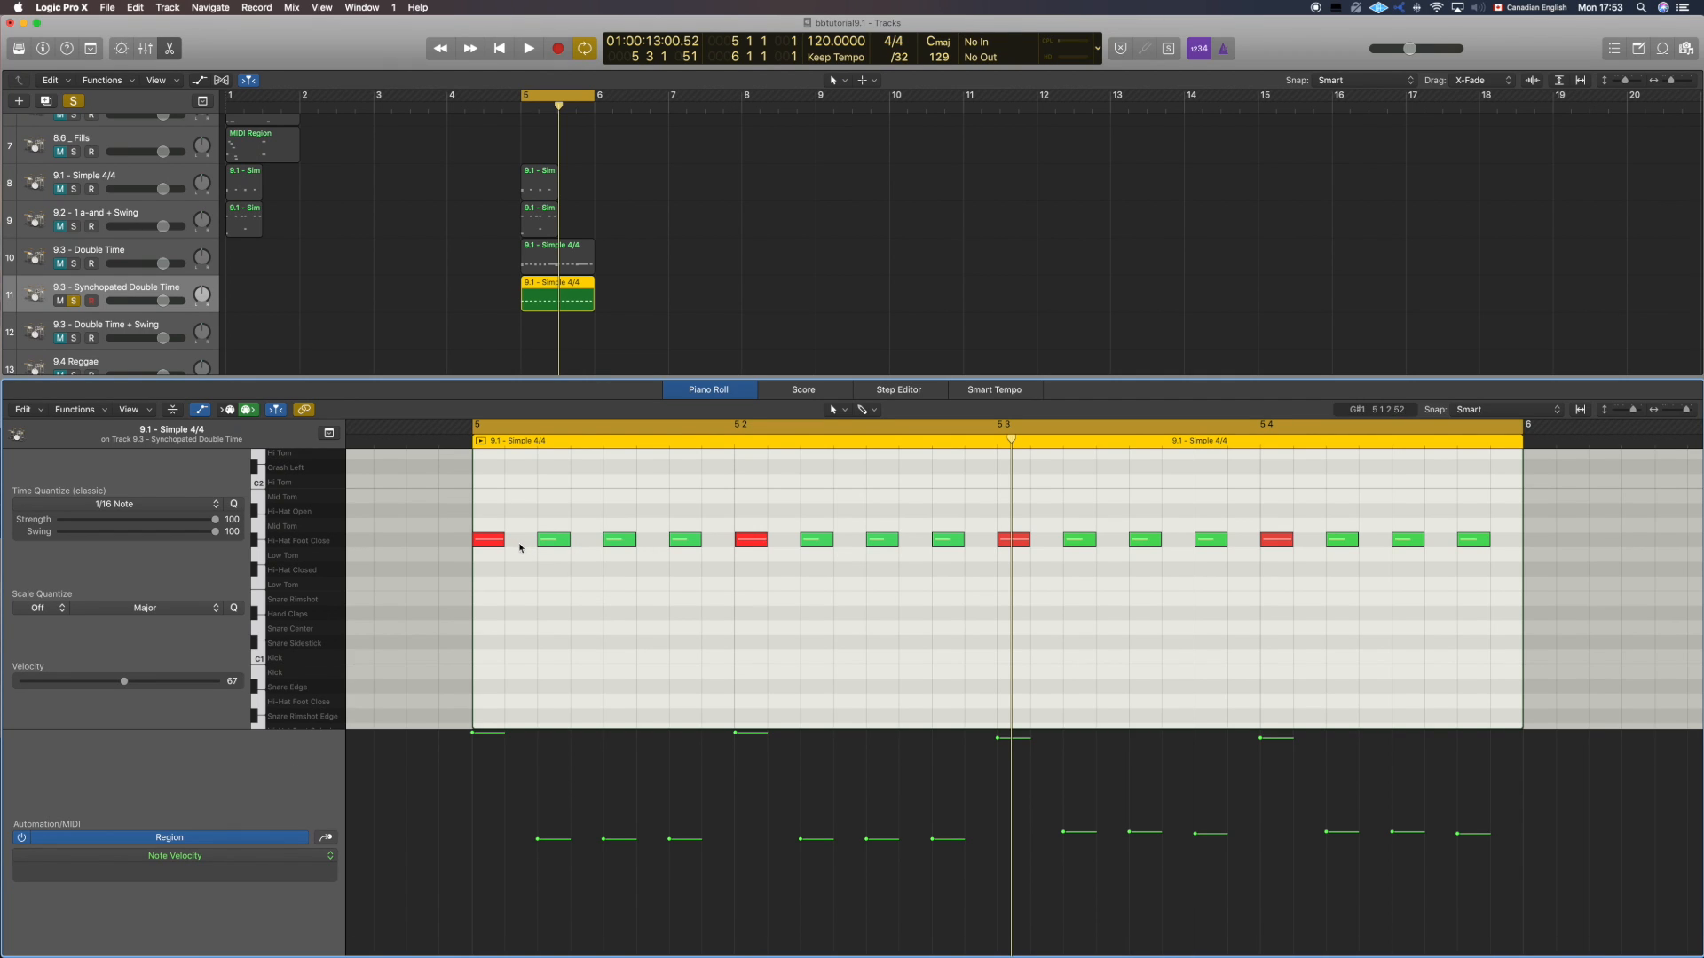
Step: Raise the velocity of the third hi-hat note in each of the four beats to 127
click(621, 545)
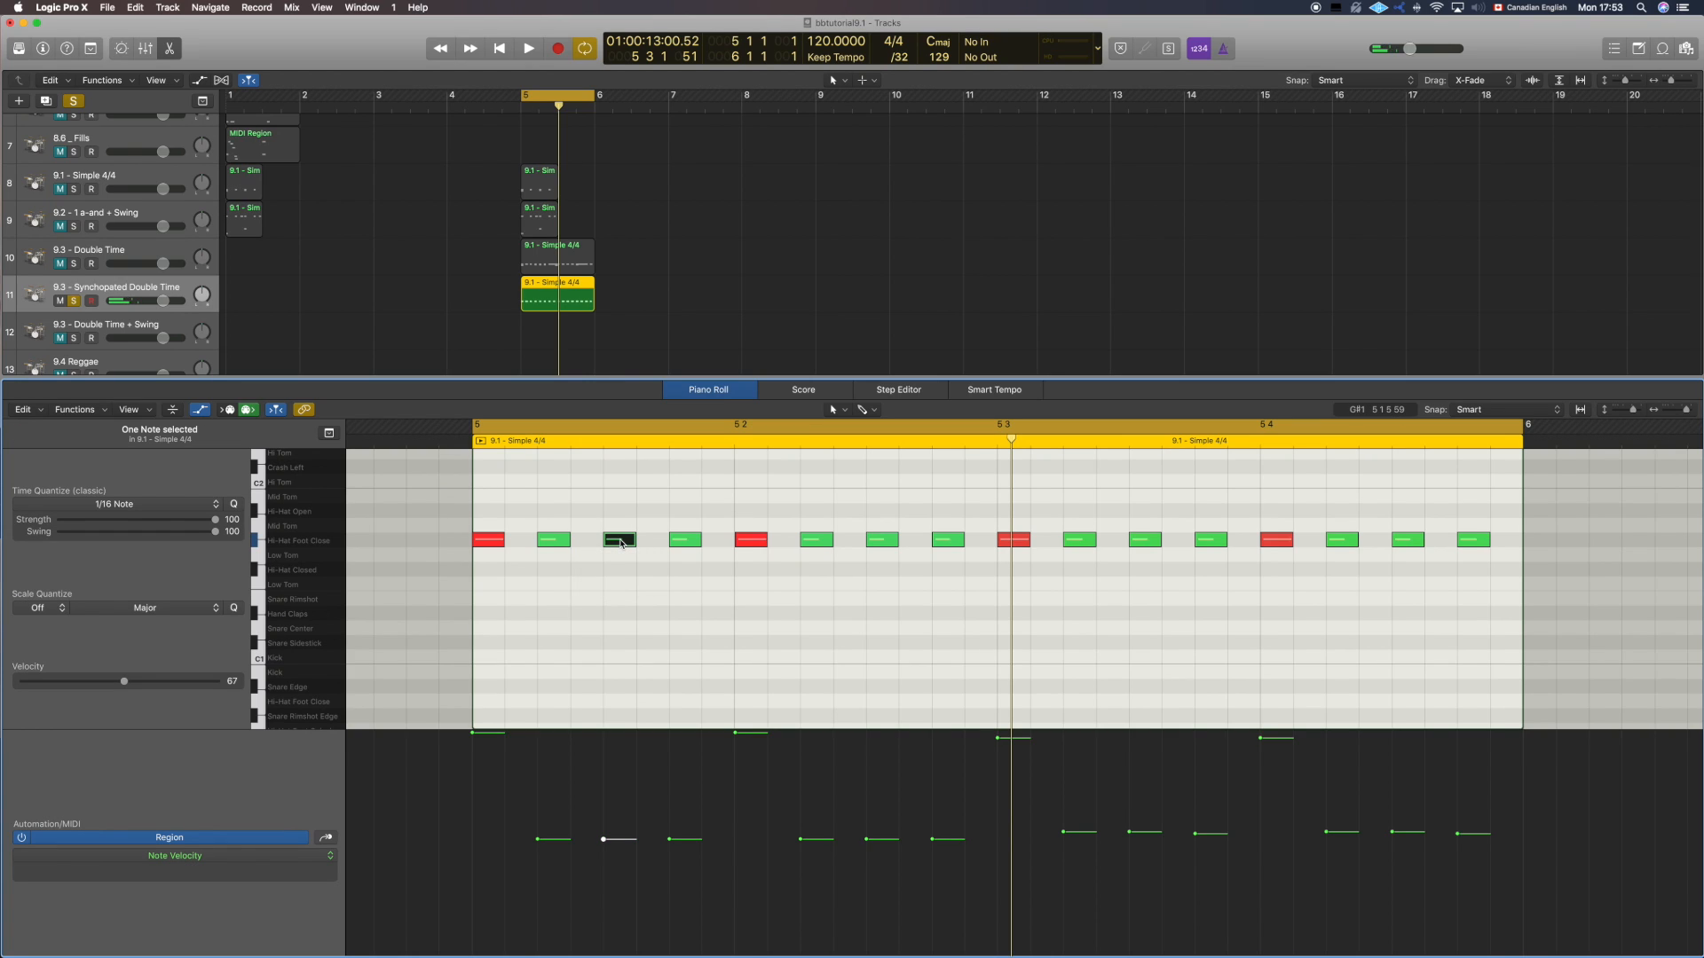
click(883, 545)
shift+click(626, 543)
shift+click(1145, 543)
shift+click(1408, 542)
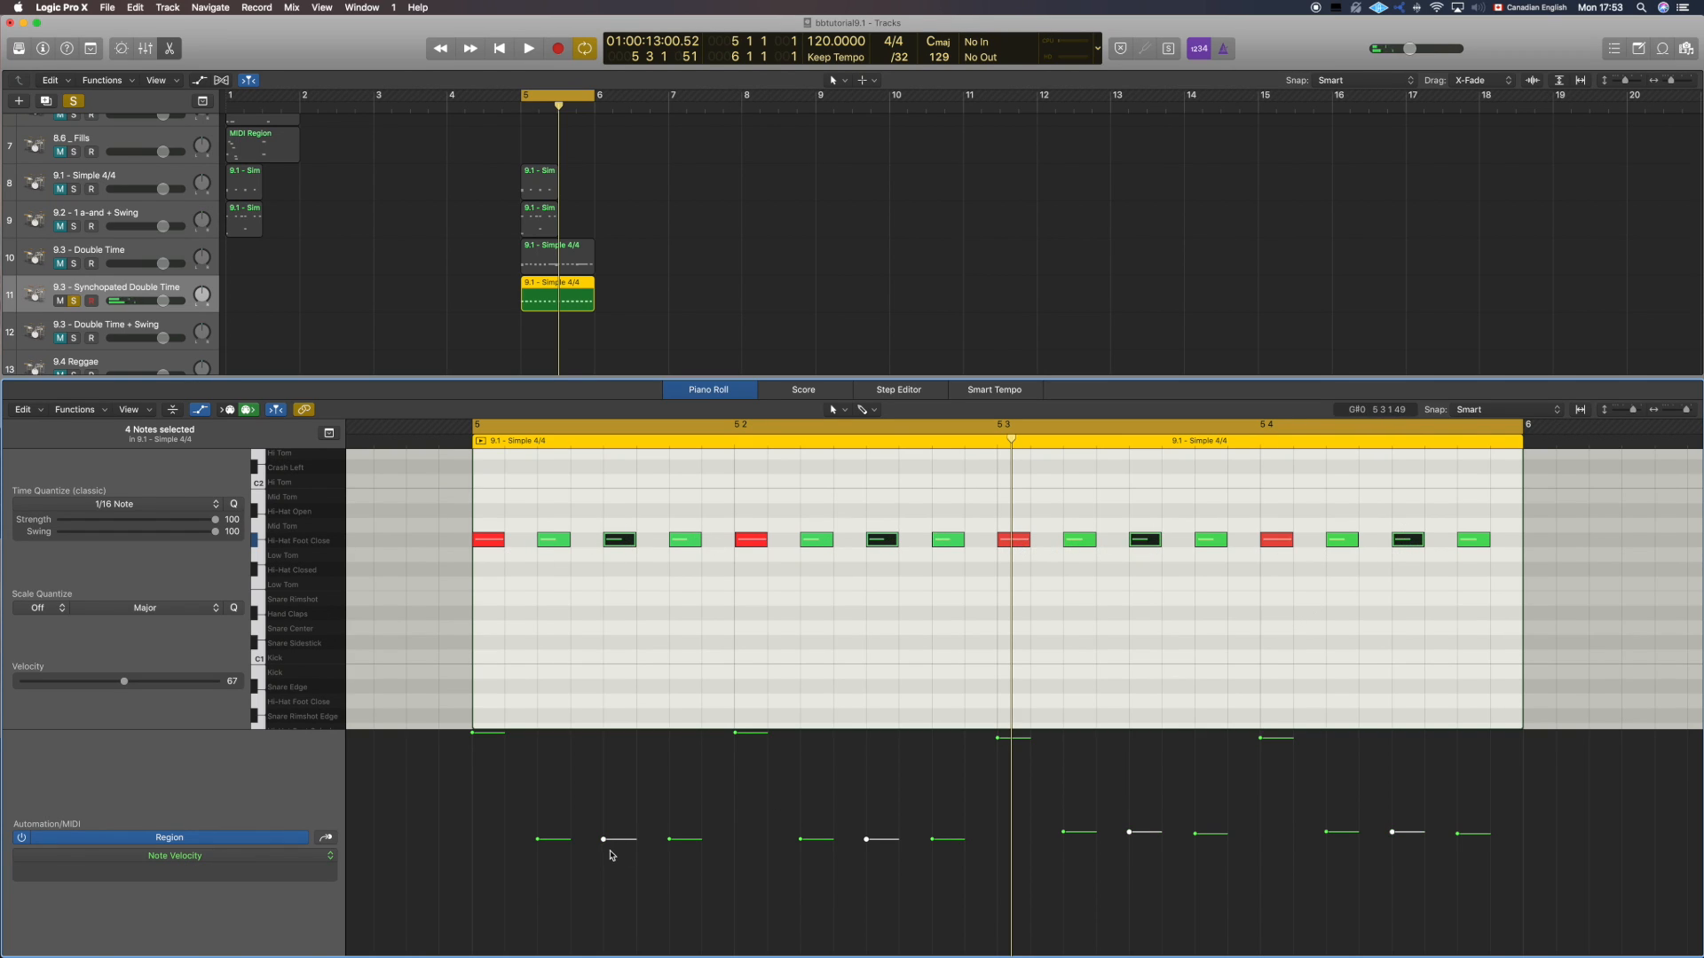
drag(602, 839, 599, 709)
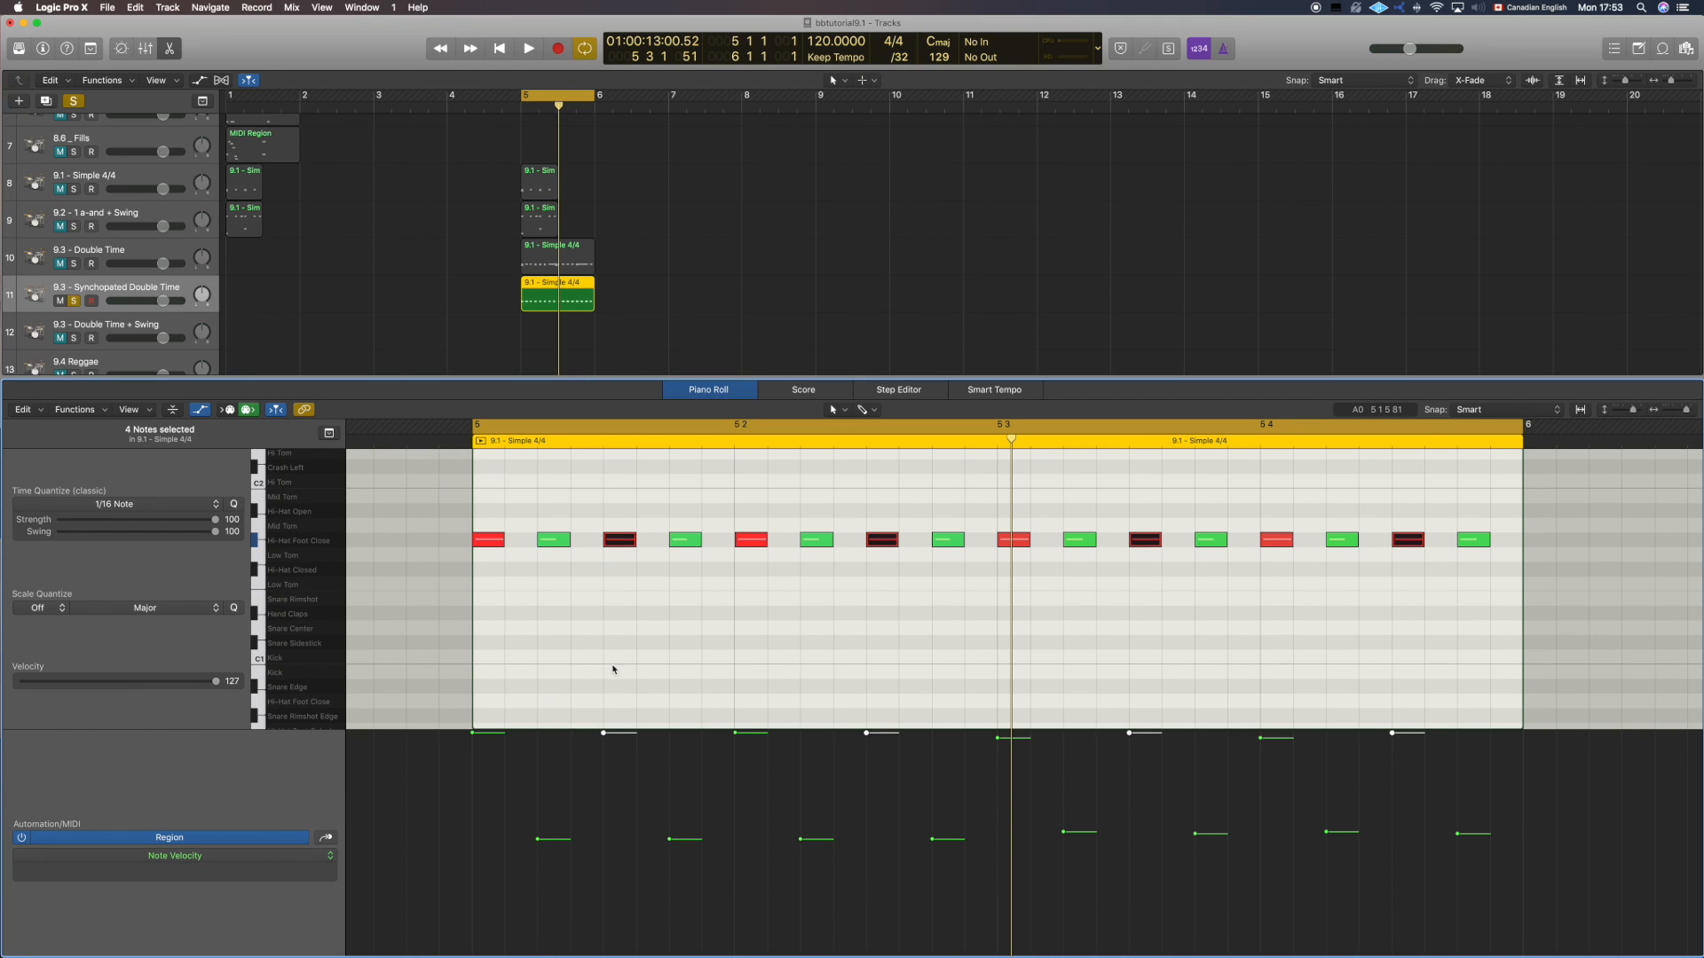
Step: Lower the velocity of the first hi-hat note in each of the four beats to about 65
click(483, 498)
click(487, 540)
shift+click(750, 539)
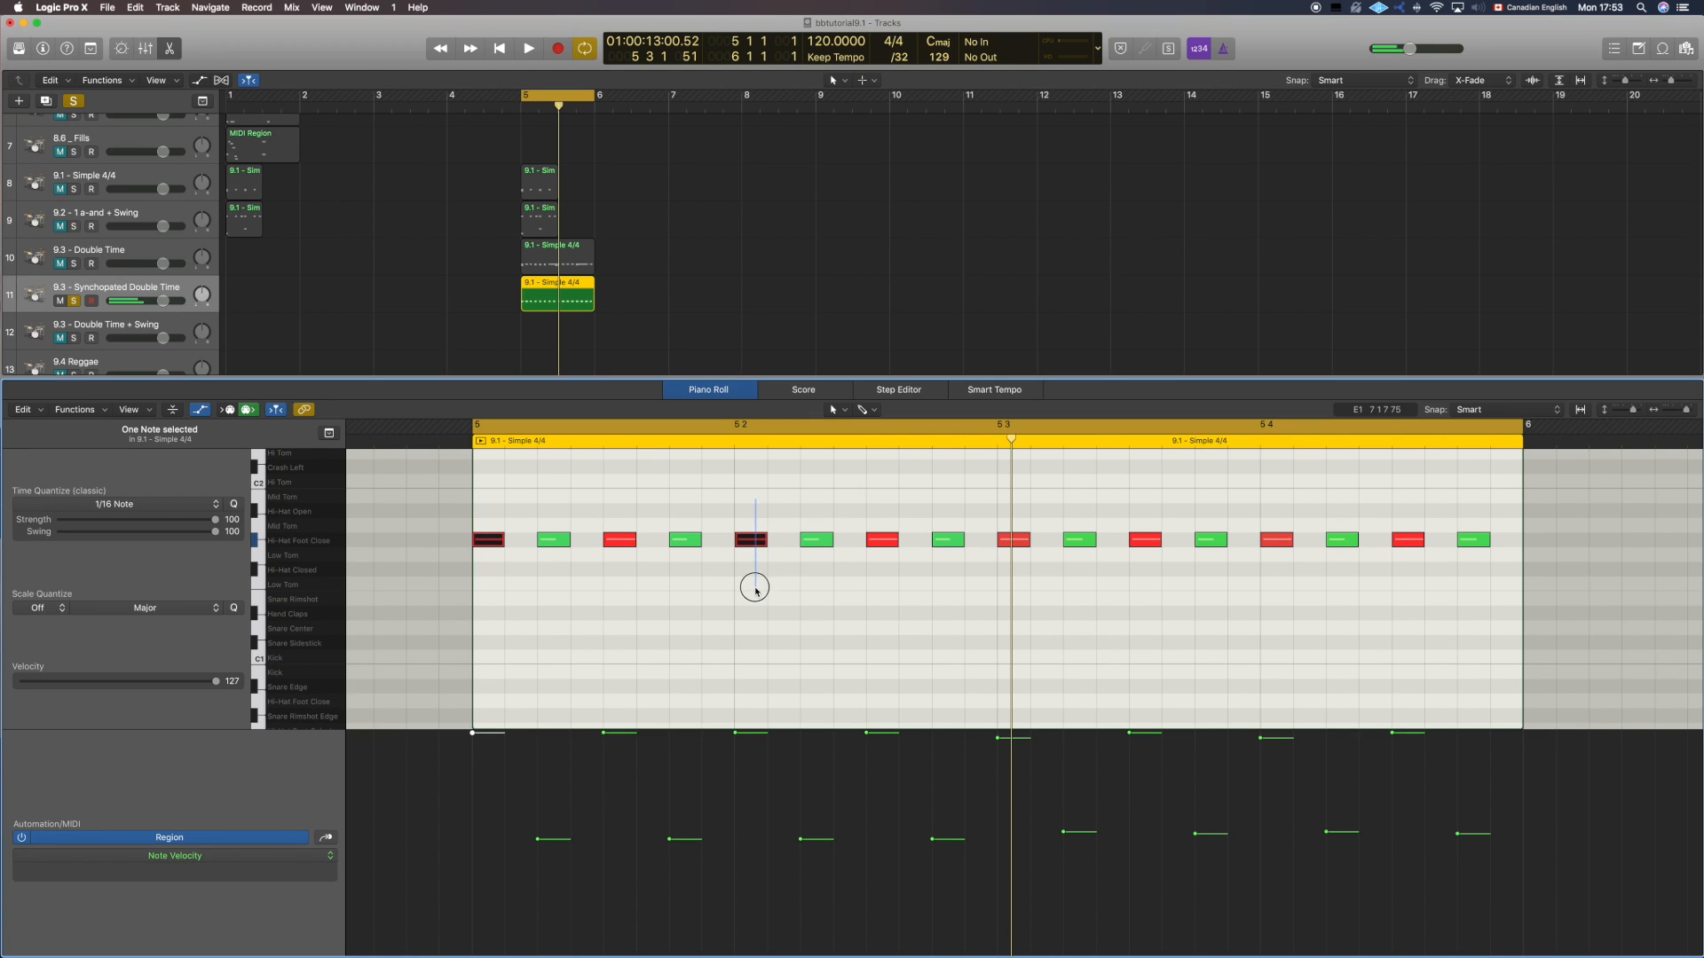
shift+click(1013, 539)
shift+click(1278, 538)
drag(473, 734, 473, 837)
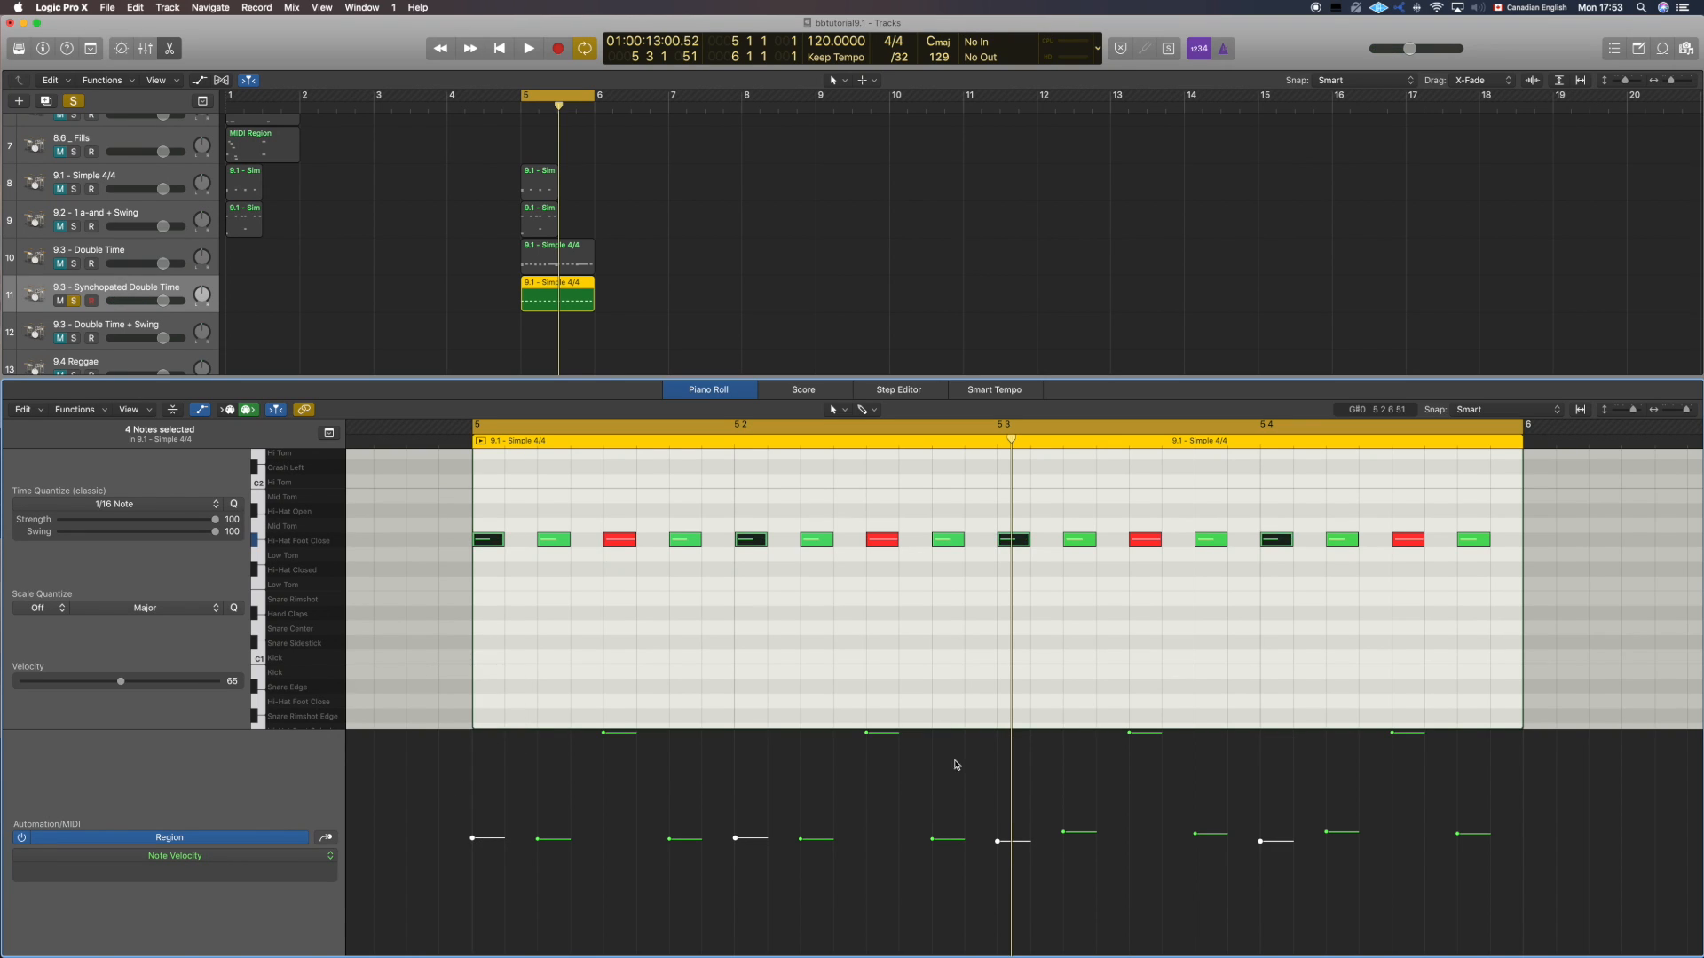
click(730, 670)
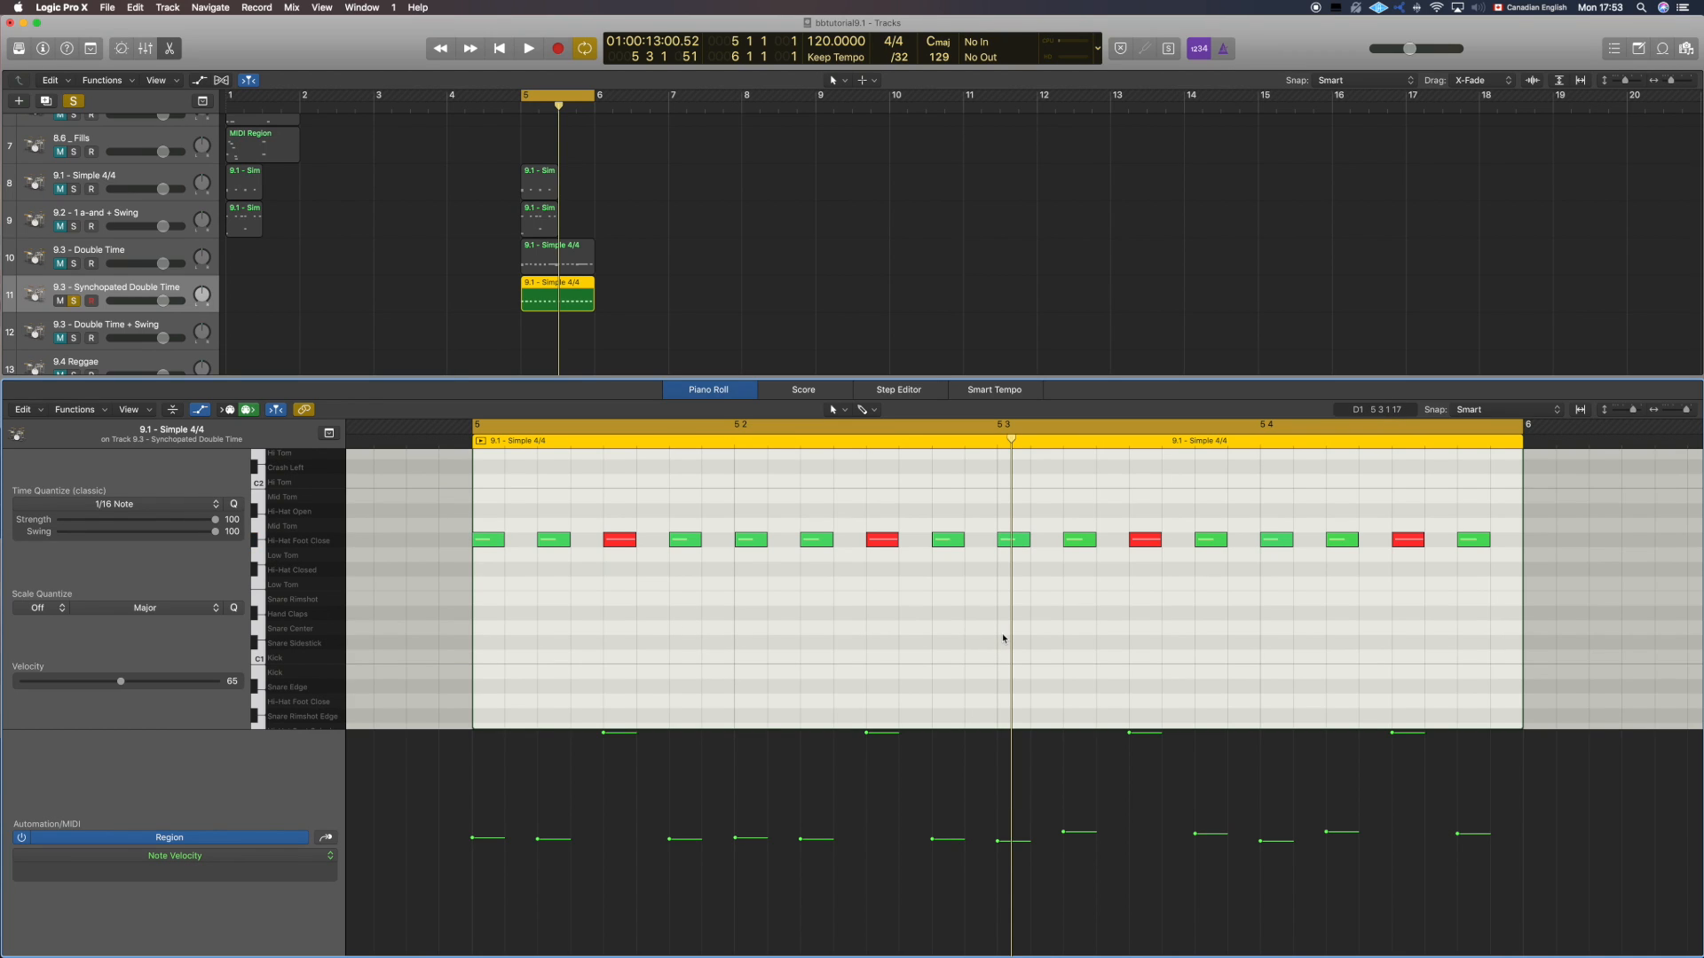
Step: Play back the accented hi-hat pattern in the bar 5 loop
key(space)
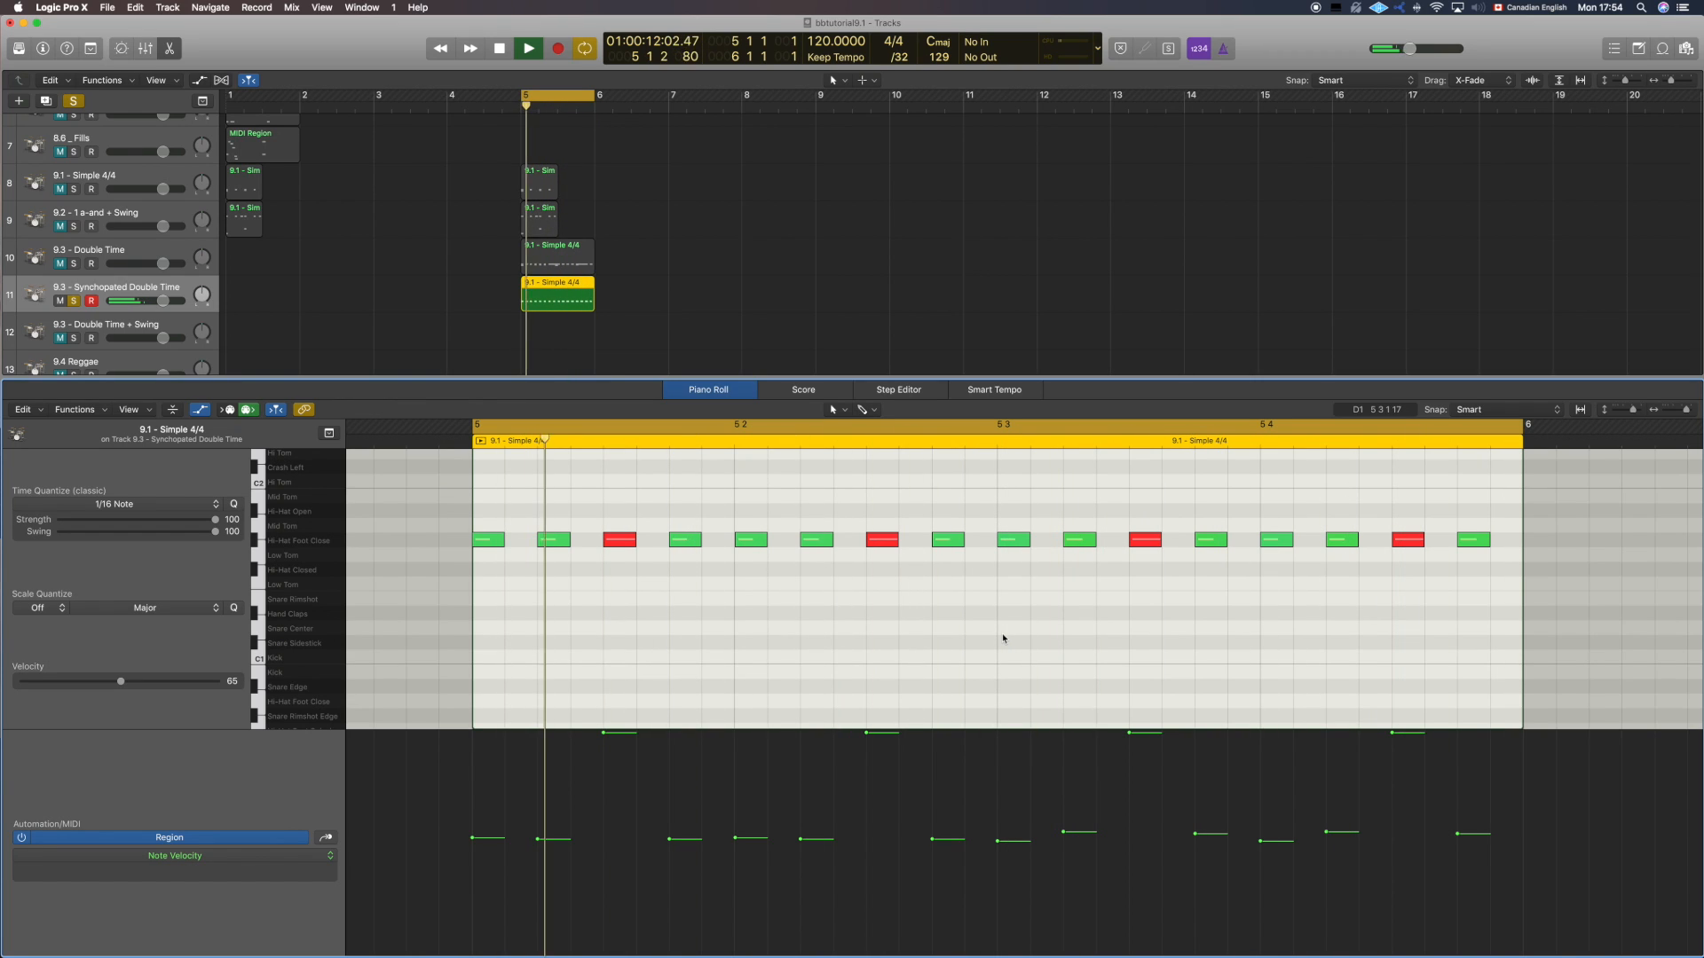
key(space)
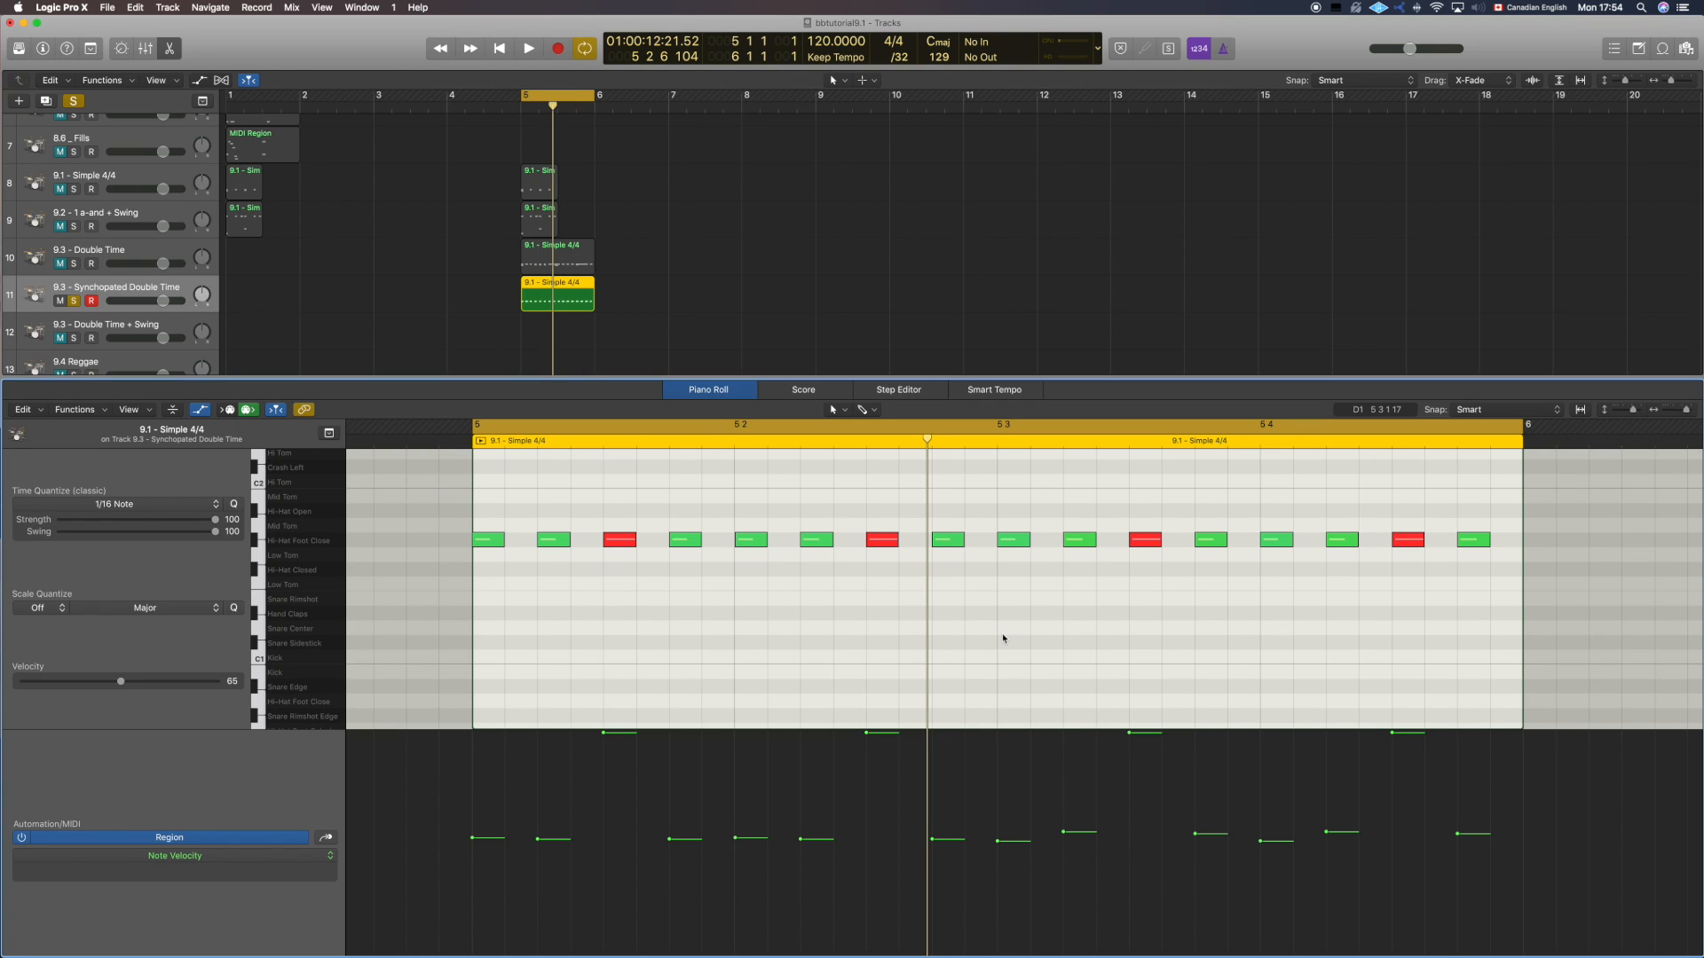
key(space)
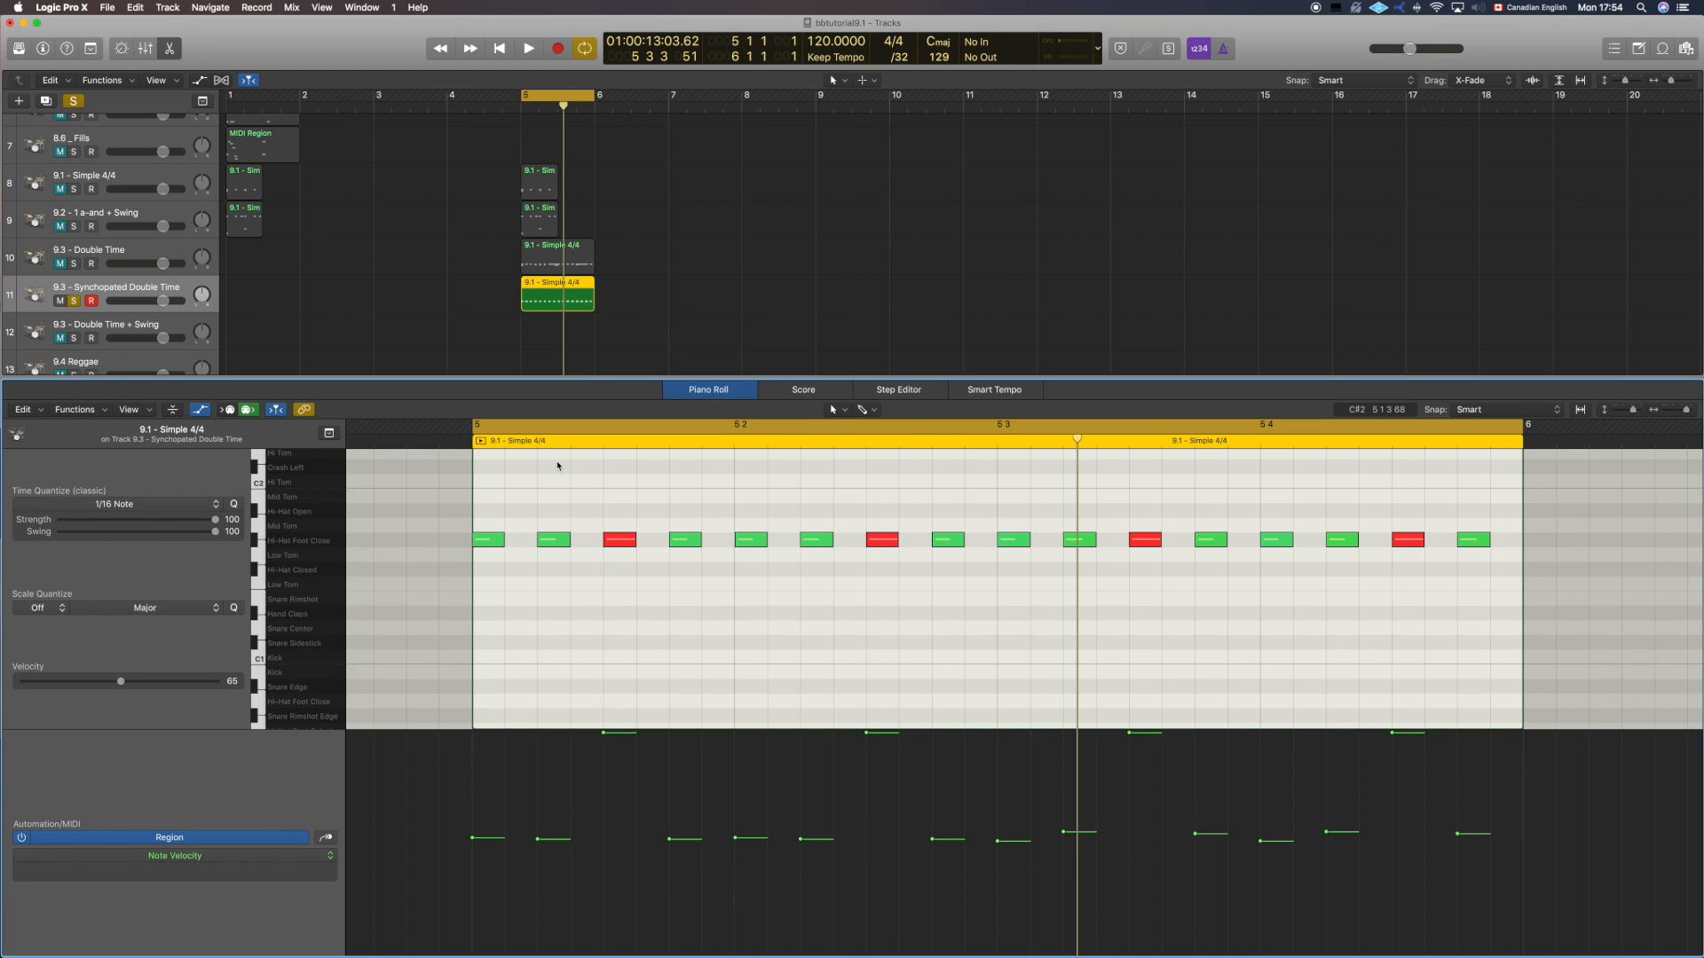
drag(1077, 439, 702, 439)
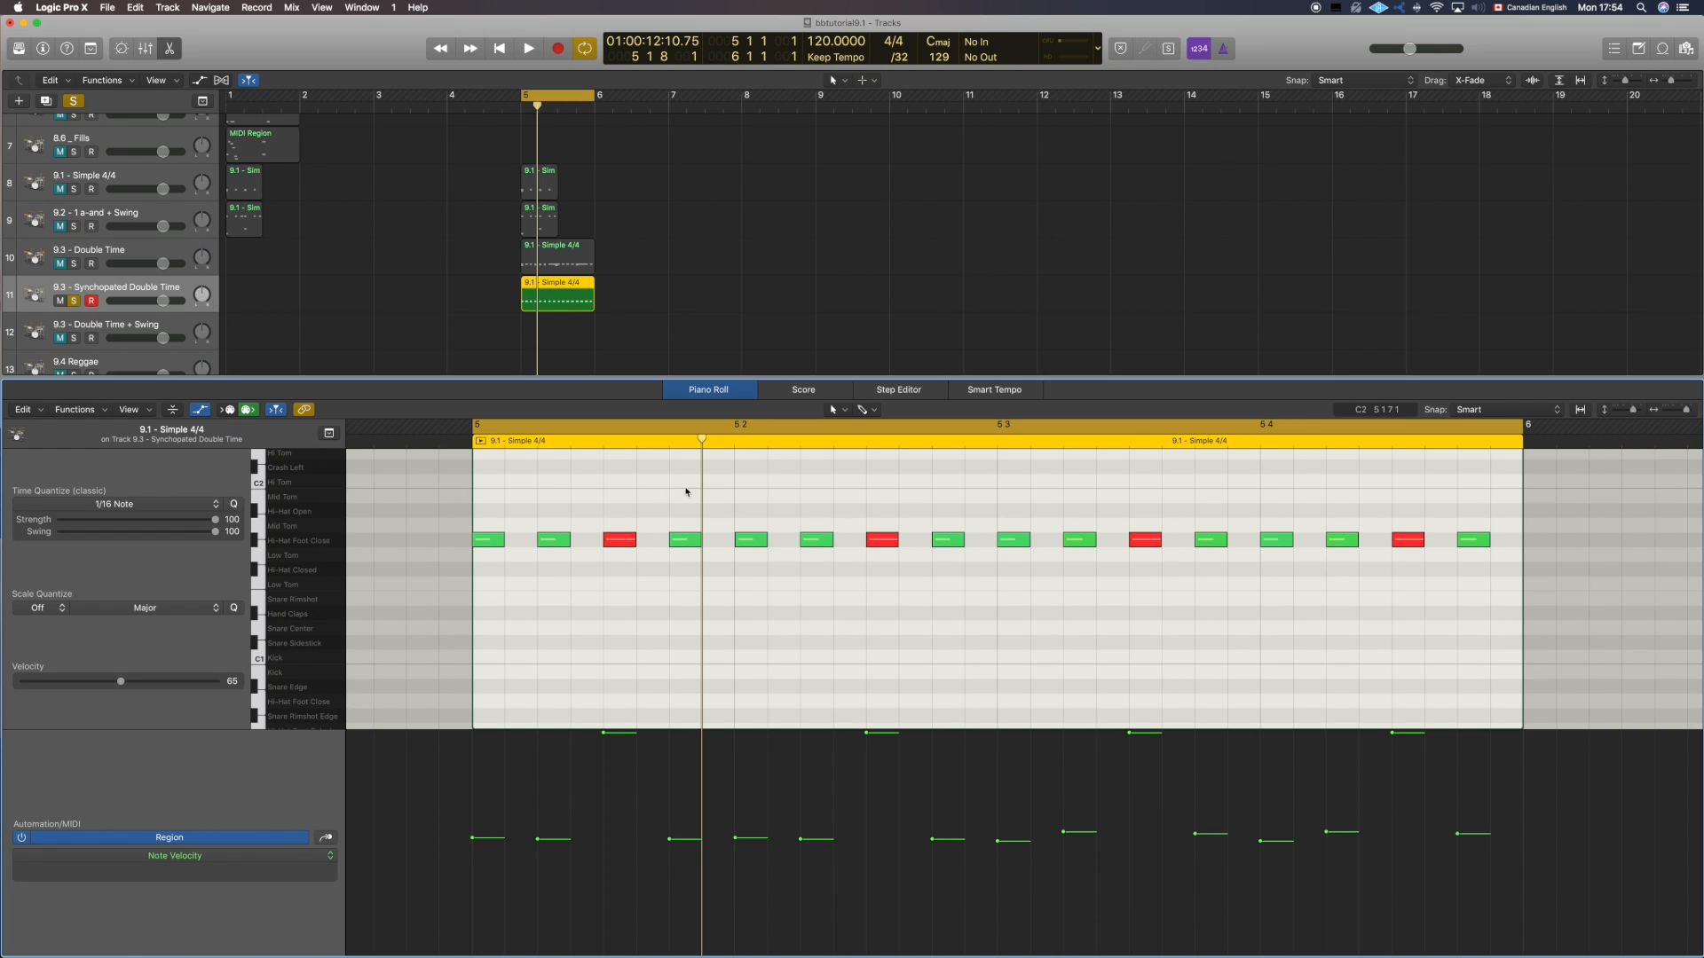
Step: Copy the hi-hat region to bar 1 on the same track and audition it with the cycle range moved to bar 1
click(575, 305)
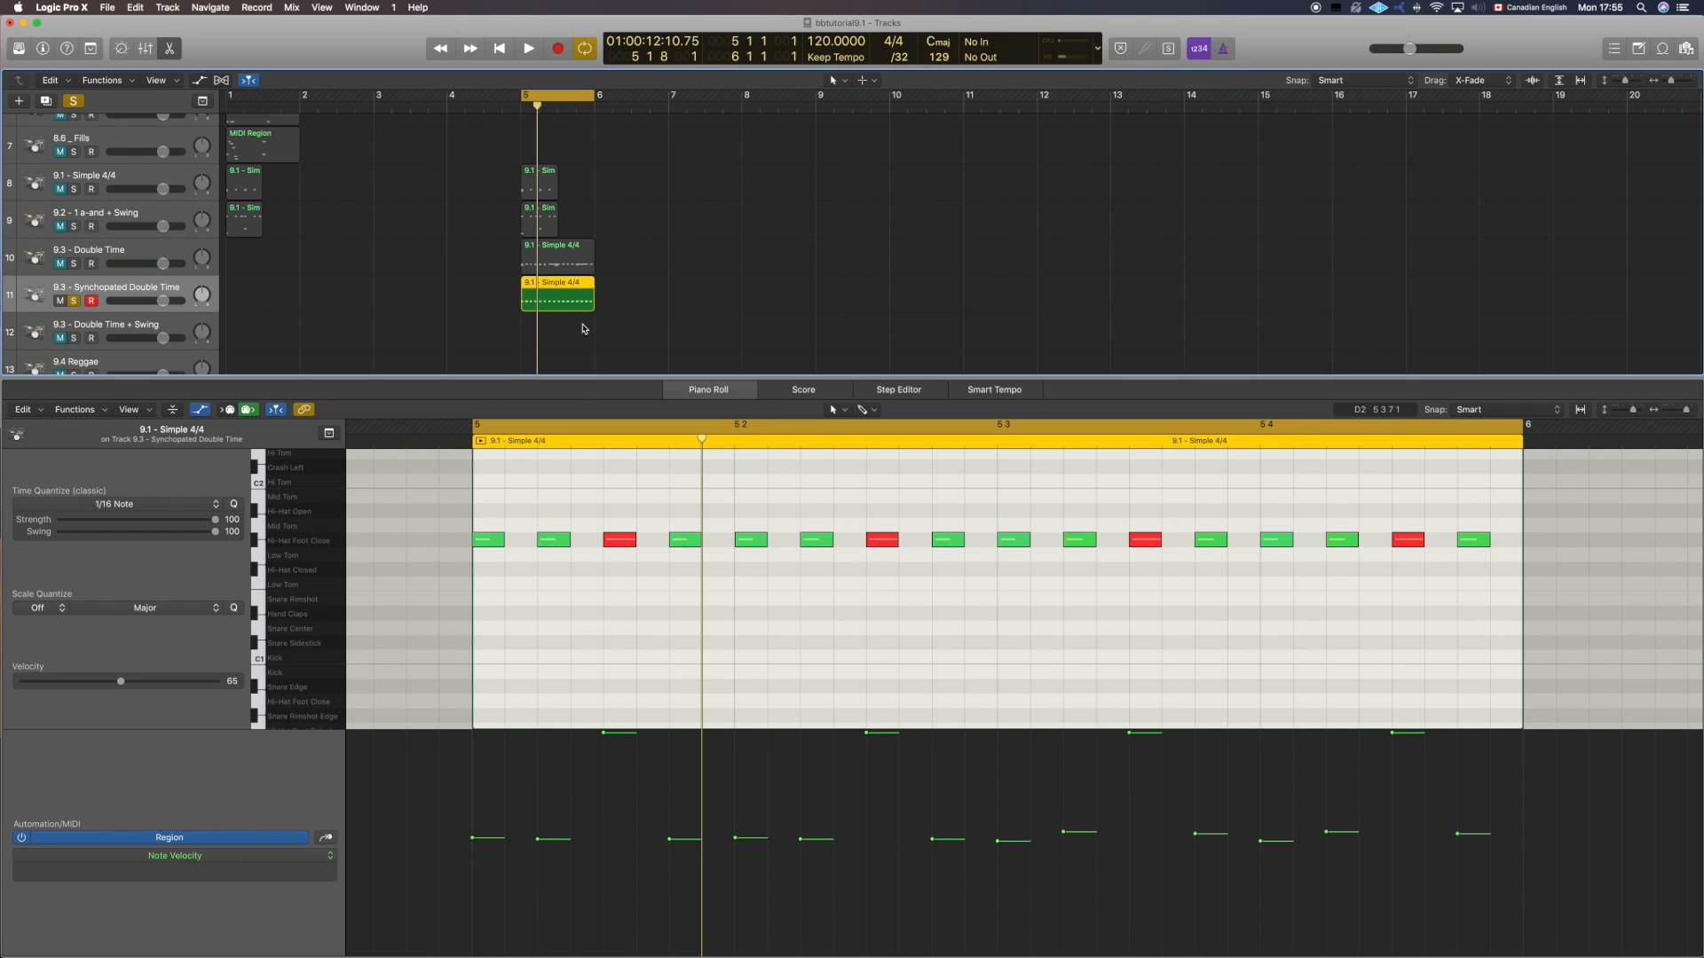
click(563, 300)
drag(562, 300, 274, 308)
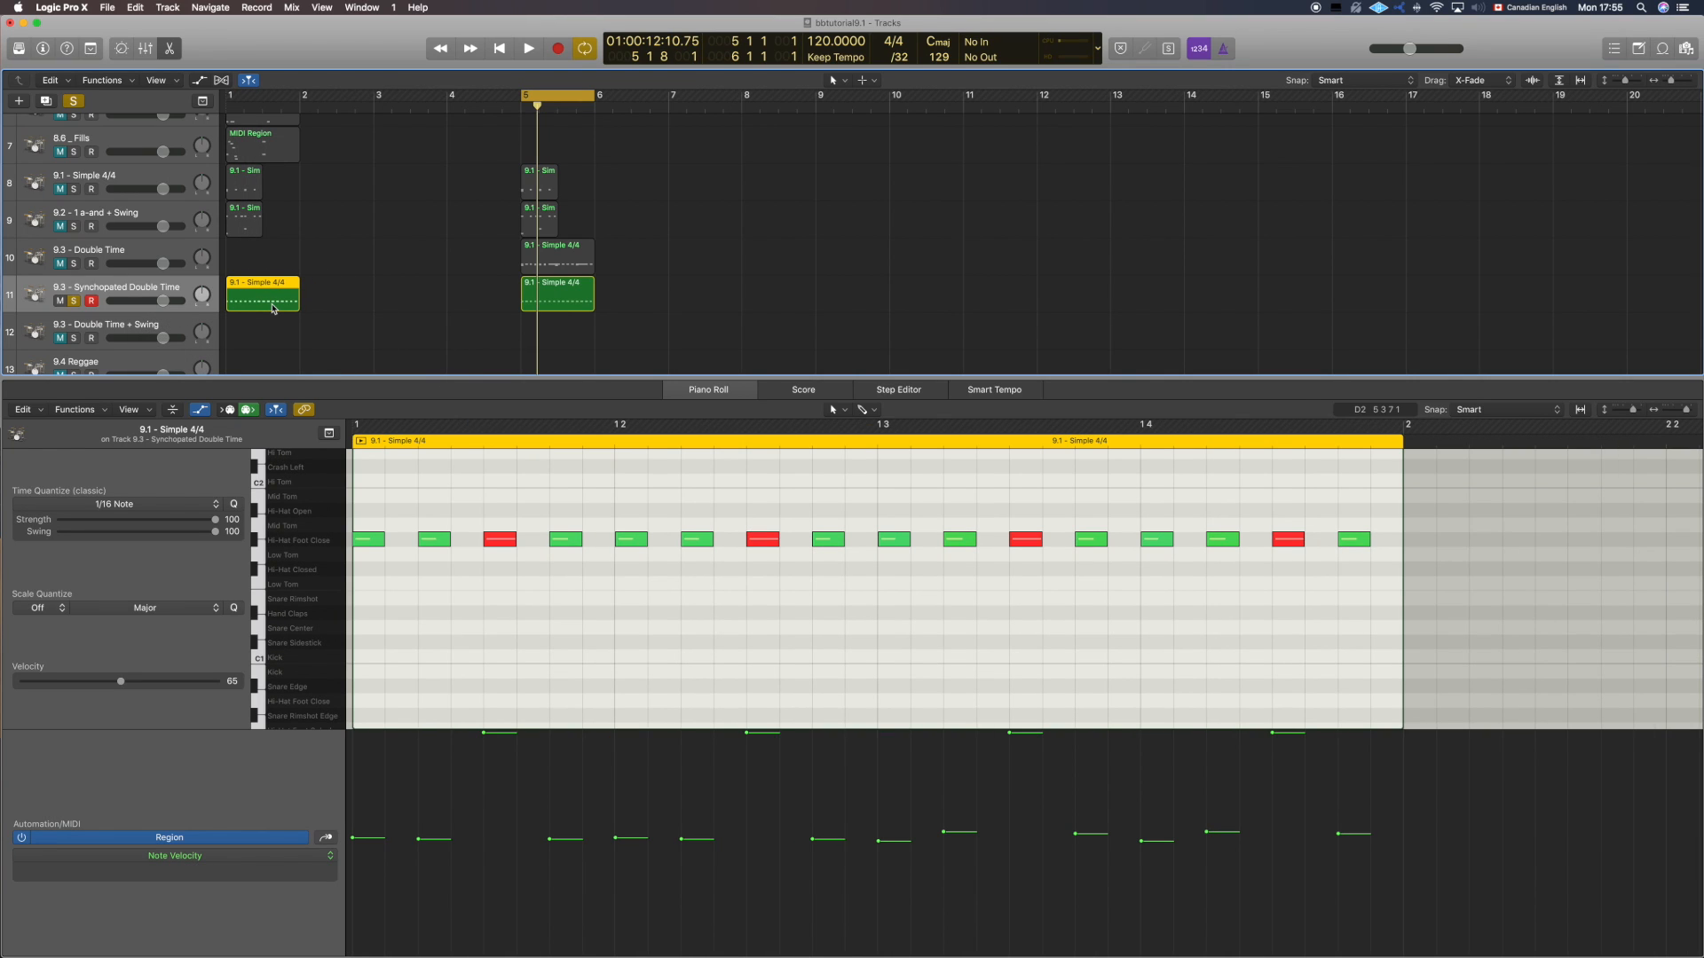
drag(546, 92, 253, 96)
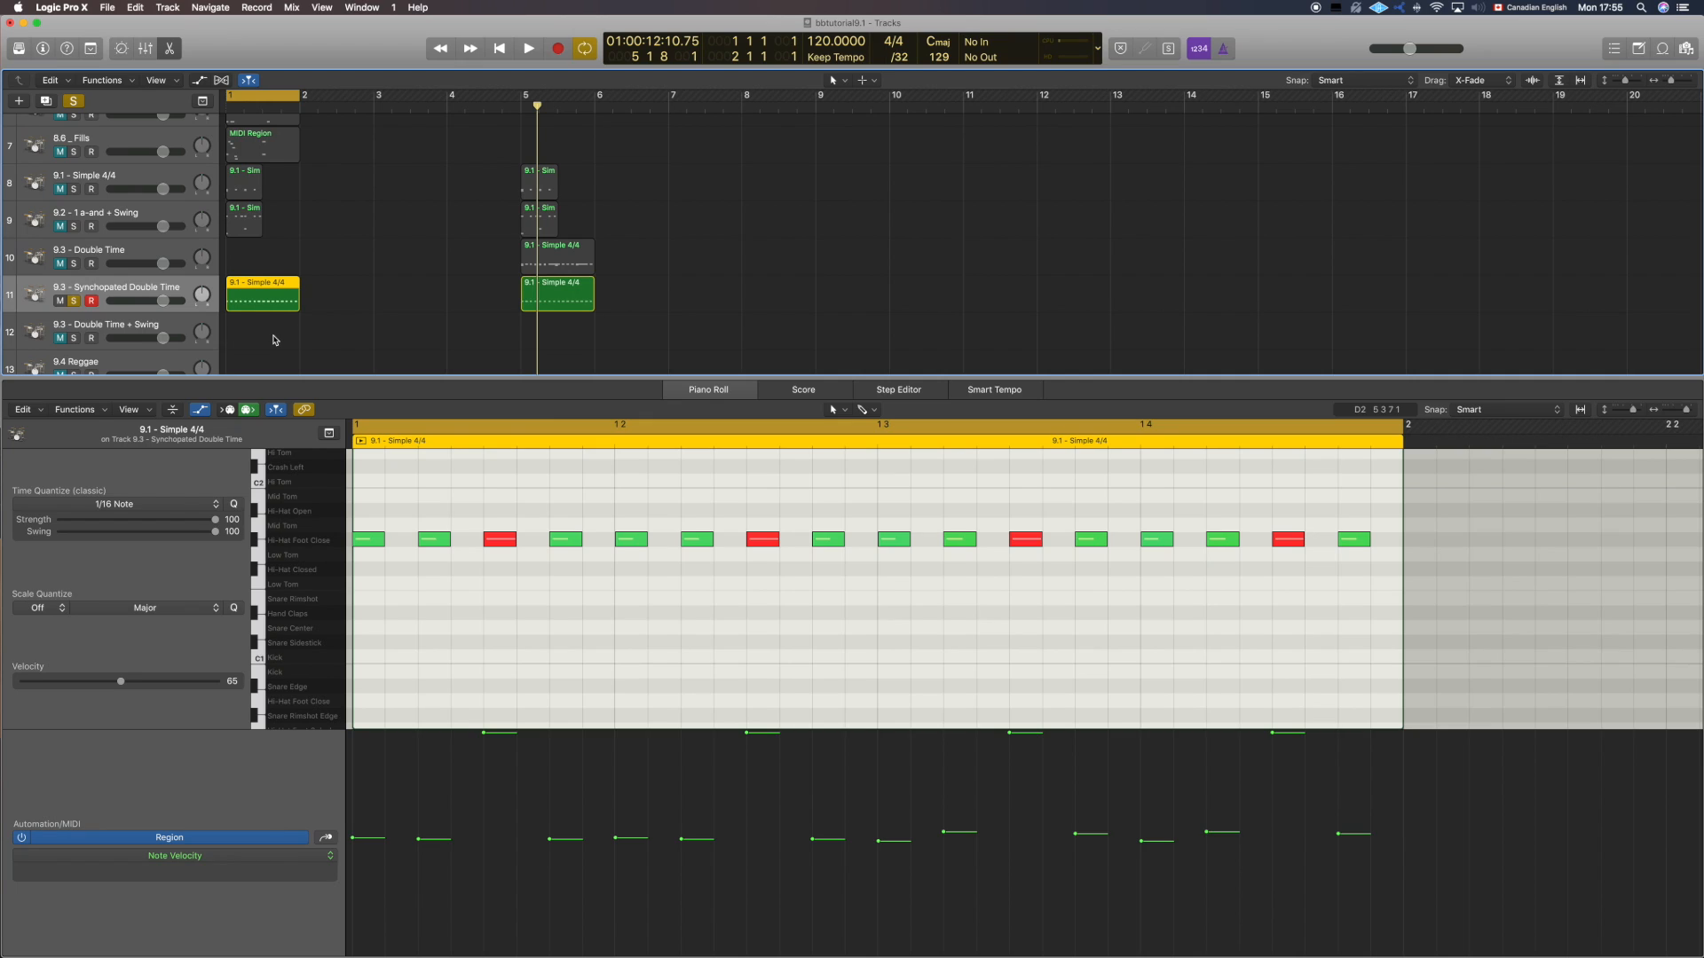
key(space)
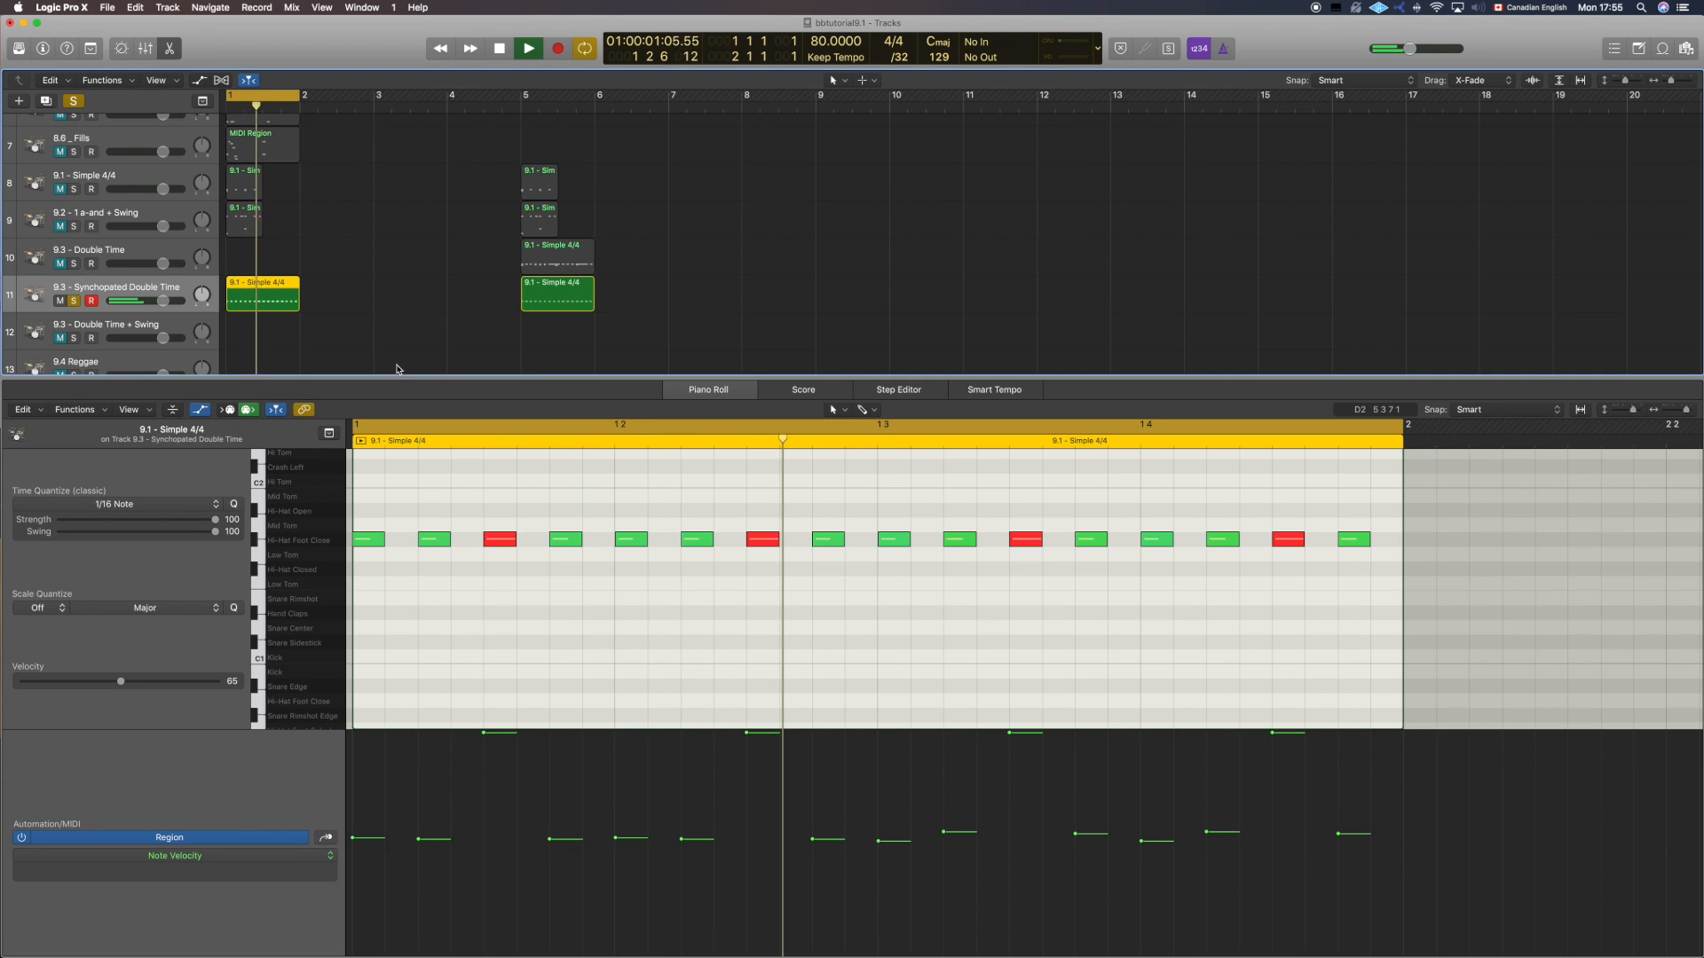
key(space)
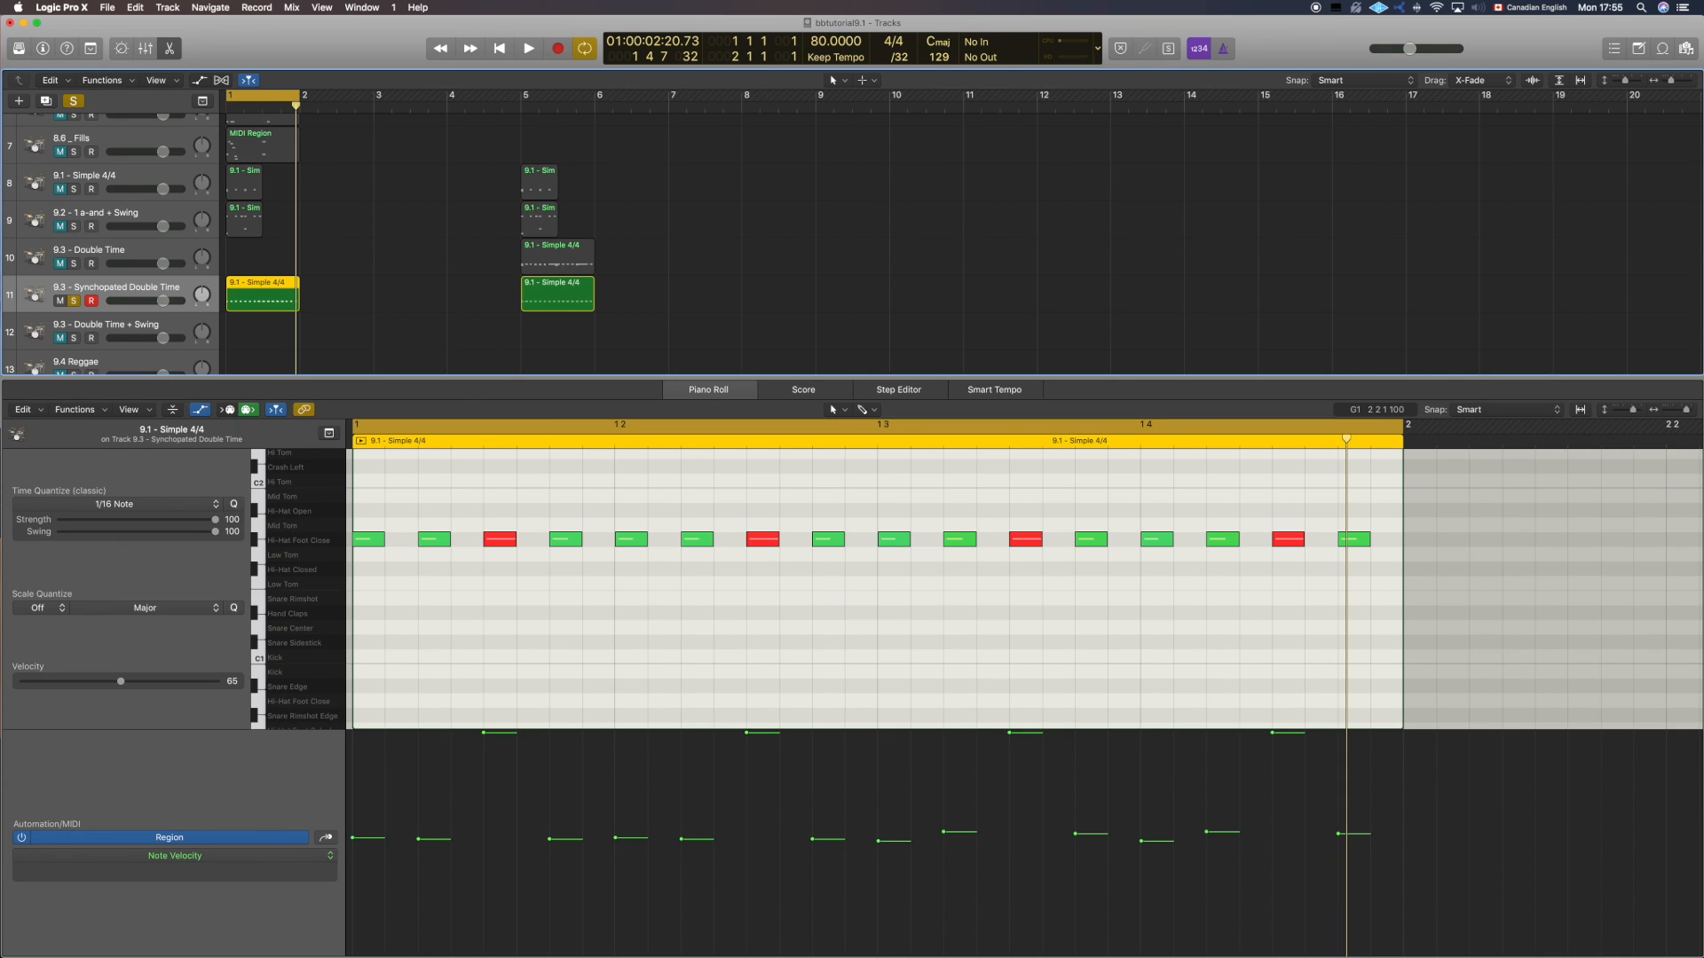
Step: Add a kick on beat 1 and a Snare Center note on beat 2 at velocity 124, and audition the beat
click(367, 540)
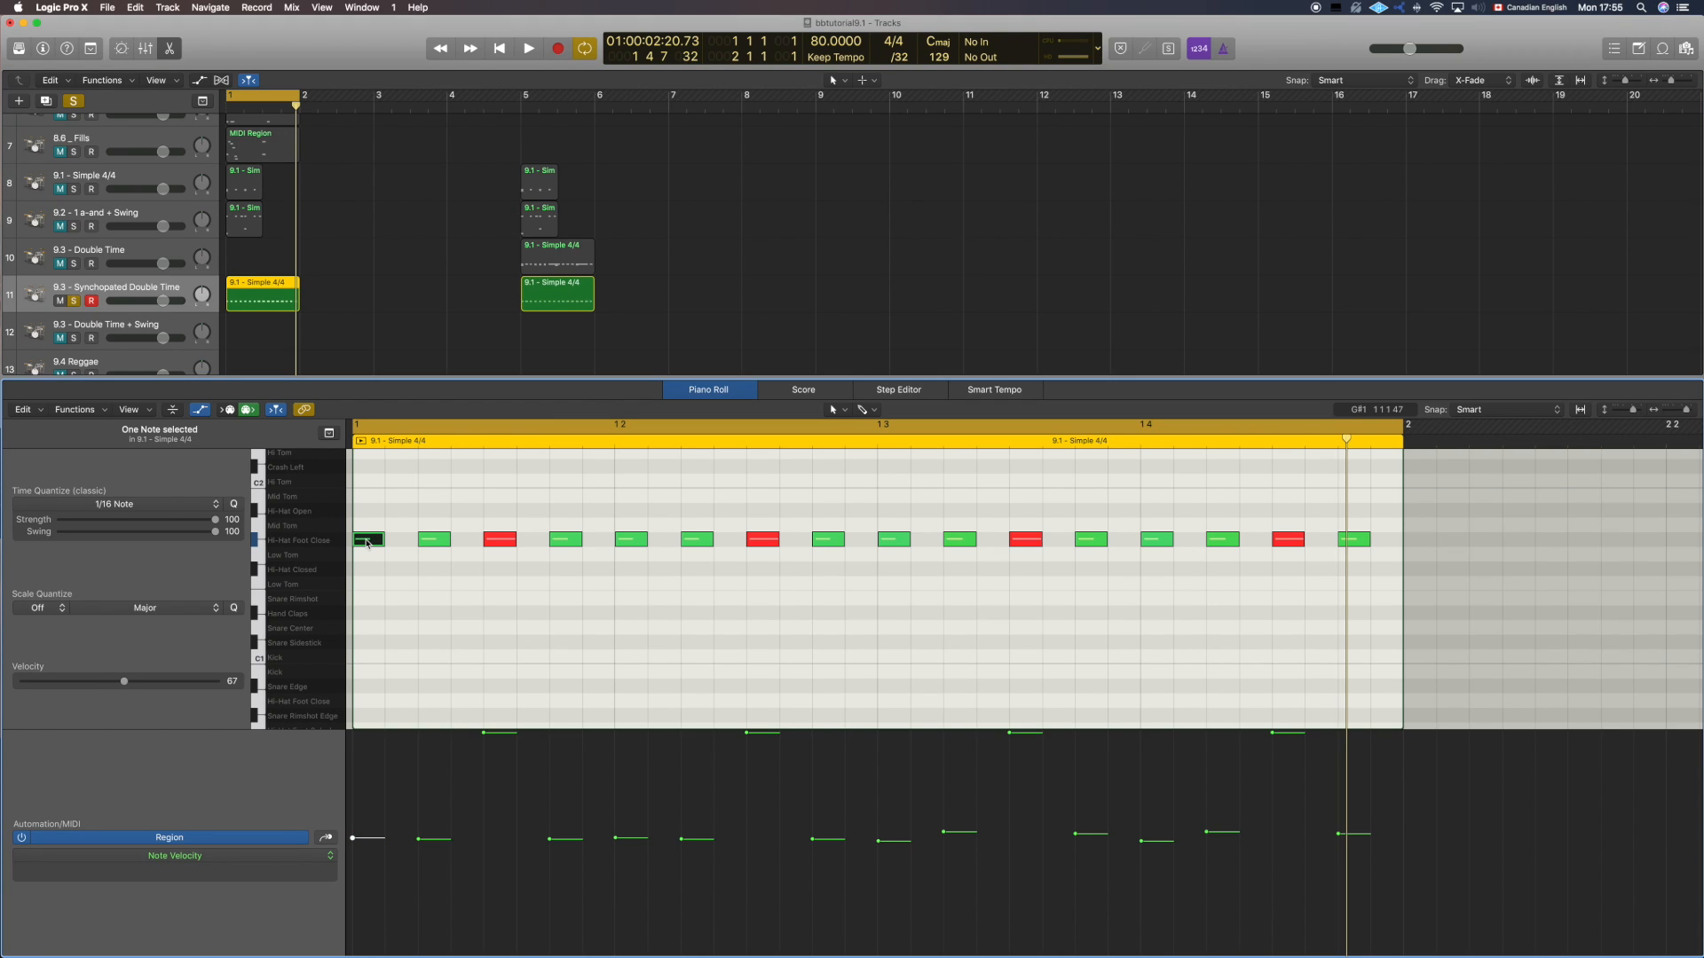
drag(367, 543, 334, 607)
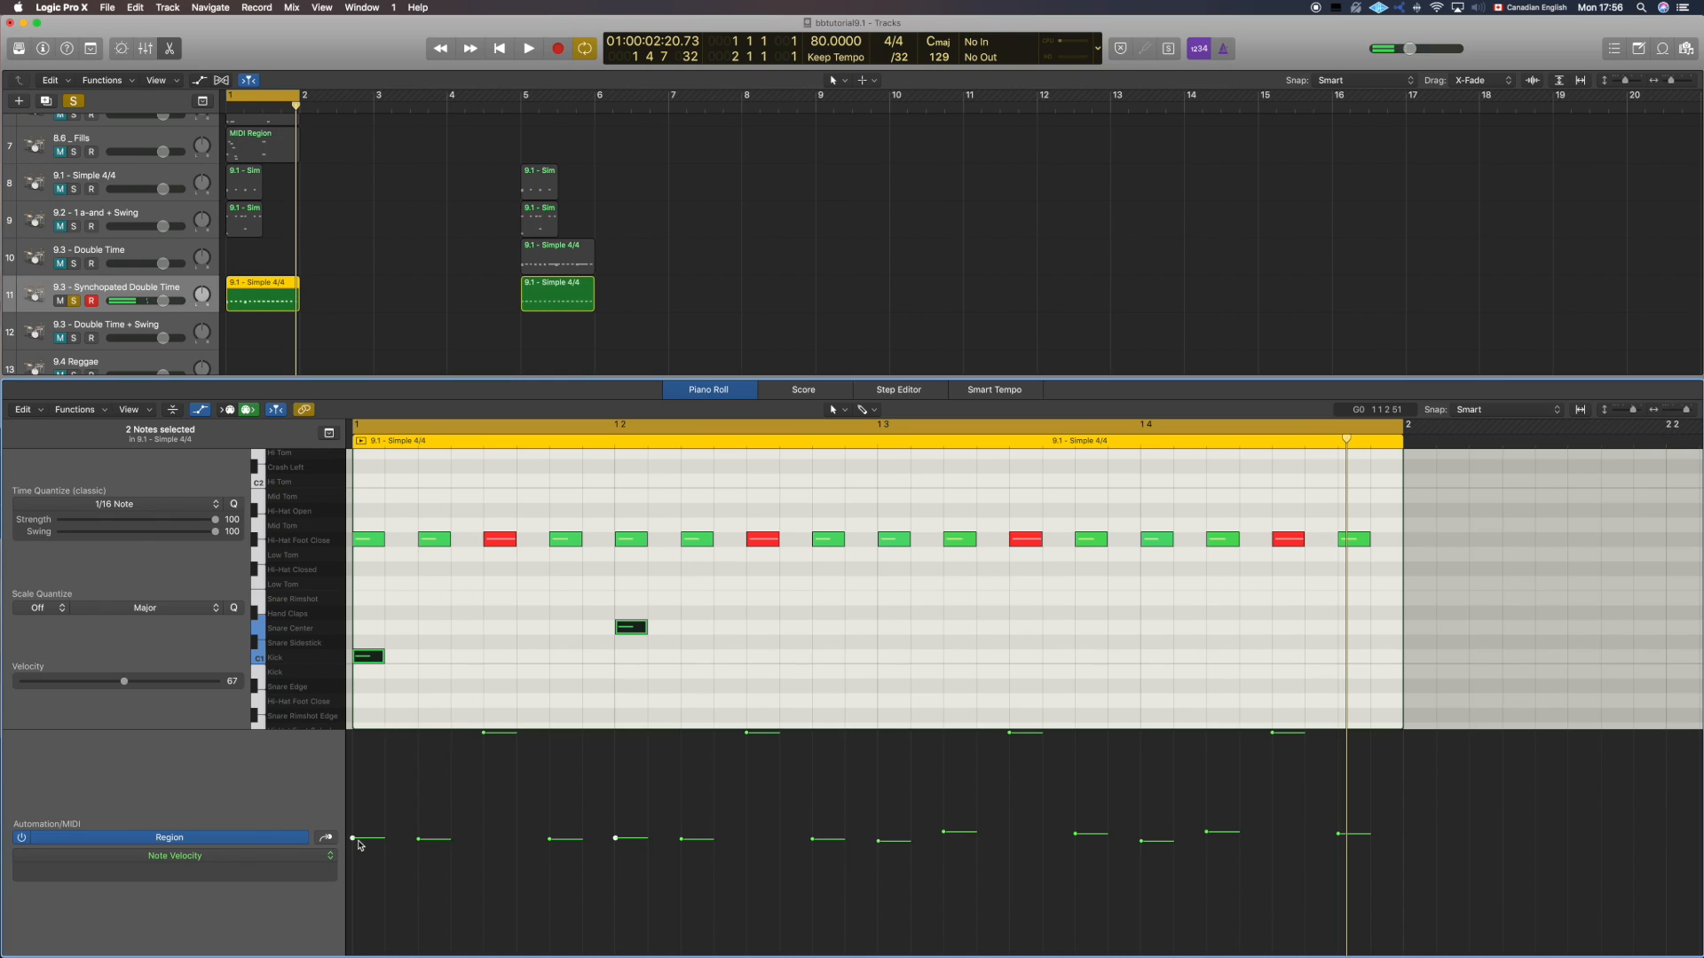
drag(646, 749, 367, 749)
drag(616, 750, 615, 738)
click(583, 674)
key(space)
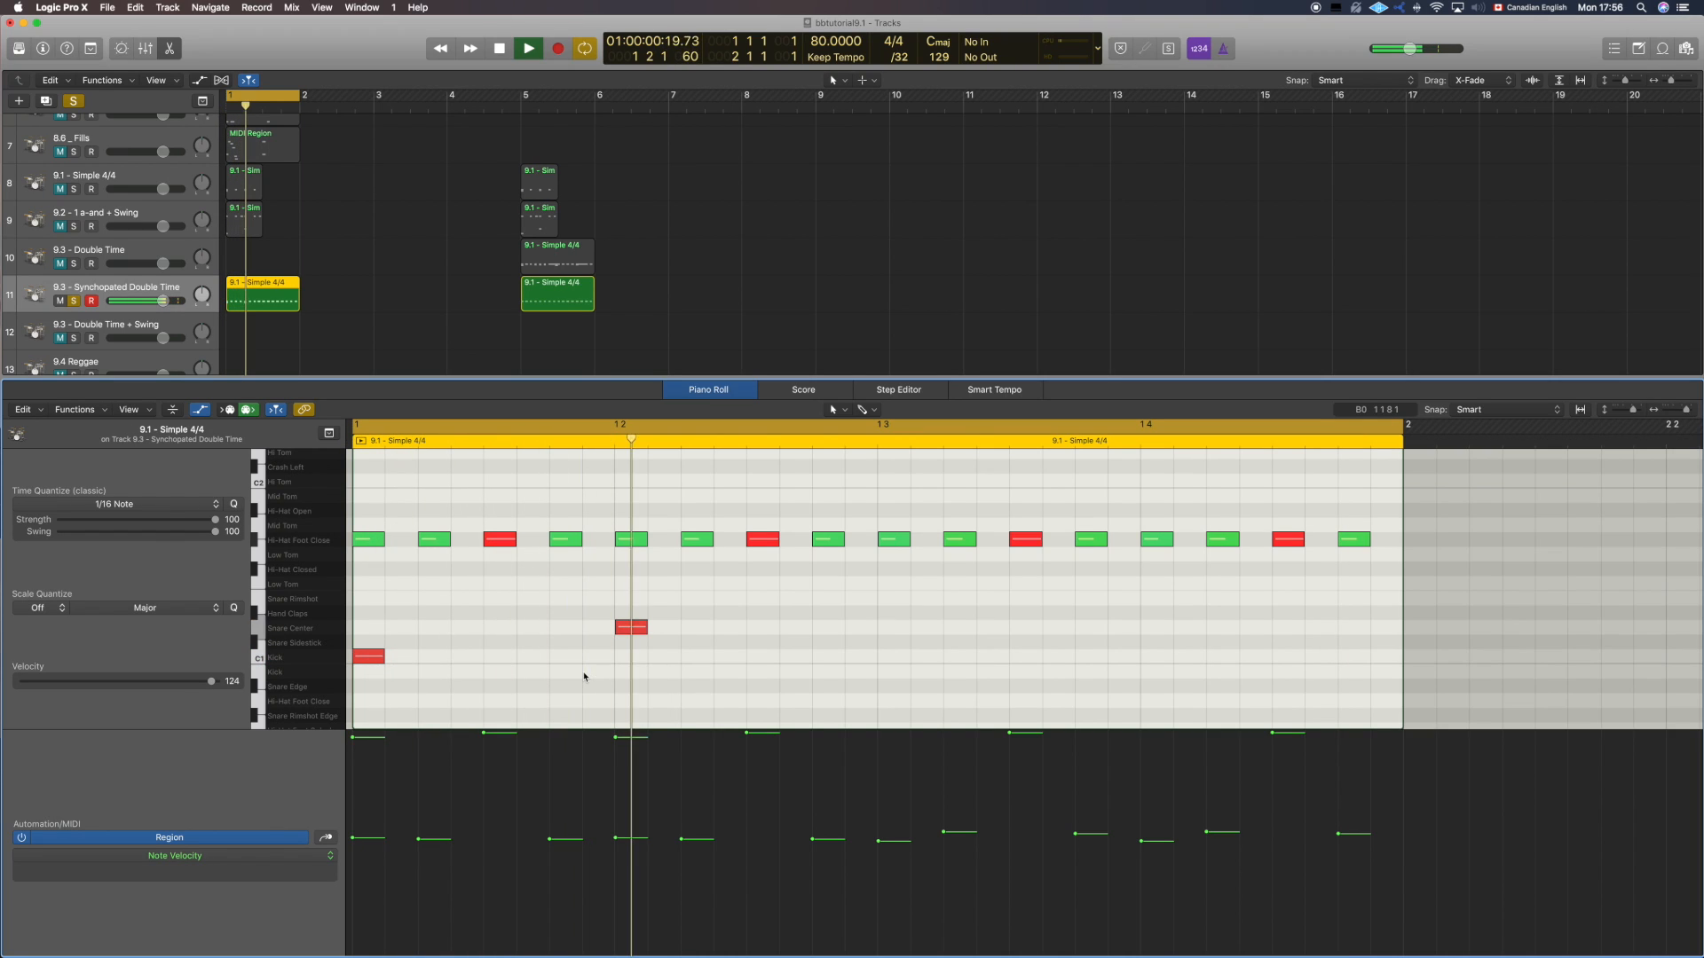
key(space)
Step: Repeat the kick and snare pair onto beats 3 and 4 and play back the full bar
drag(705, 685, 354, 582)
key(super+r)
key(space)
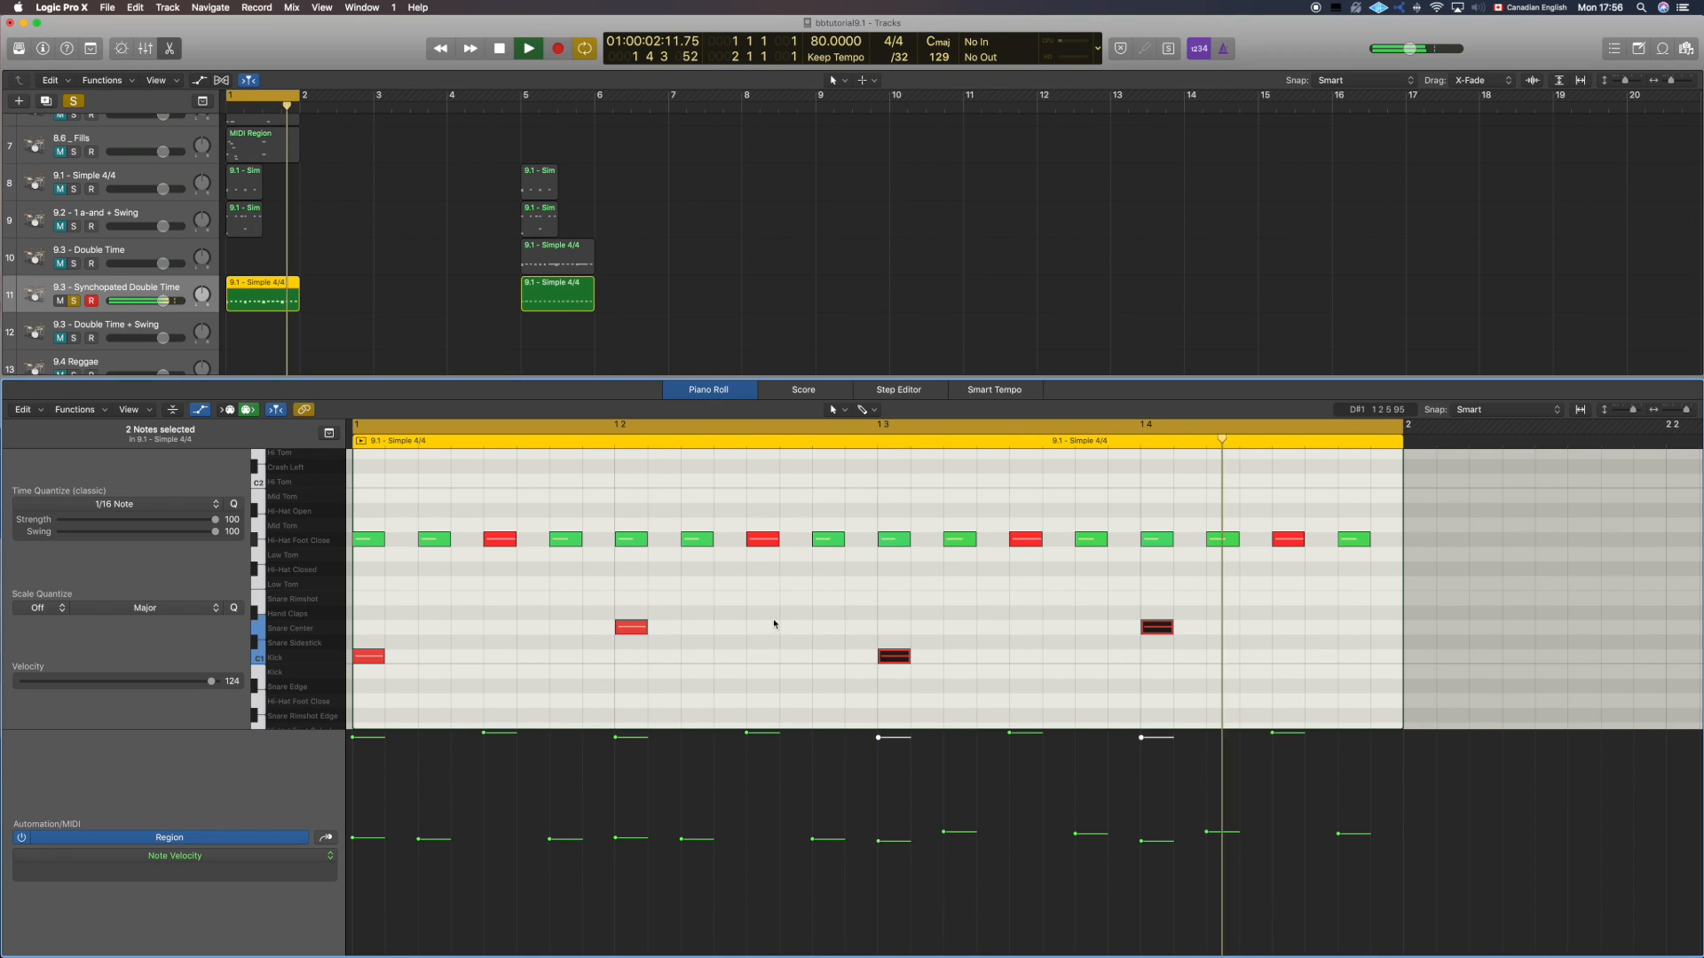
key(space)
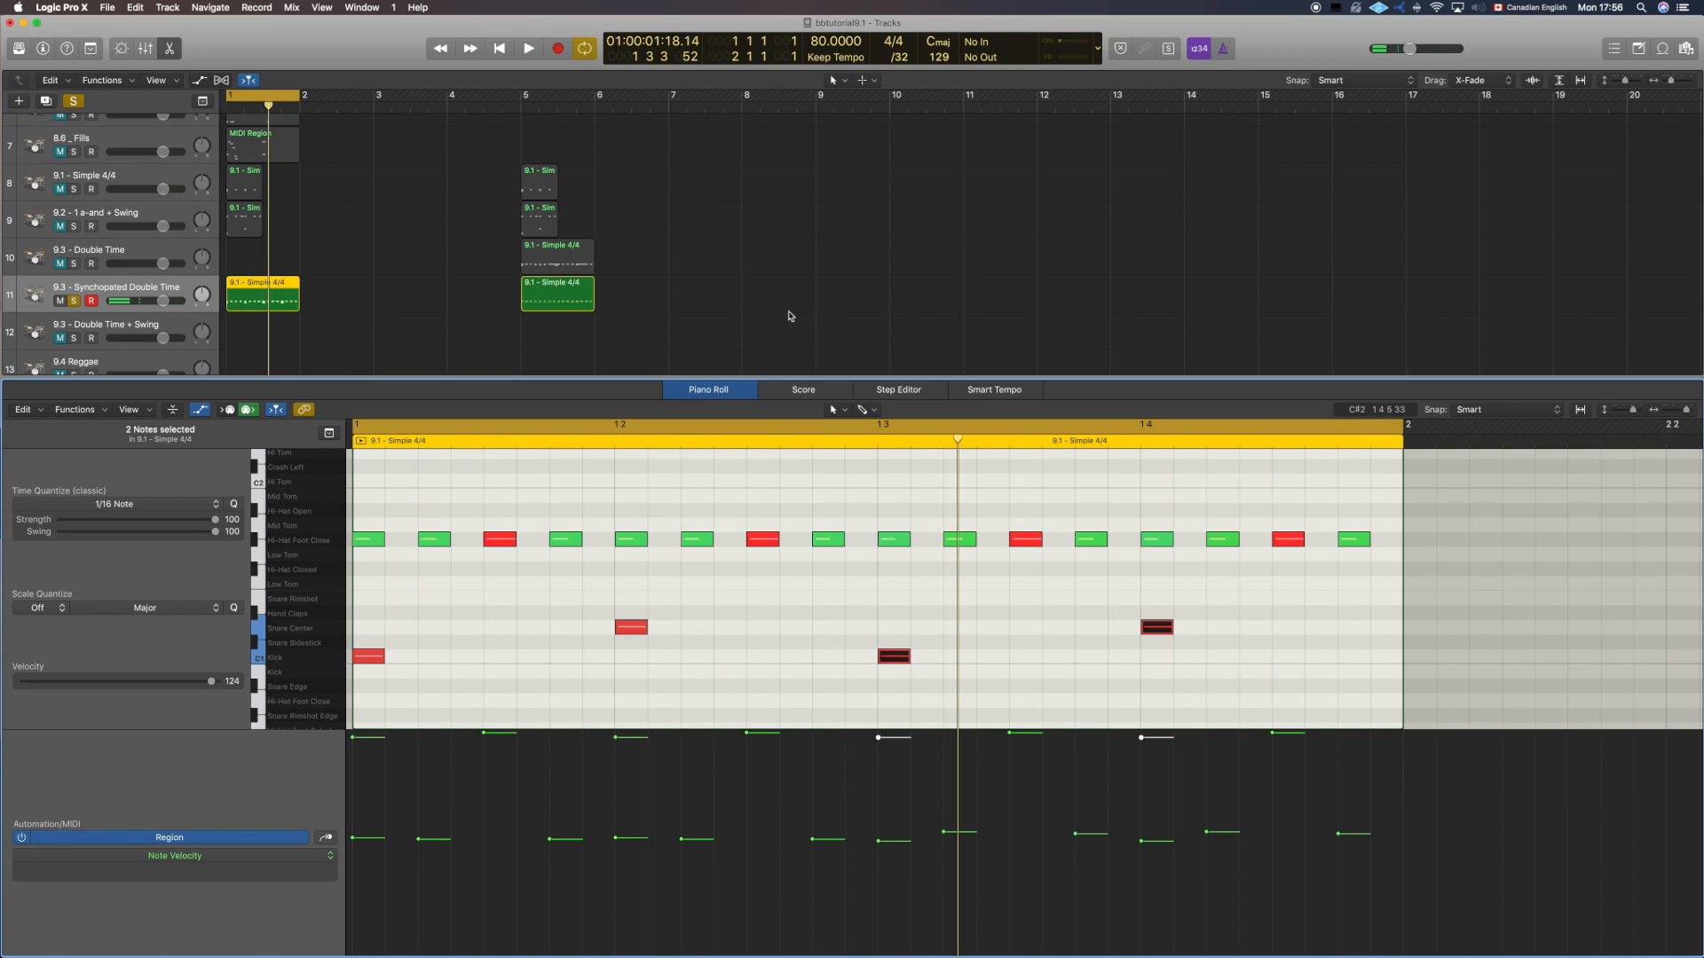
Step: Replace the hi-hat-only region at bar 5 with a copy of the finished bar 1 region
click(560, 297)
key(Delete)
click(257, 300)
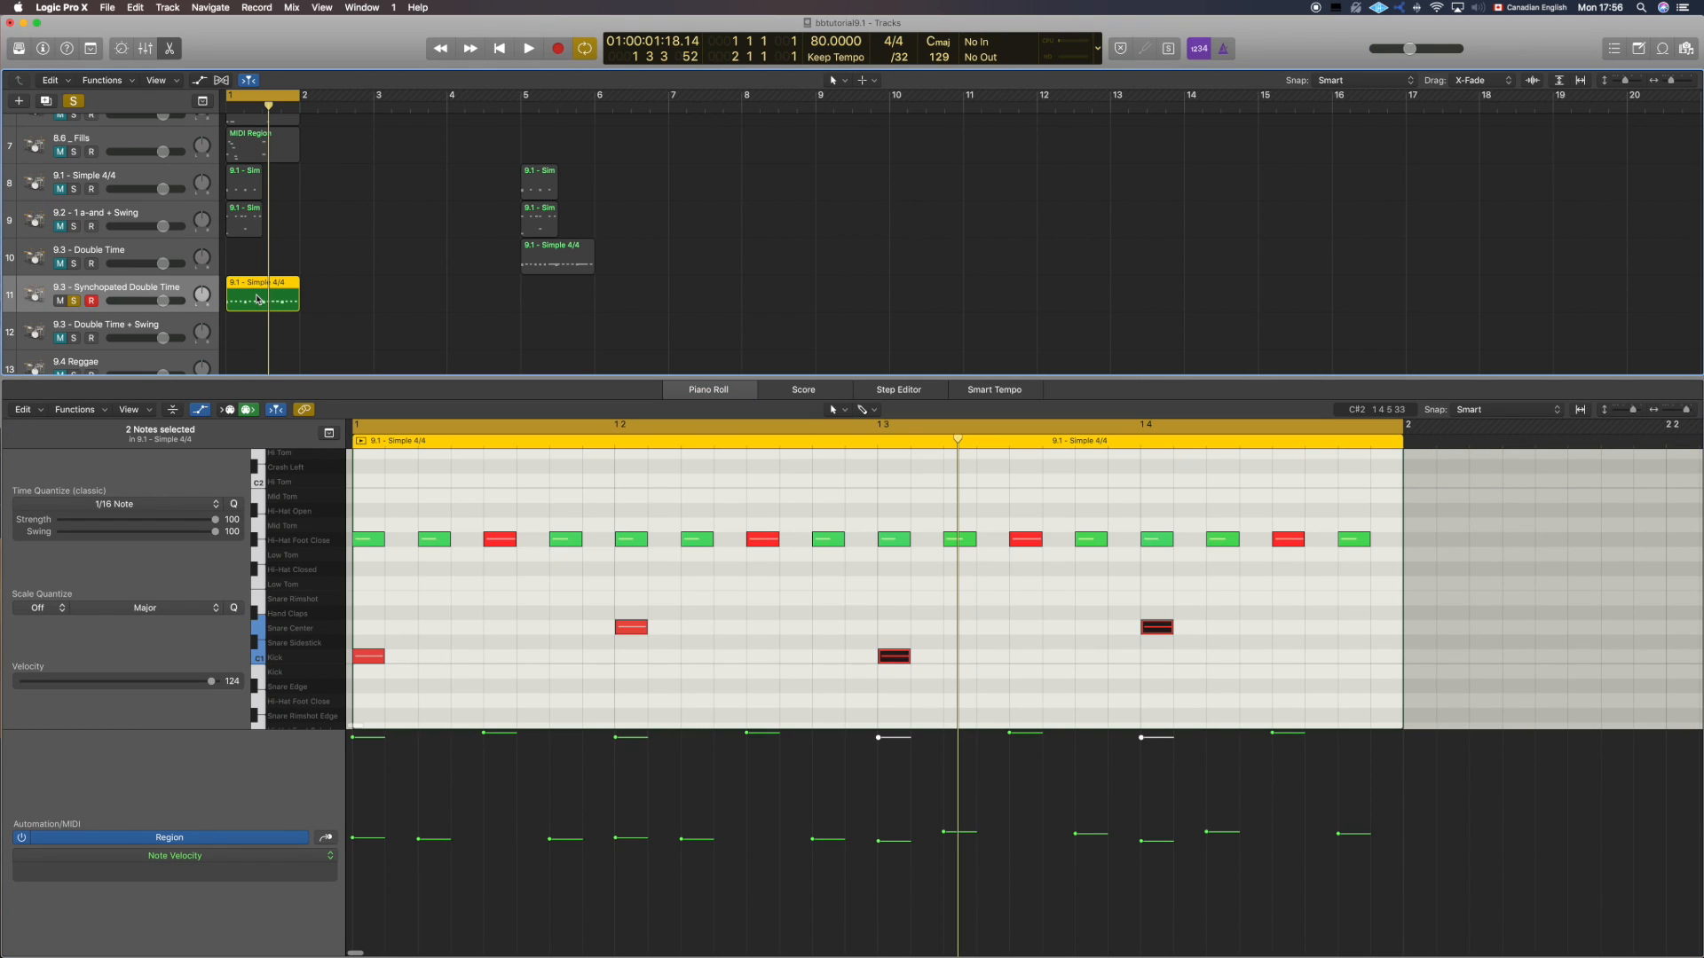
drag(256, 300, 553, 294)
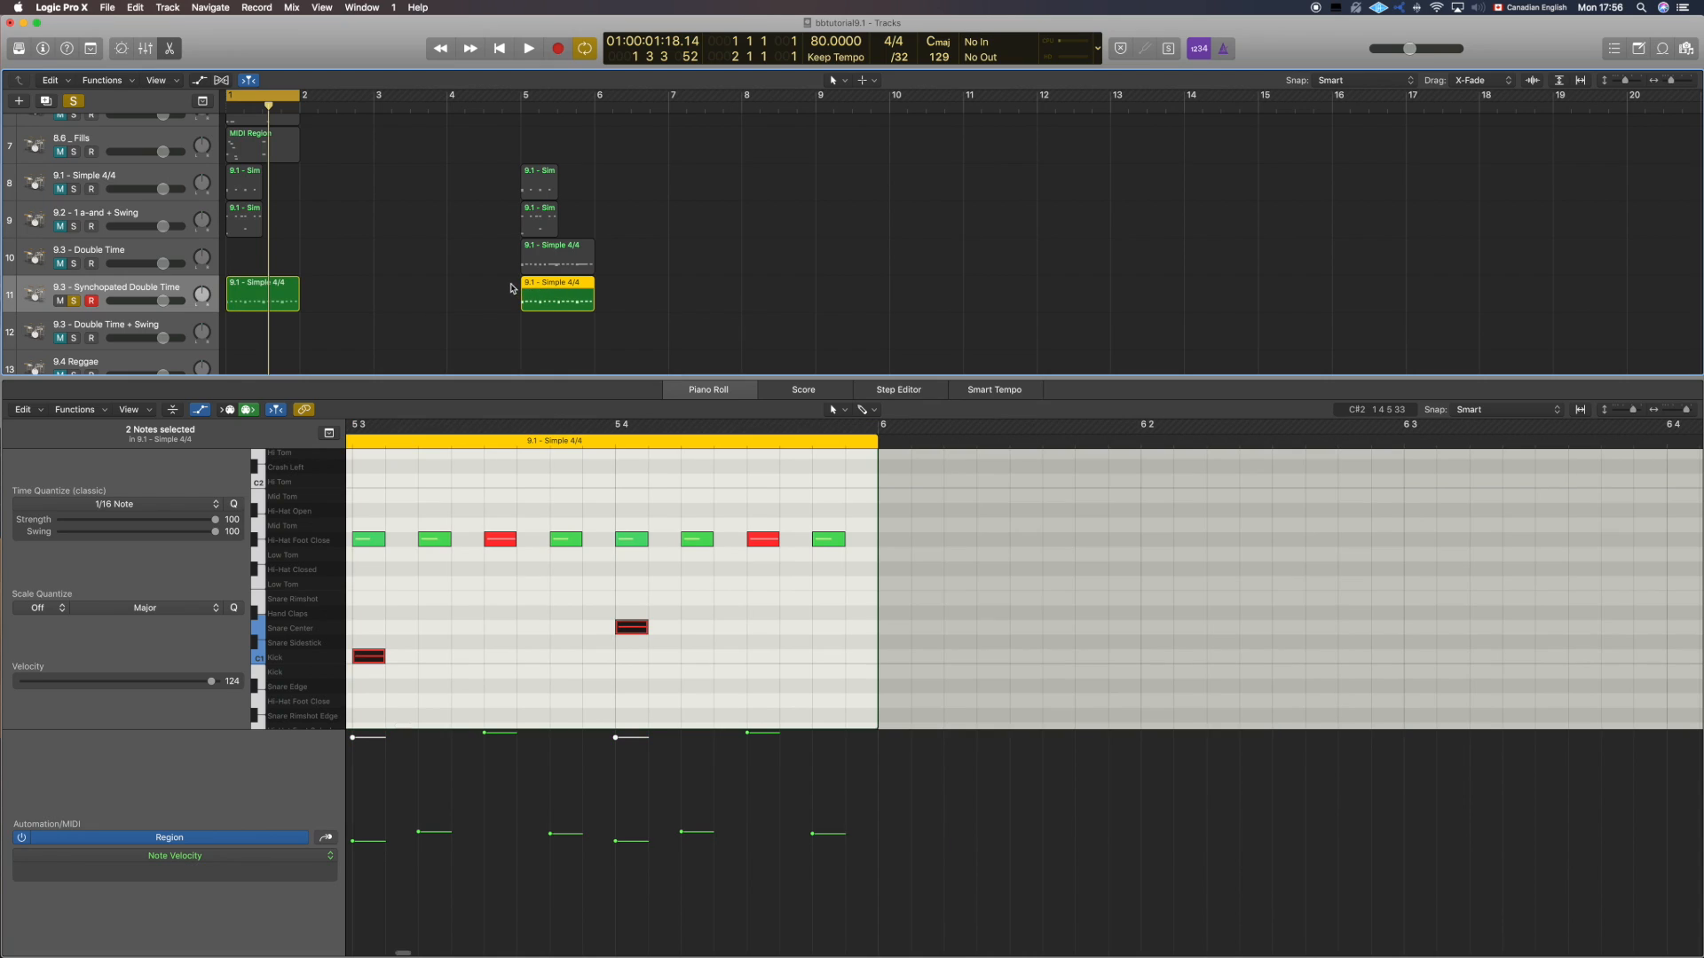
Step: Move the cycle range to bar 5 and play back the copied beat there
drag(271, 100, 568, 100)
drag(679, 422, 655, 422)
key(space)
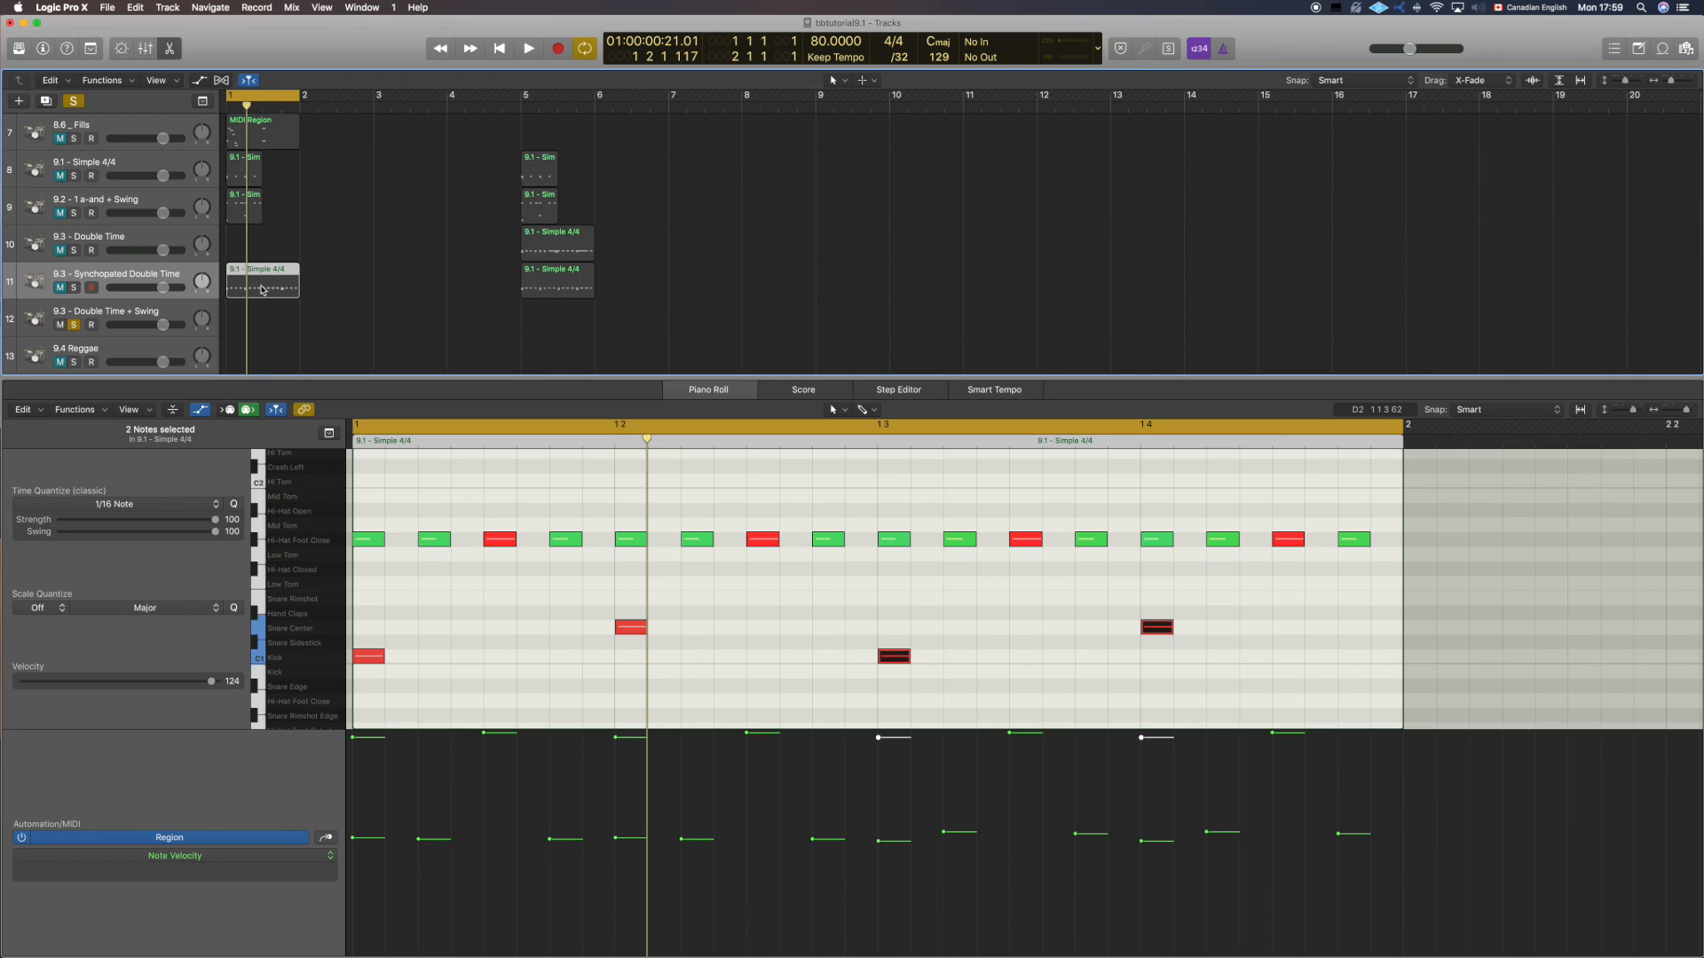
Step: Copy the bar 1 region to the 9.3 - Double Time + Swing track and apply 1/16 Note quantize with swing 100 to beats 3 and 4
drag(262, 290, 263, 325)
click(180, 315)
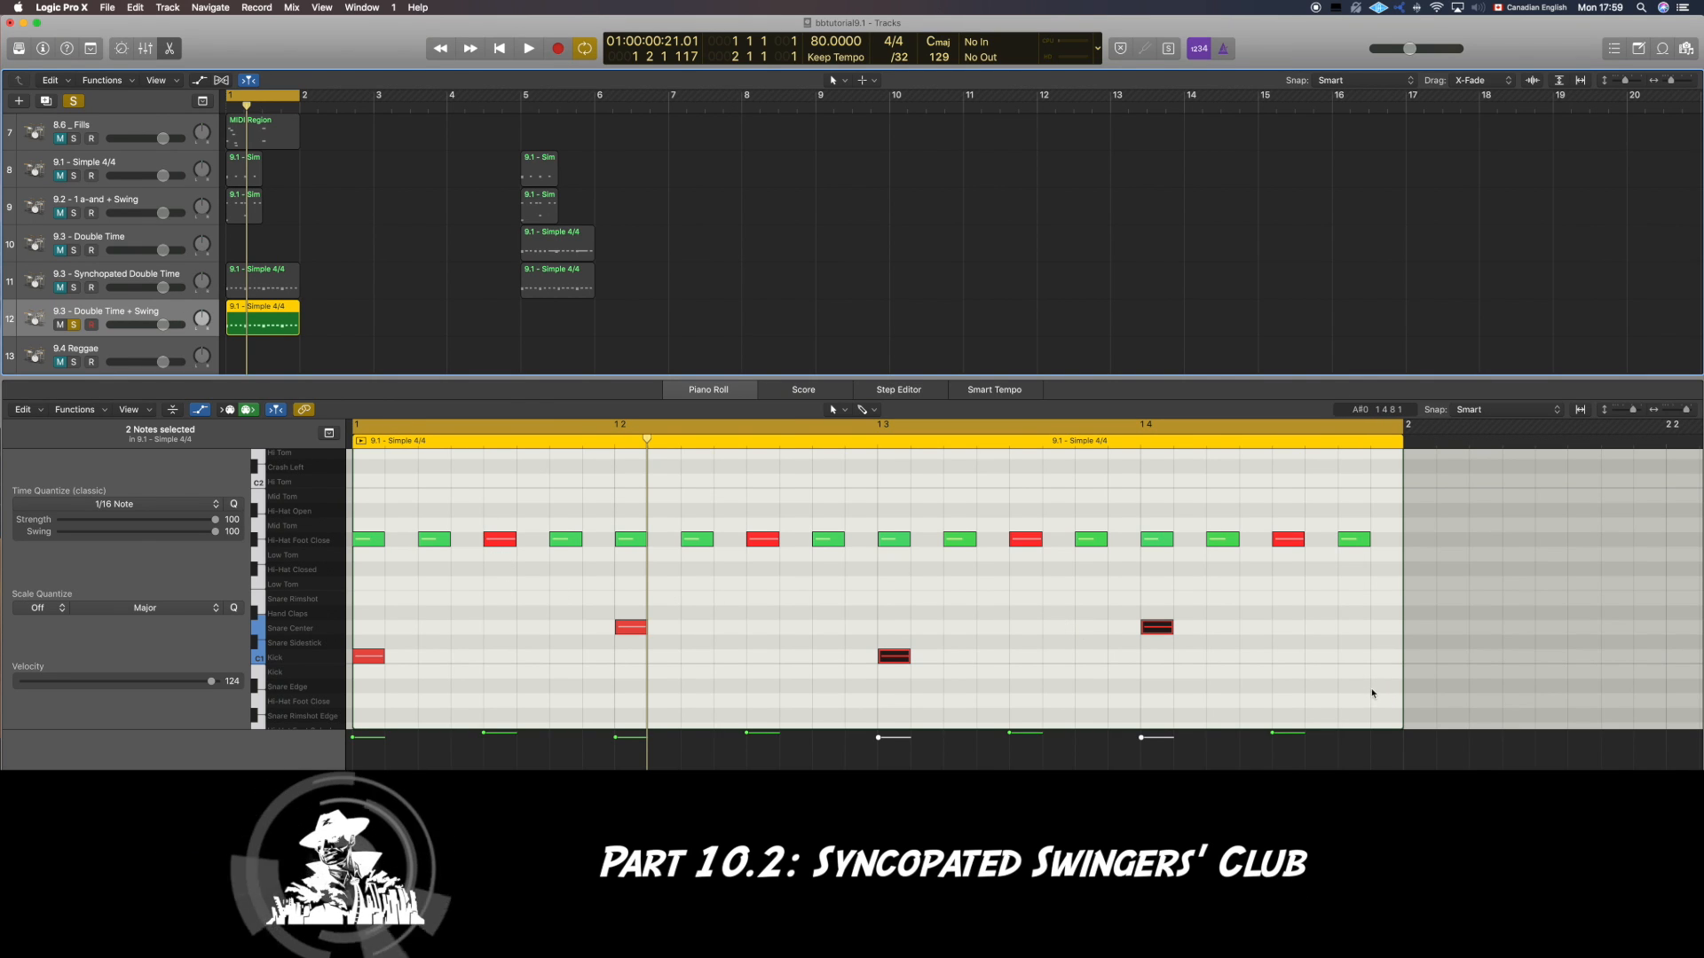
drag(1384, 689, 896, 491)
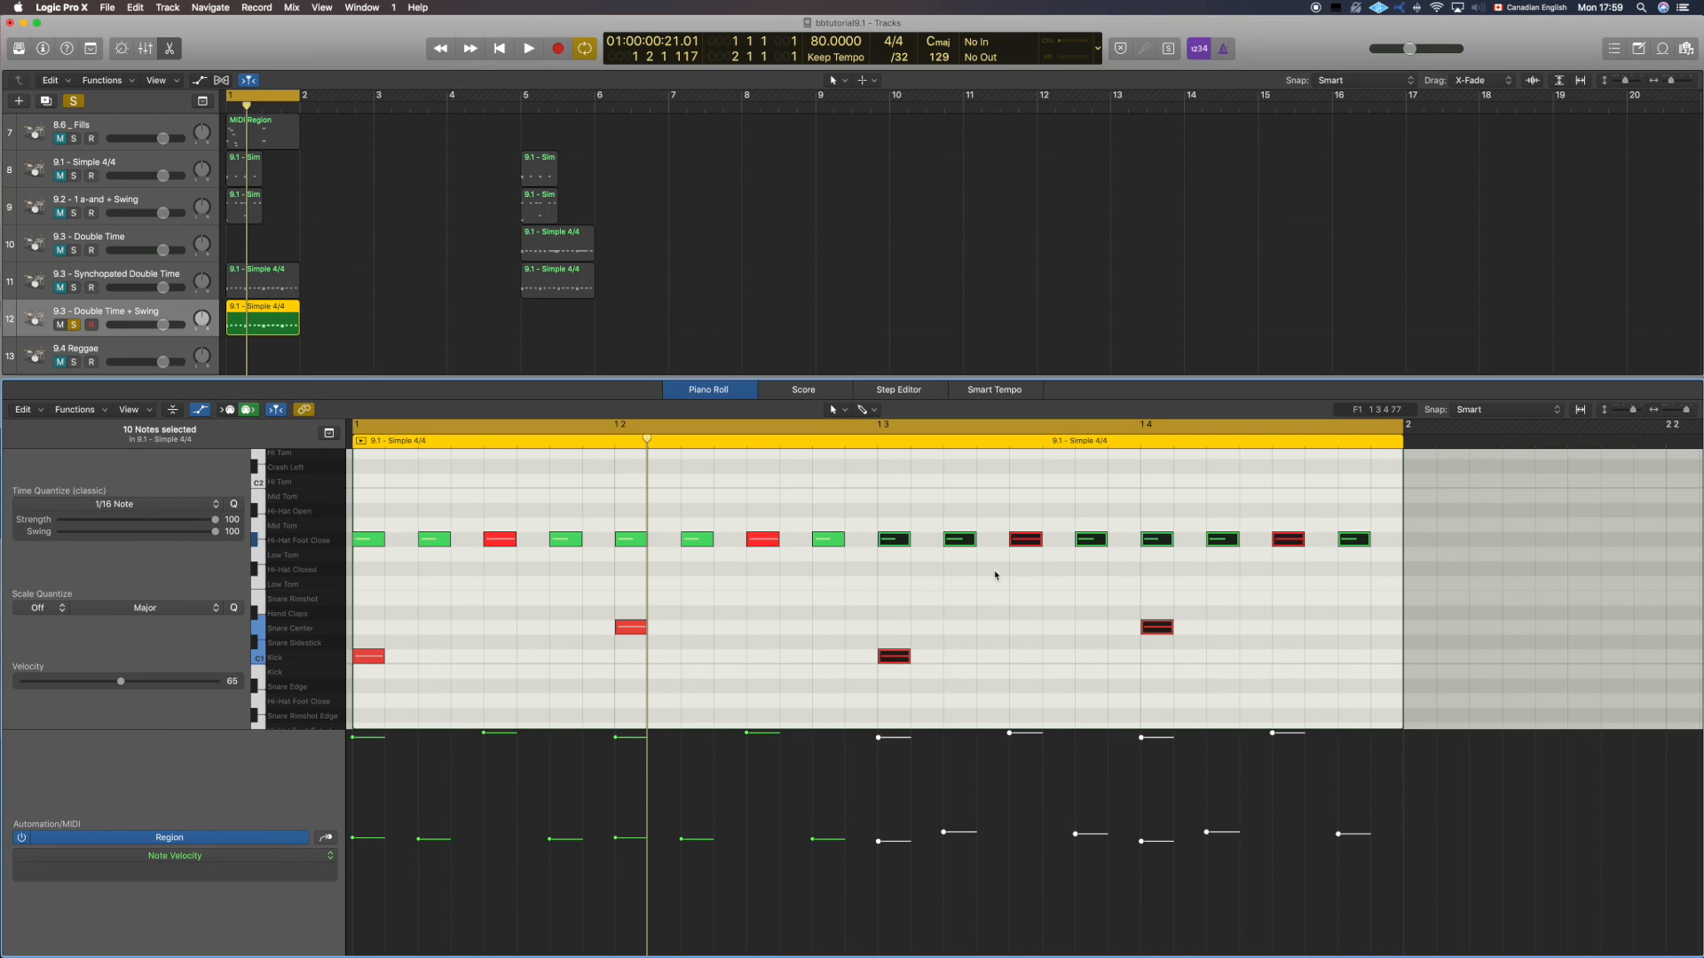
drag(86, 536, 219, 534)
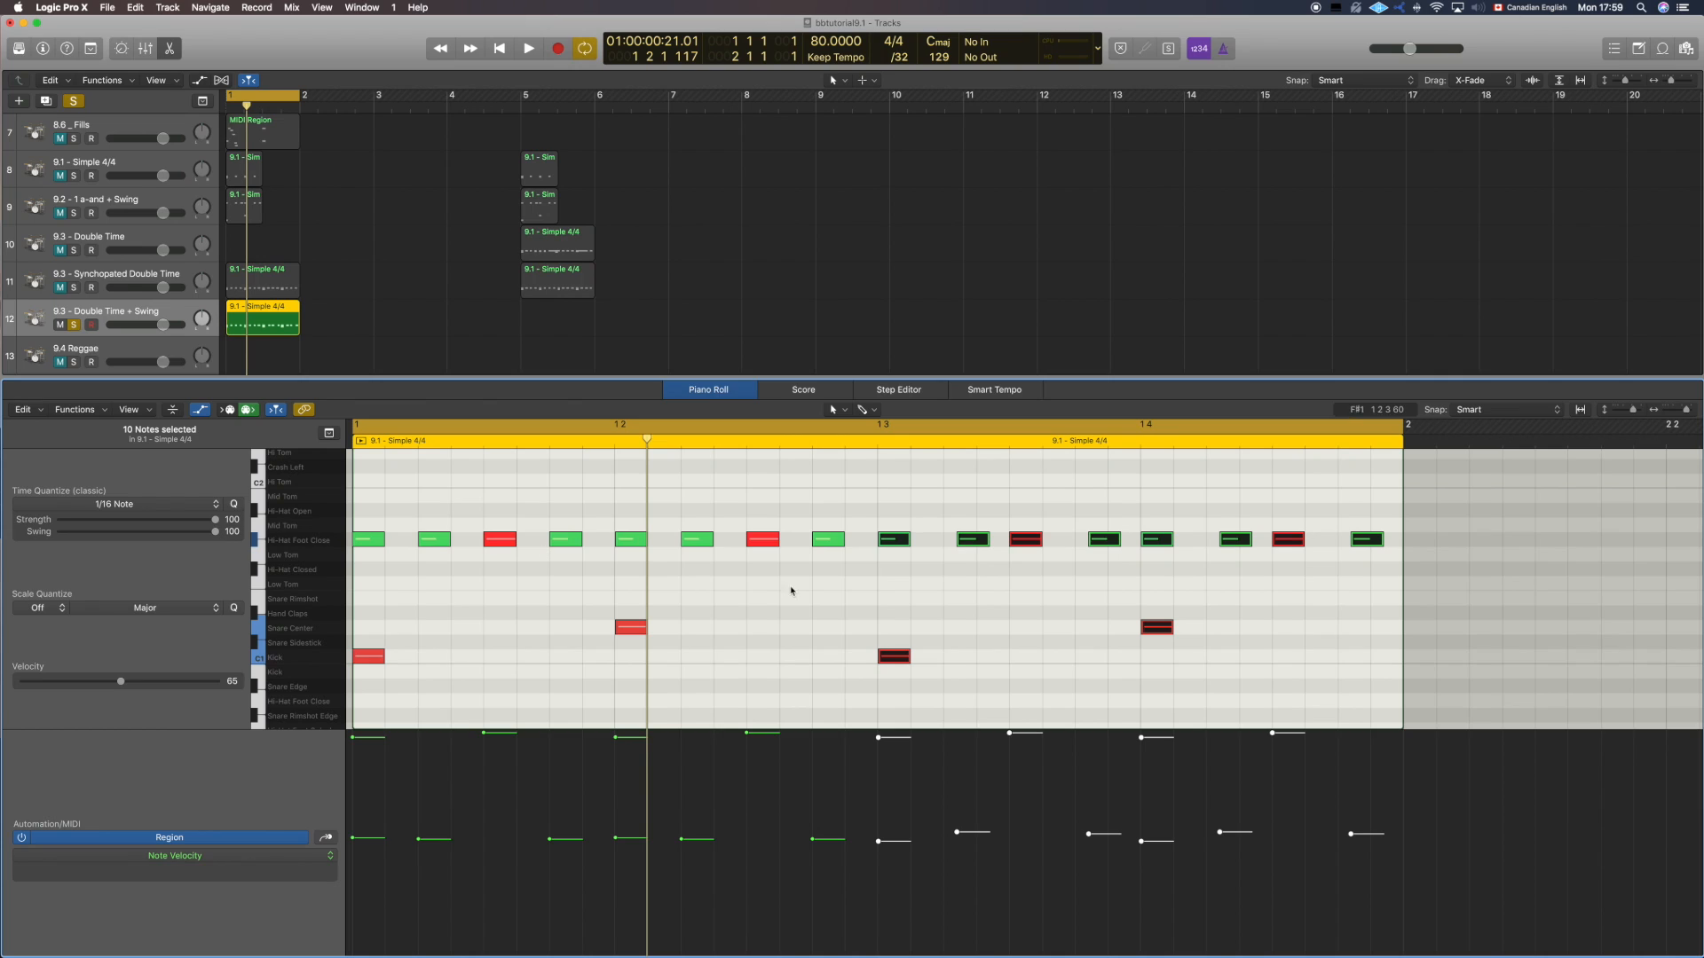
click(1077, 641)
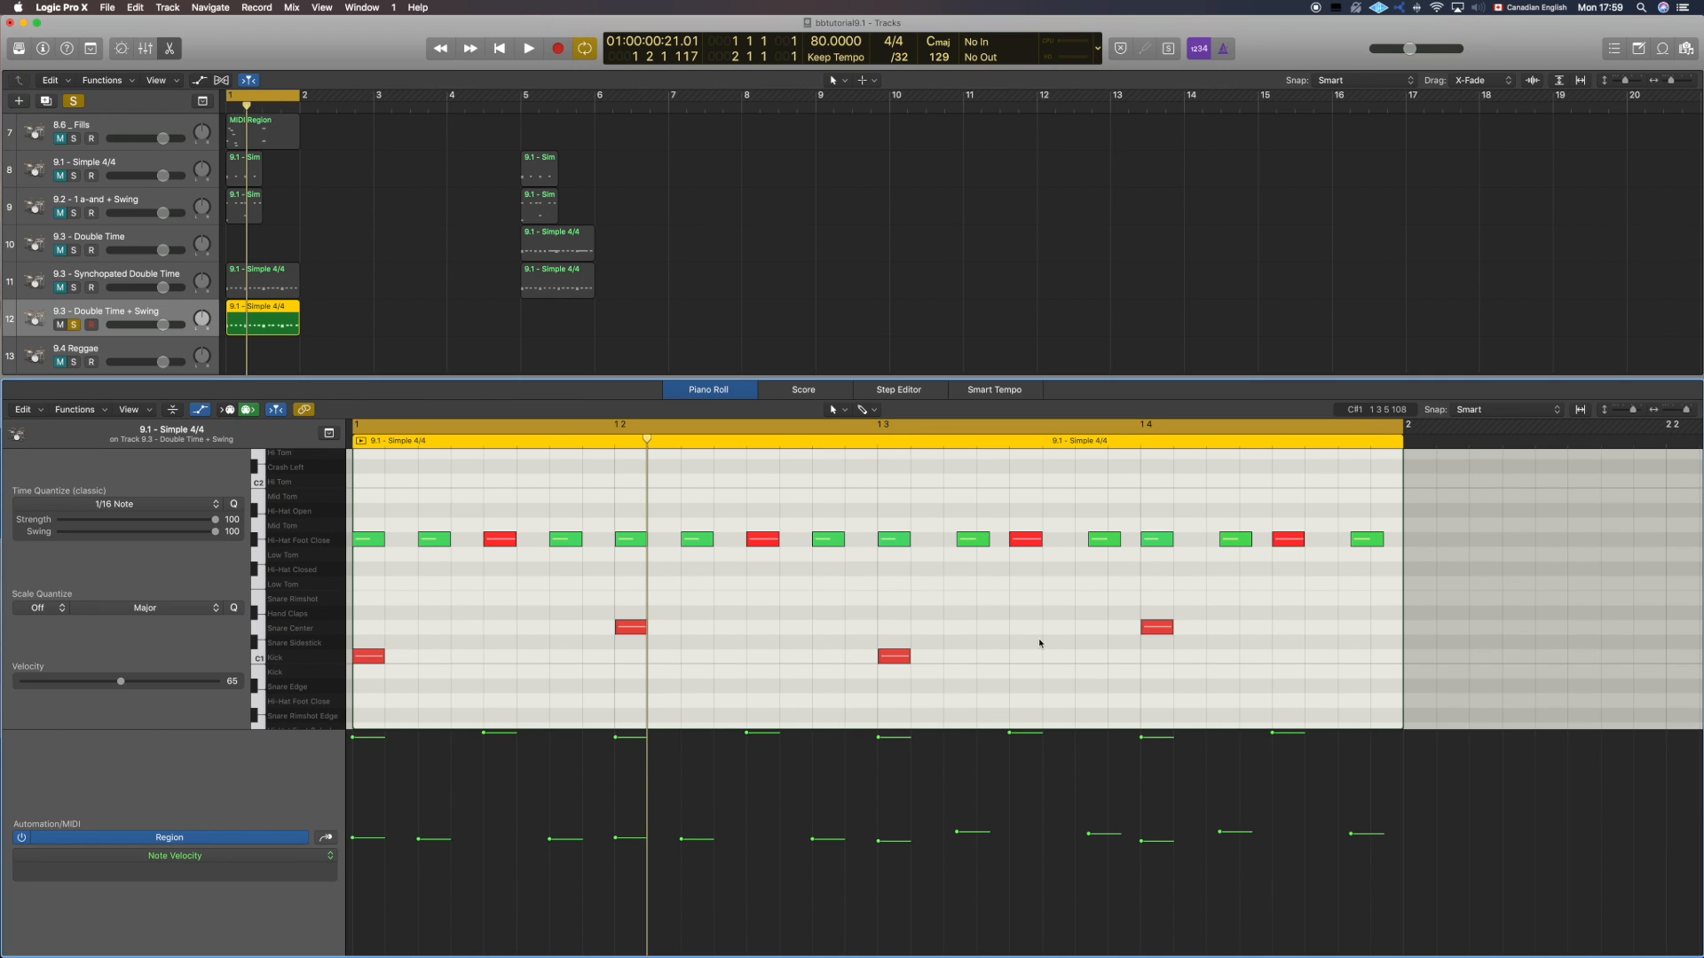
Step: Apply 1/16 Note quantize with swing 100 to the notes in beats 1 and 2 and play back the bar
key(space)
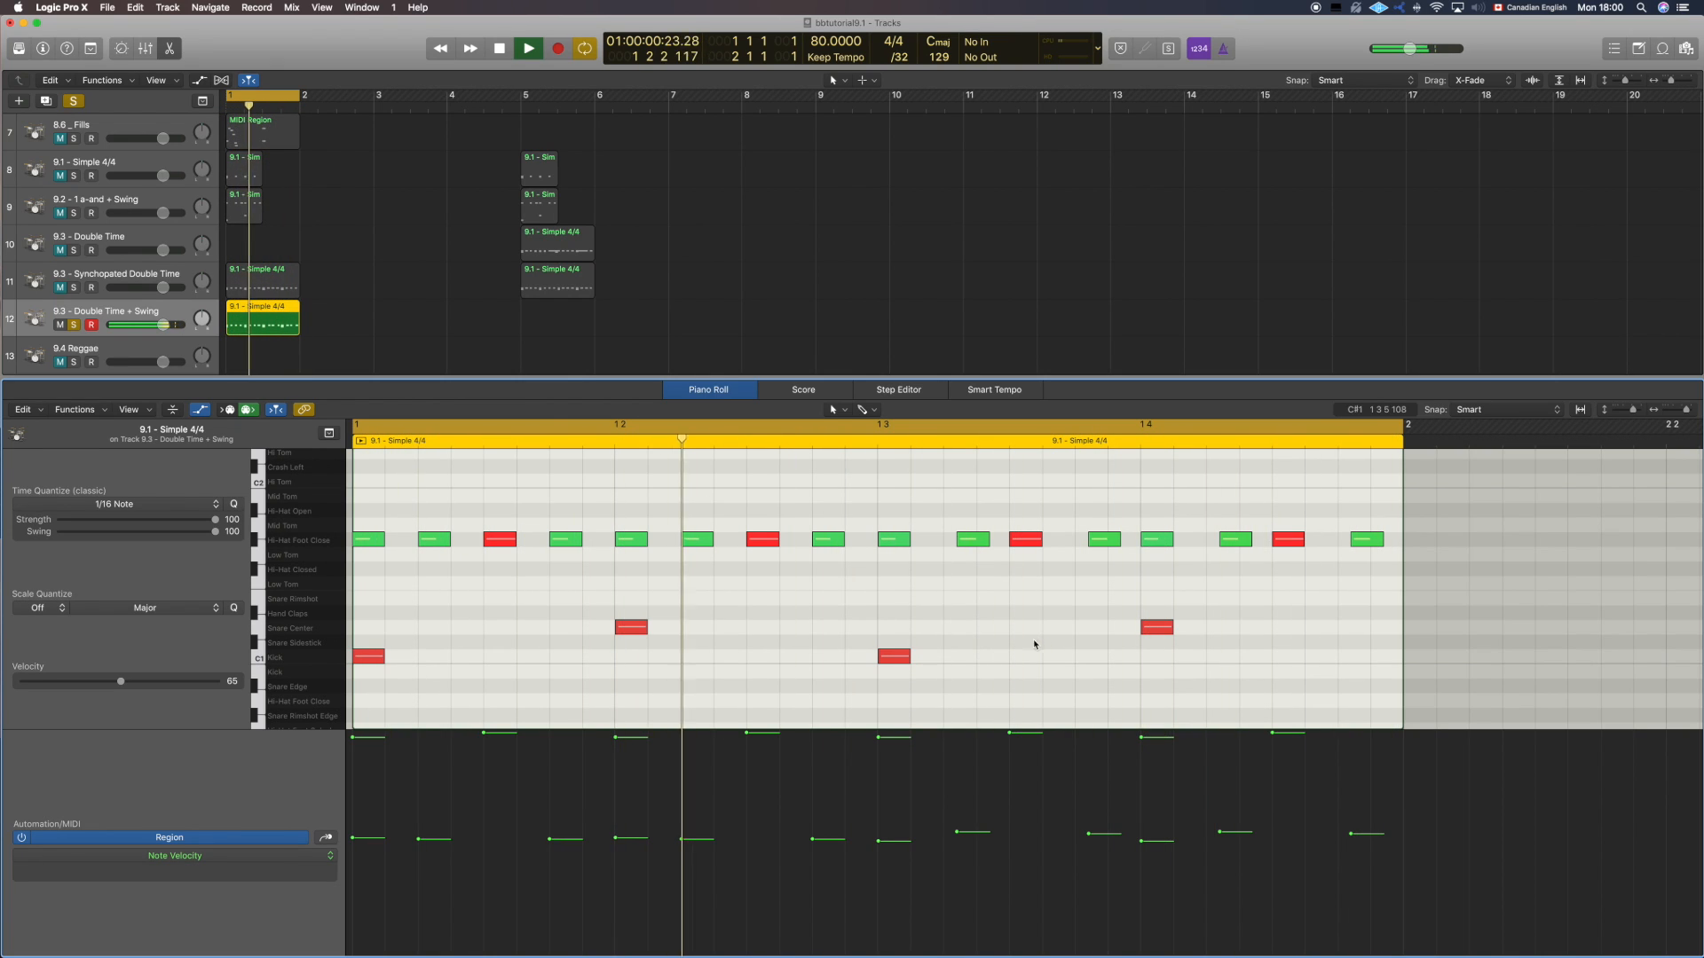
key(space)
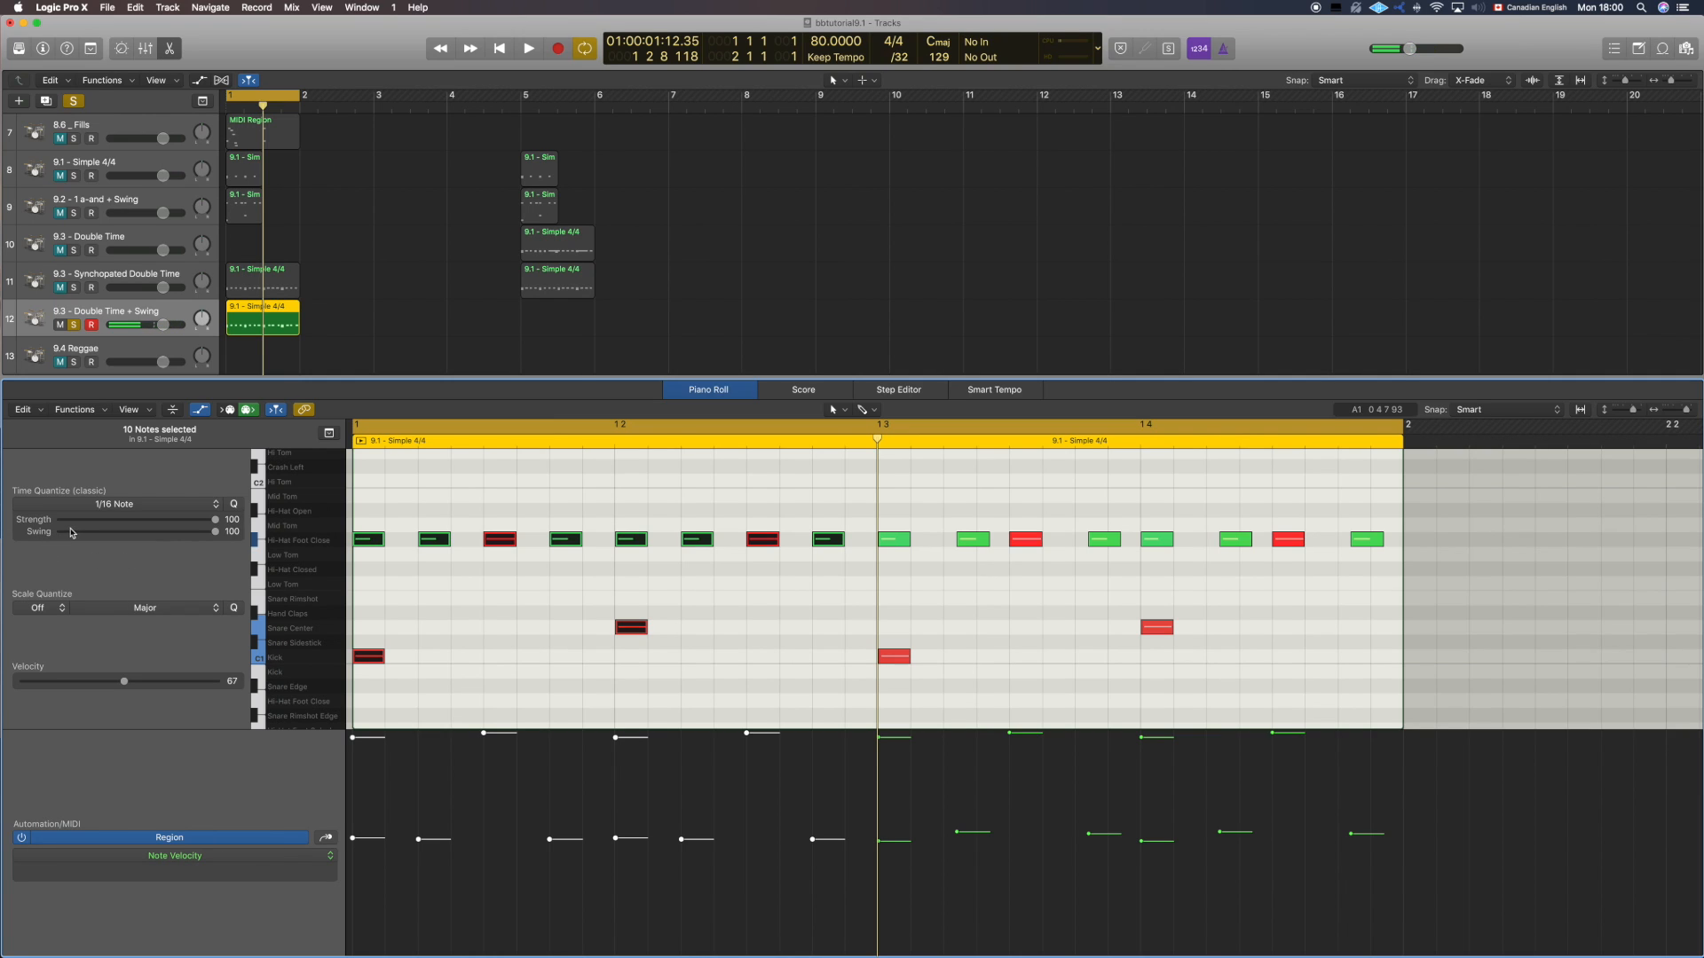
click(790, 686)
key(space)
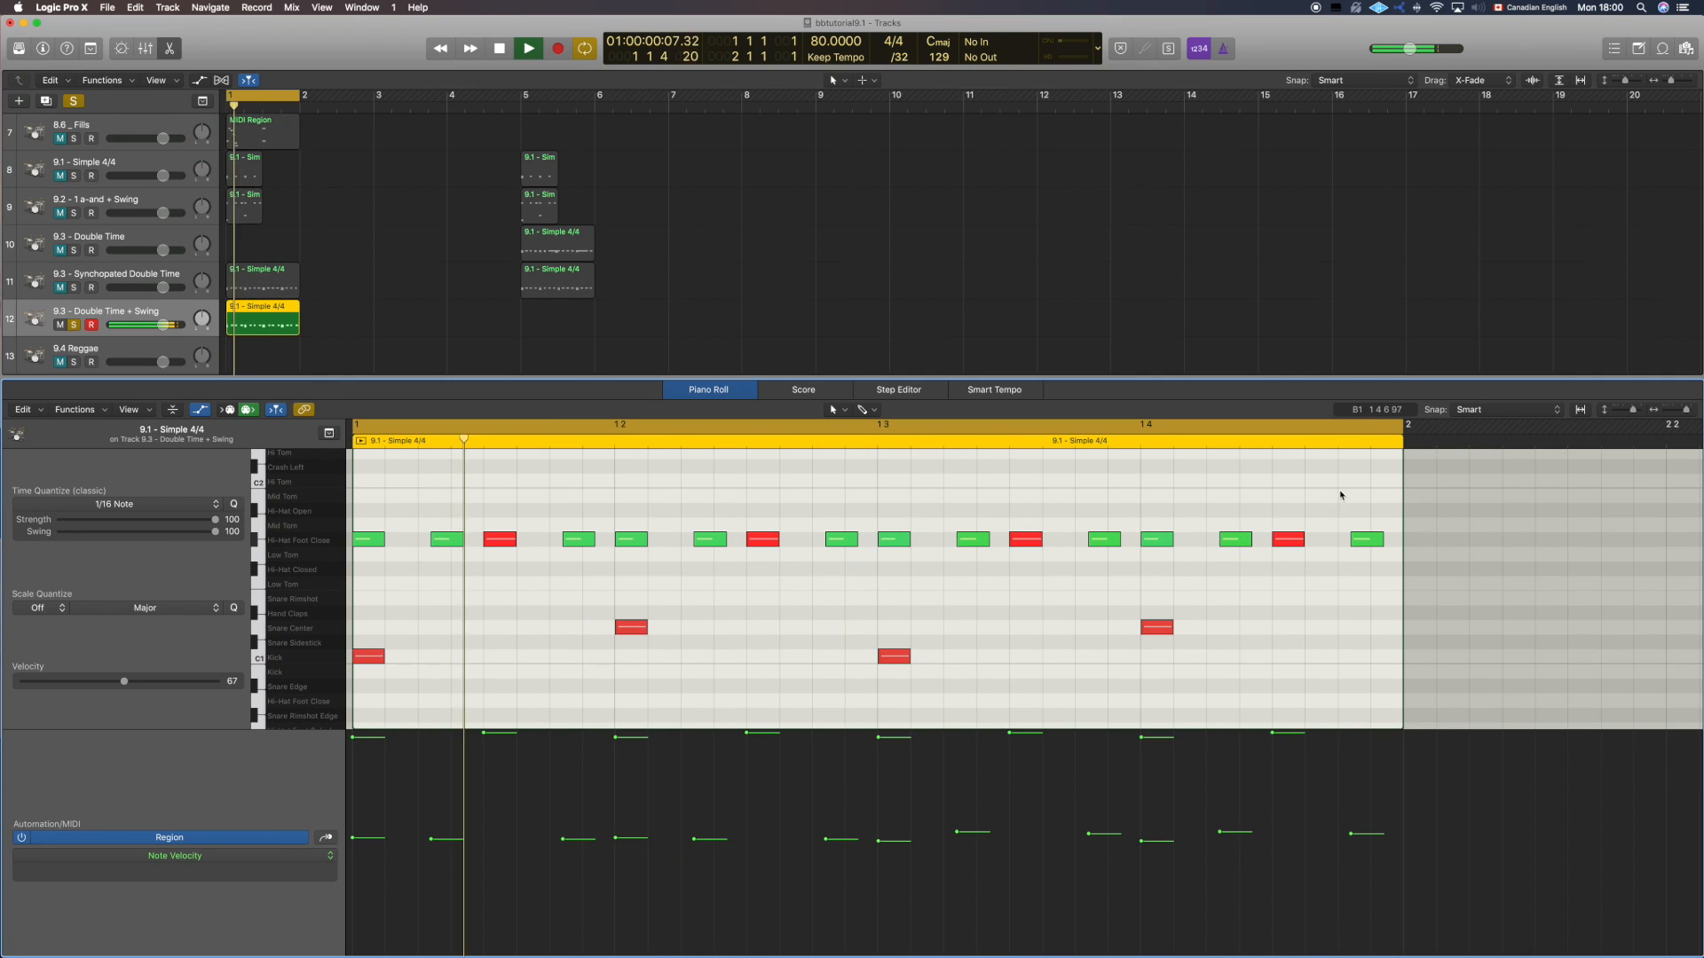
key(space)
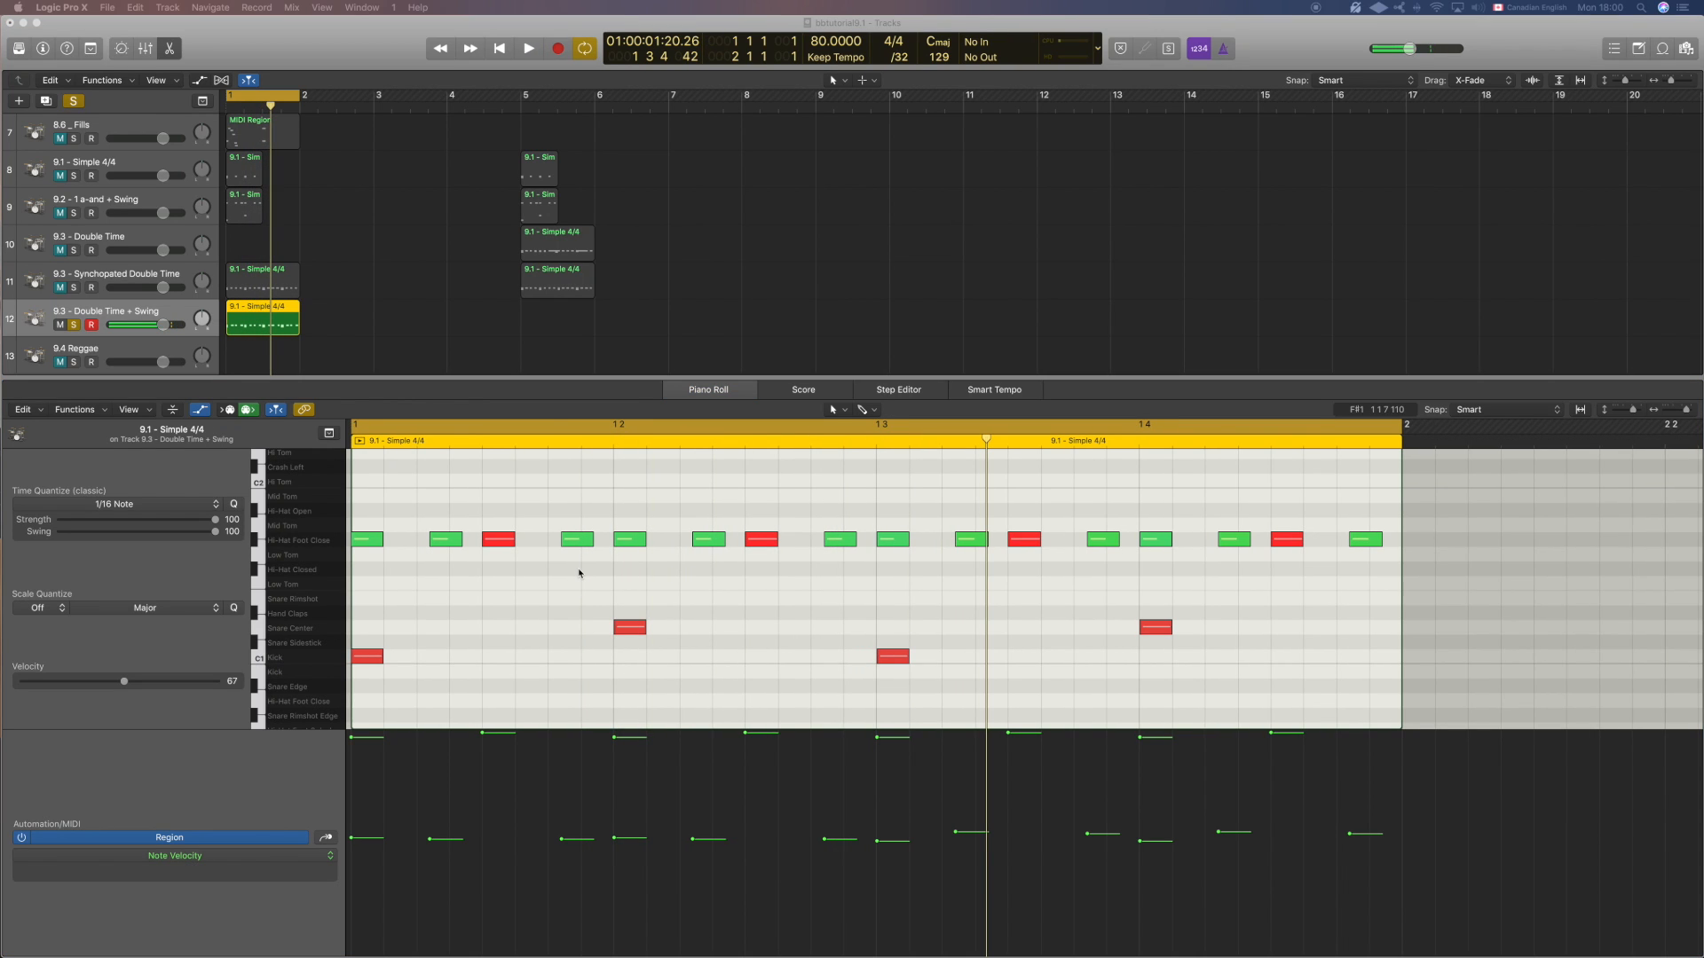
Step: Lower the velocities of the first two hi-hat notes in beat 1 and play back the change
click(370, 531)
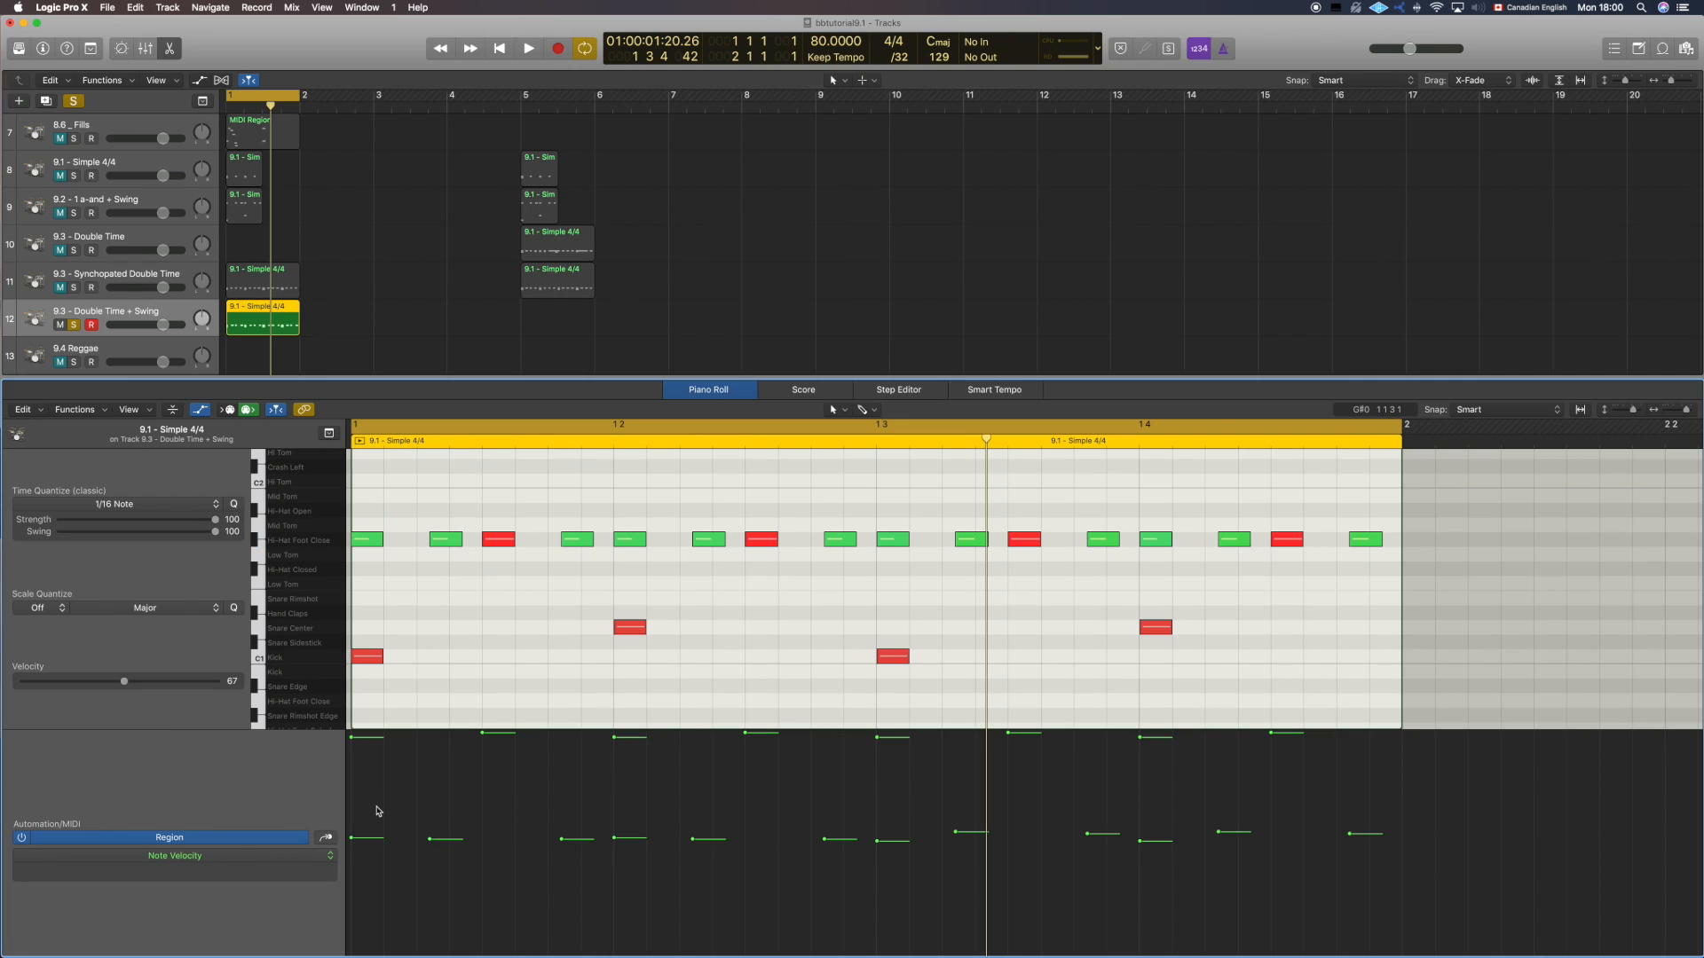
scroll(379, 811, down, 3)
scroll(379, 811, up, 2)
drag(379, 811, 369, 920)
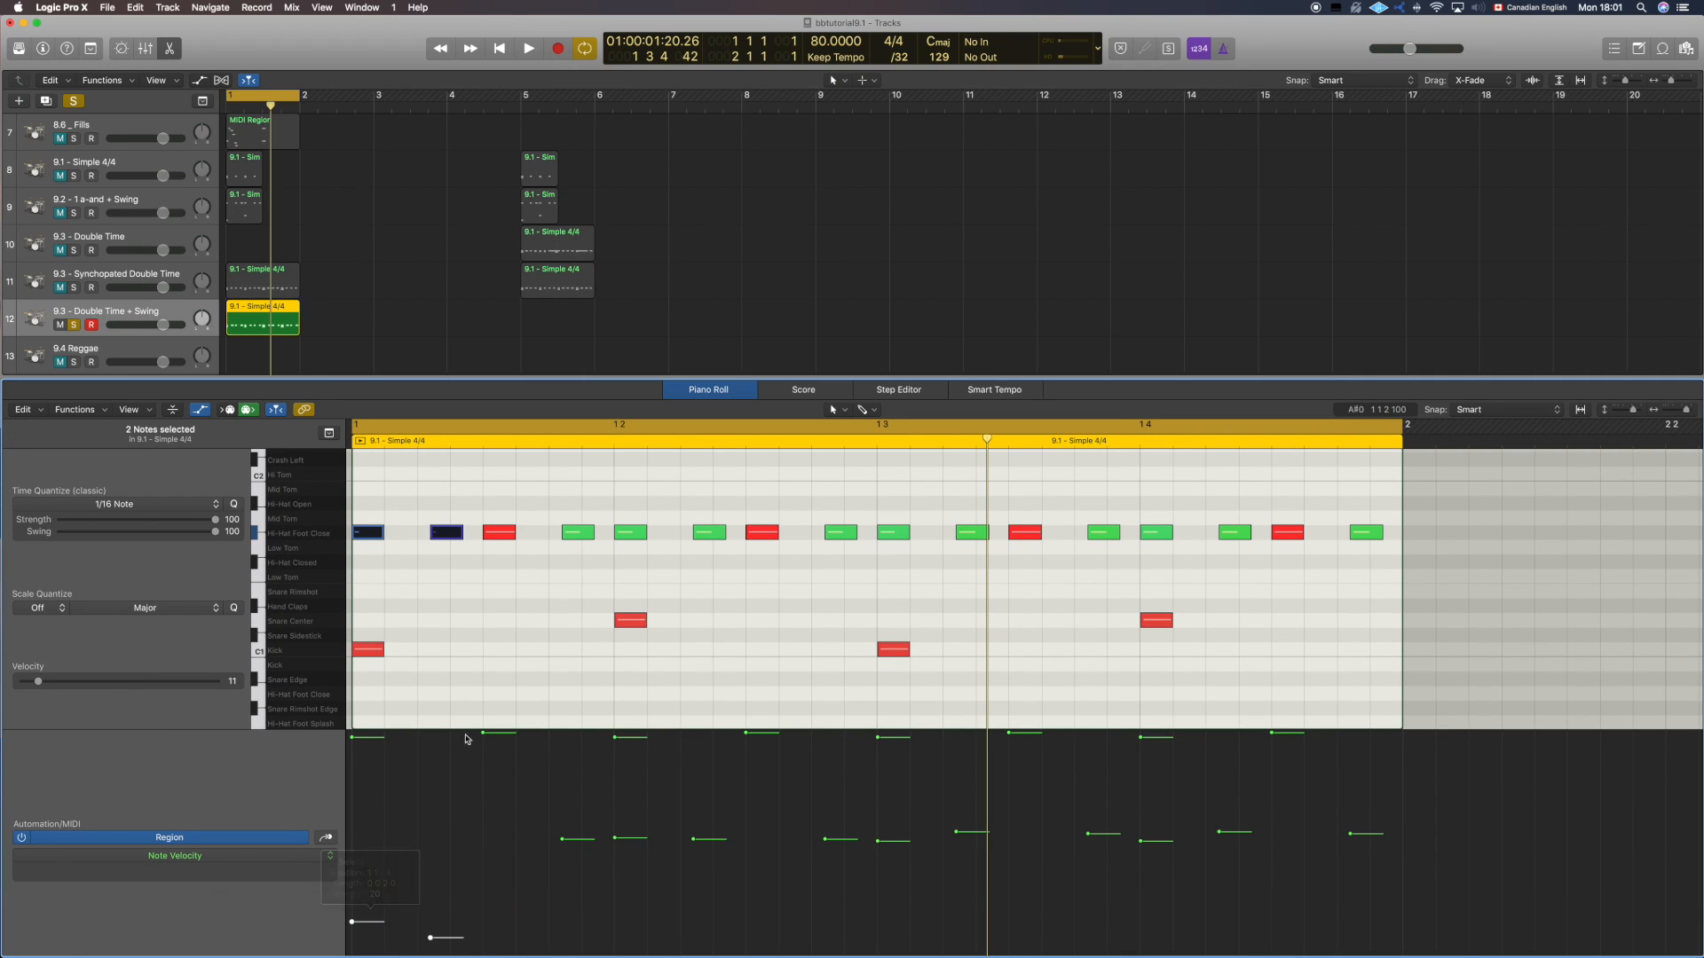
click(415, 578)
key(space)
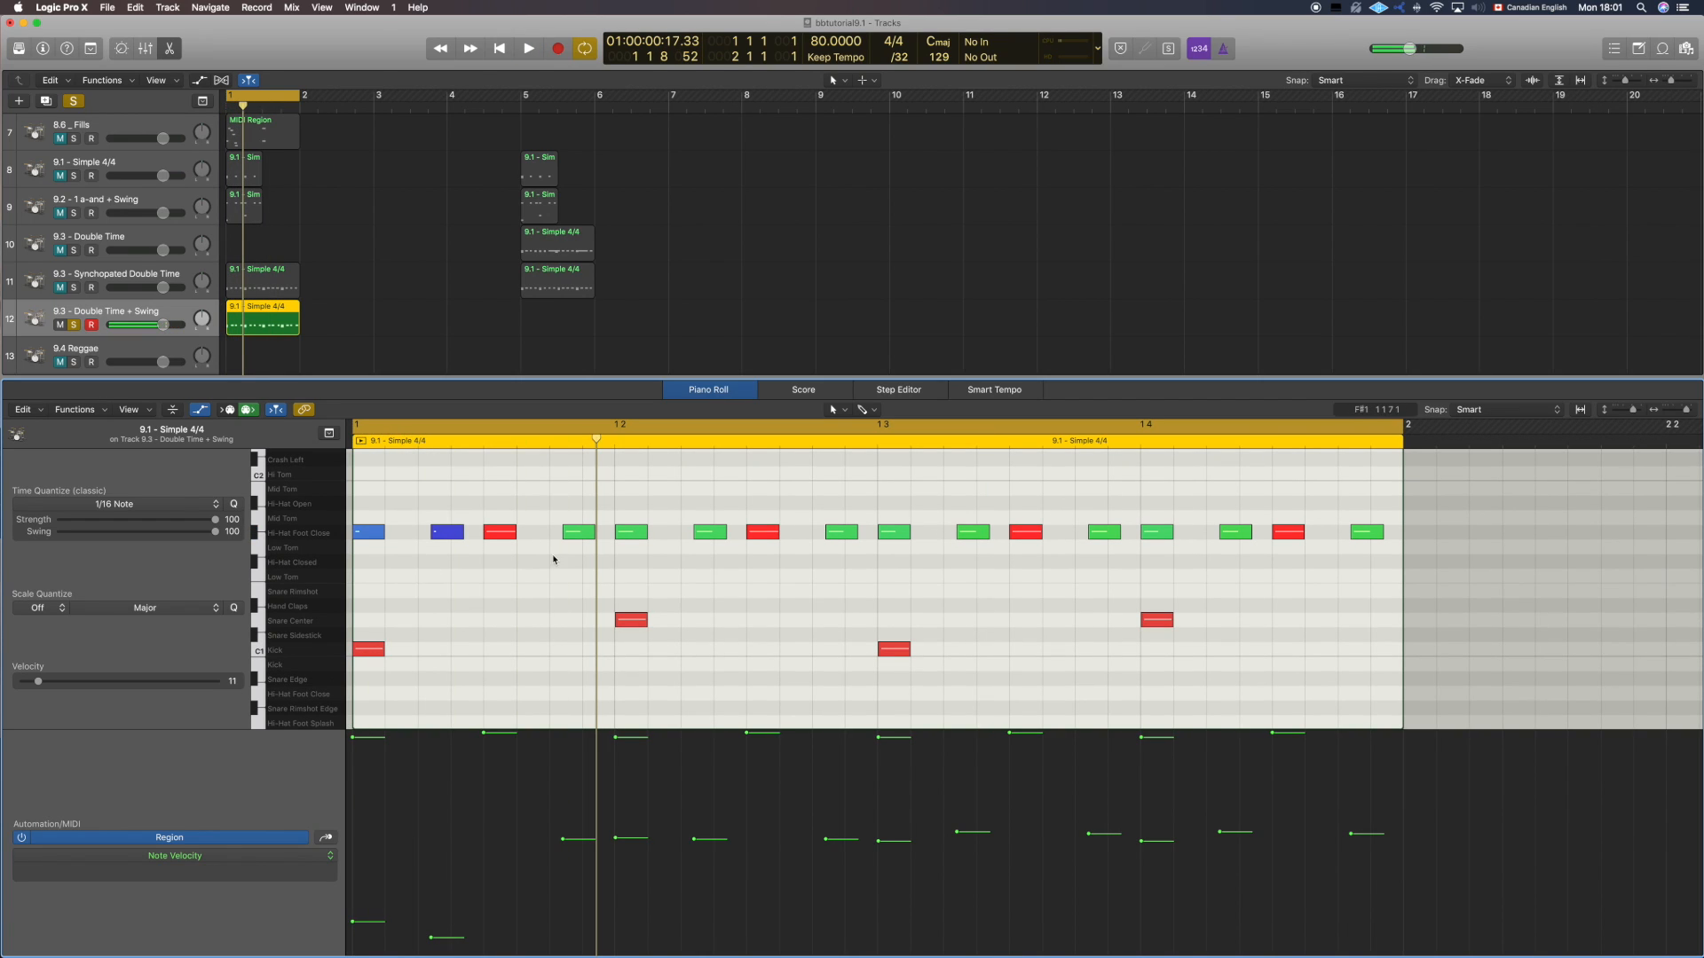
Step: Soften the next three unaccented hi-hats, from the end of beat 1 into beat 2, and play back the bar
drag(563, 550, 645, 545)
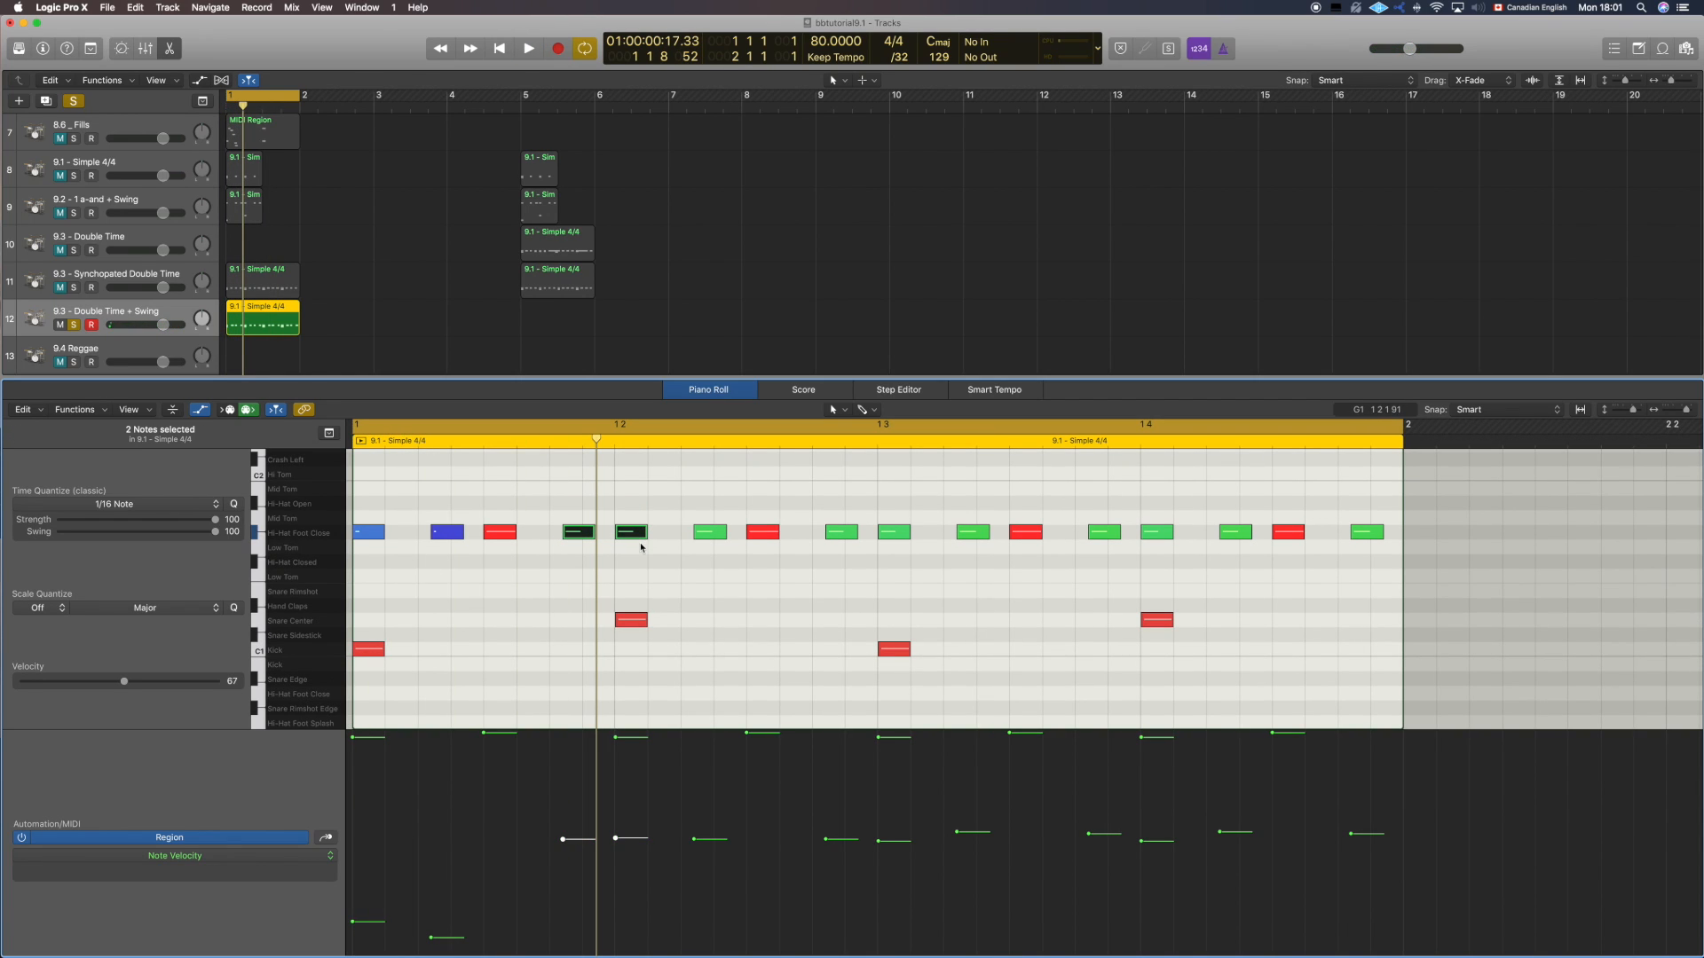
drag(561, 934, 720, 939)
click(704, 589)
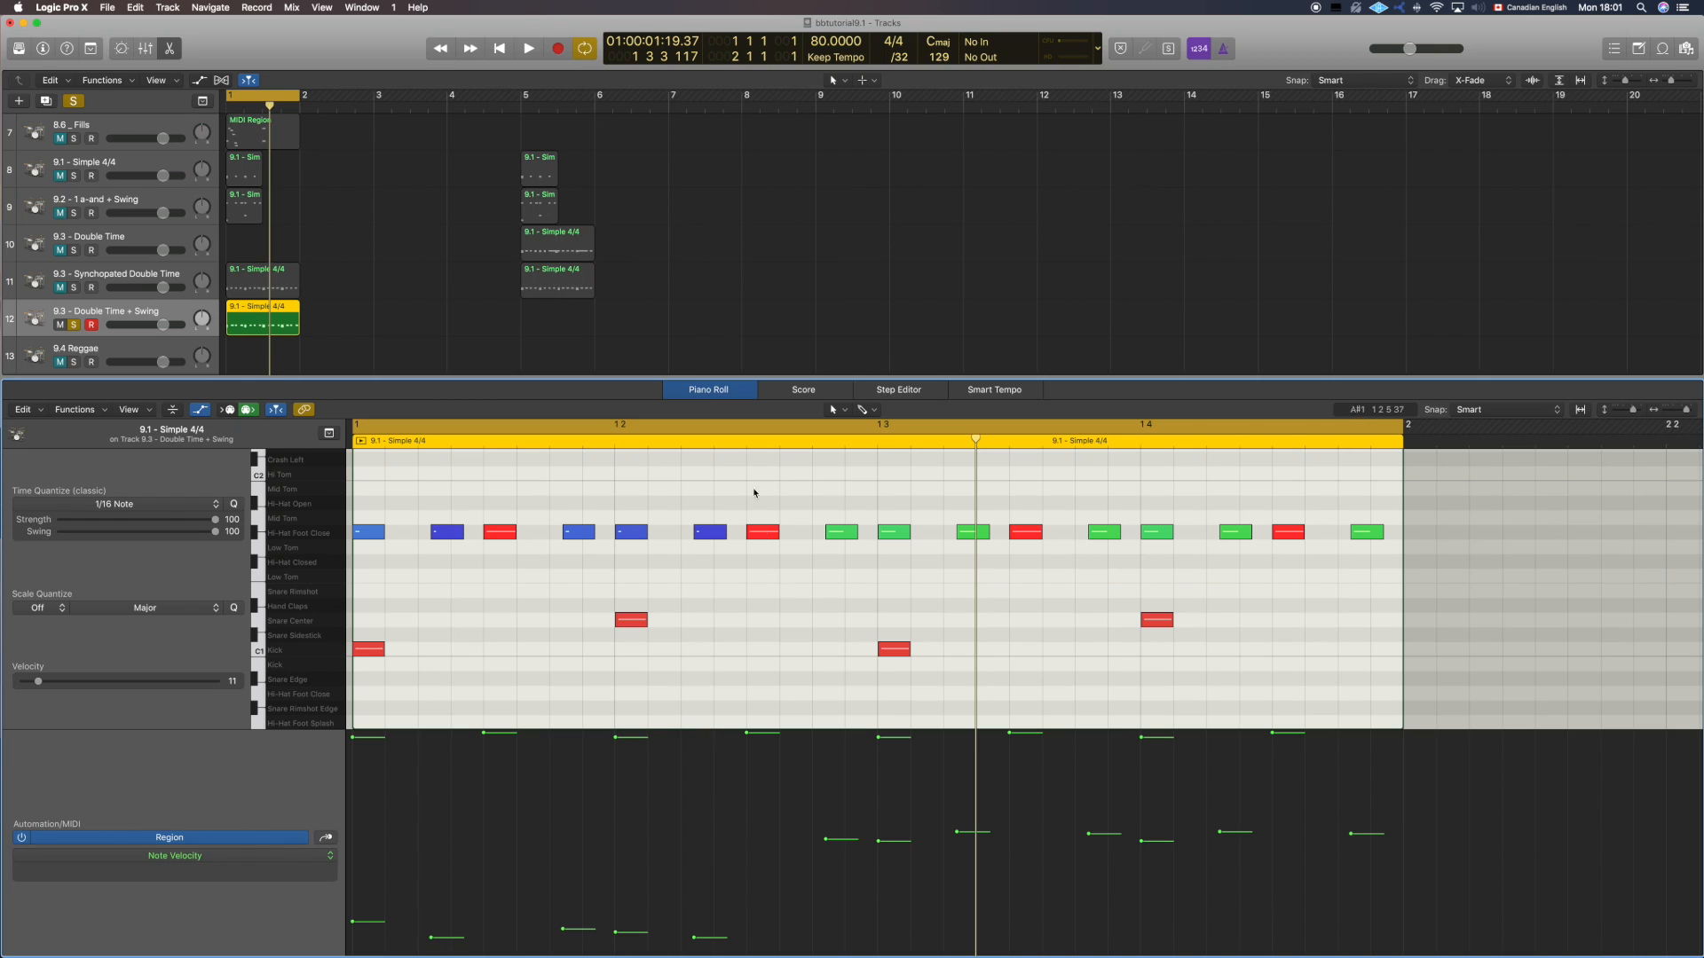
click(500, 533)
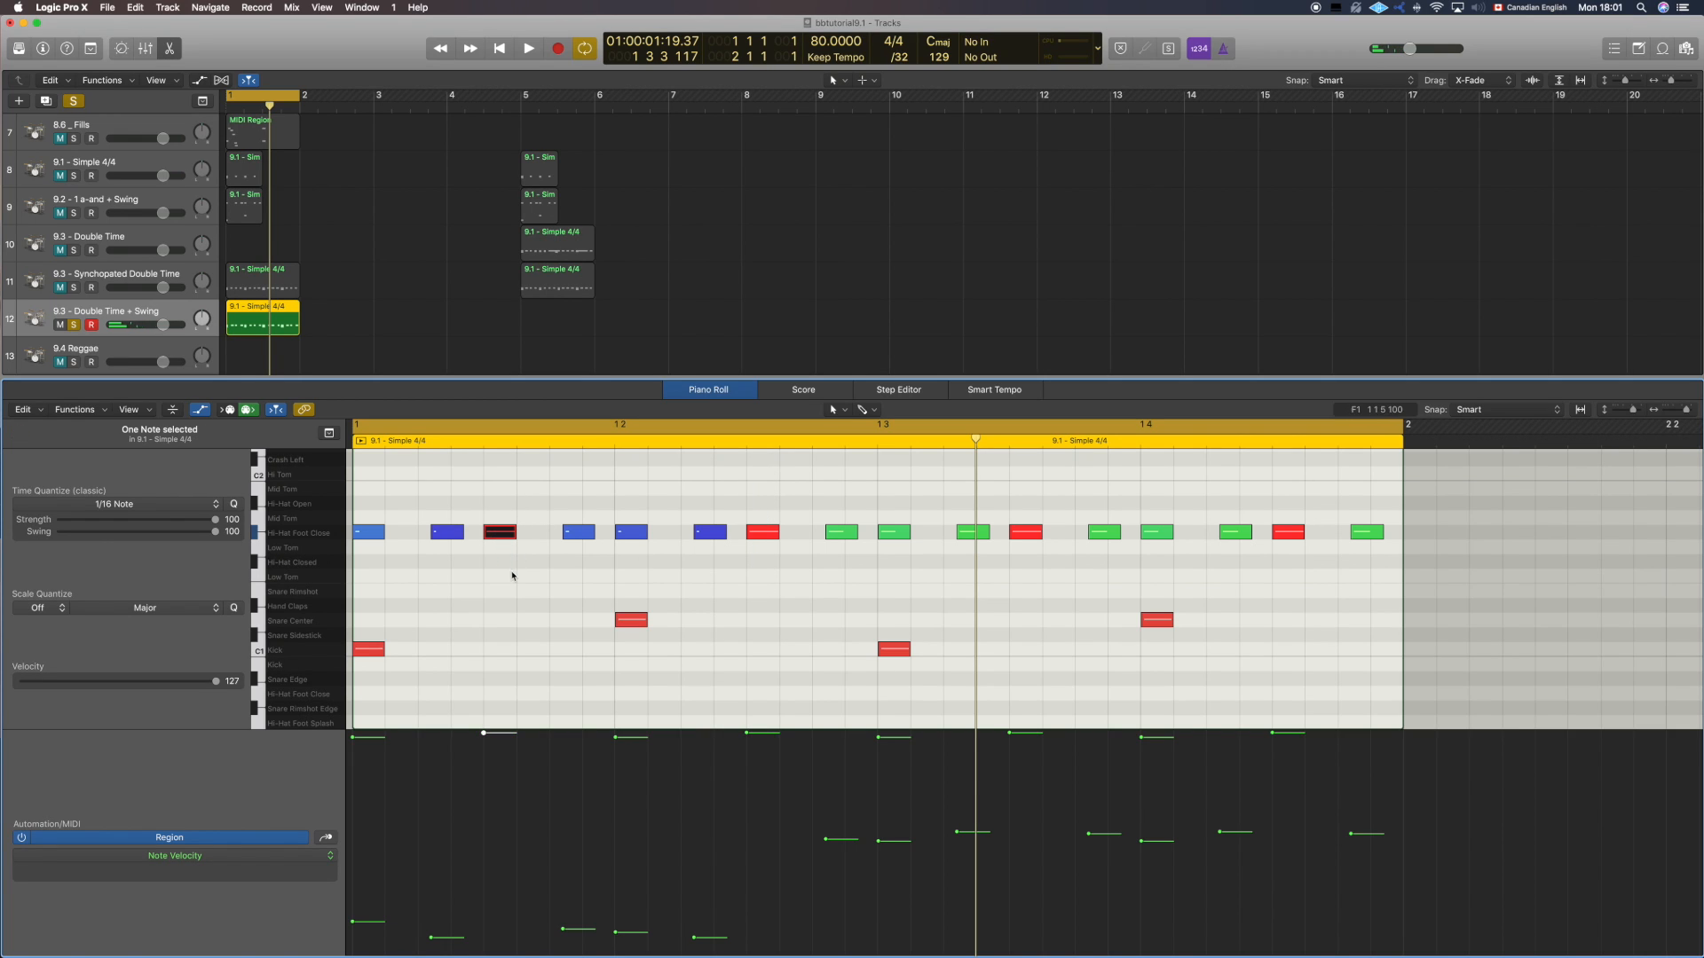
click(501, 488)
key(space)
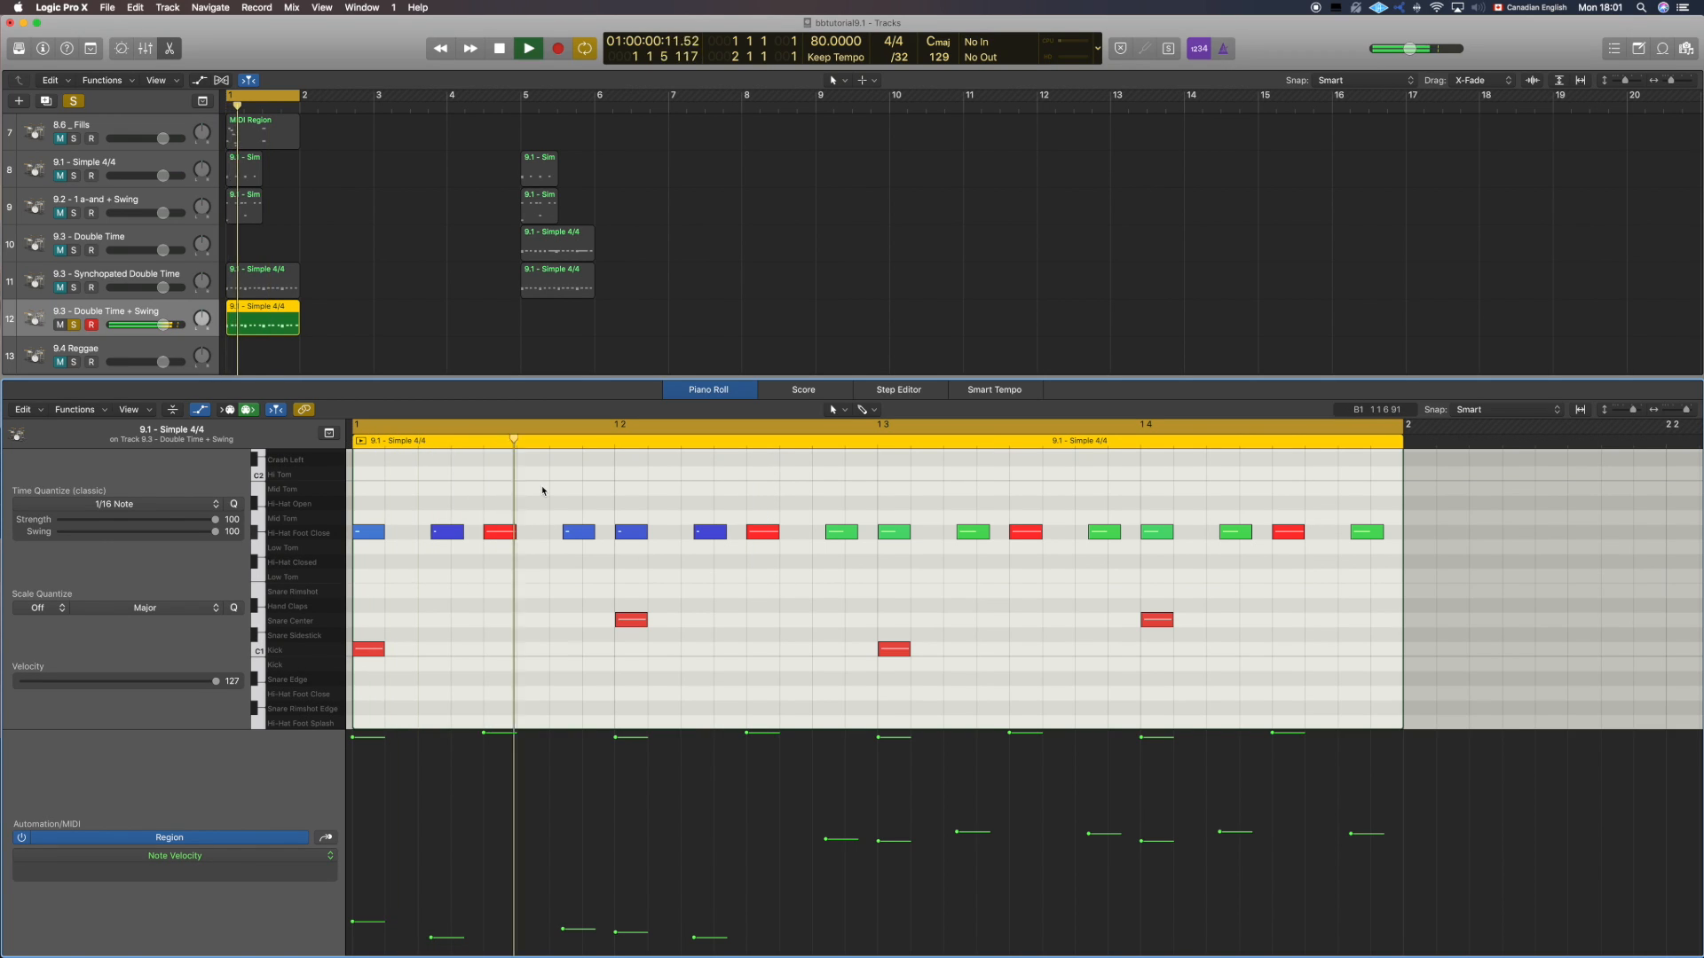
key(space)
Step: Lower the velocities of the seven remaining unaccented hi-hats, from the end of beat 2 through beat 4, and play back the bar
drag(846, 504, 999, 562)
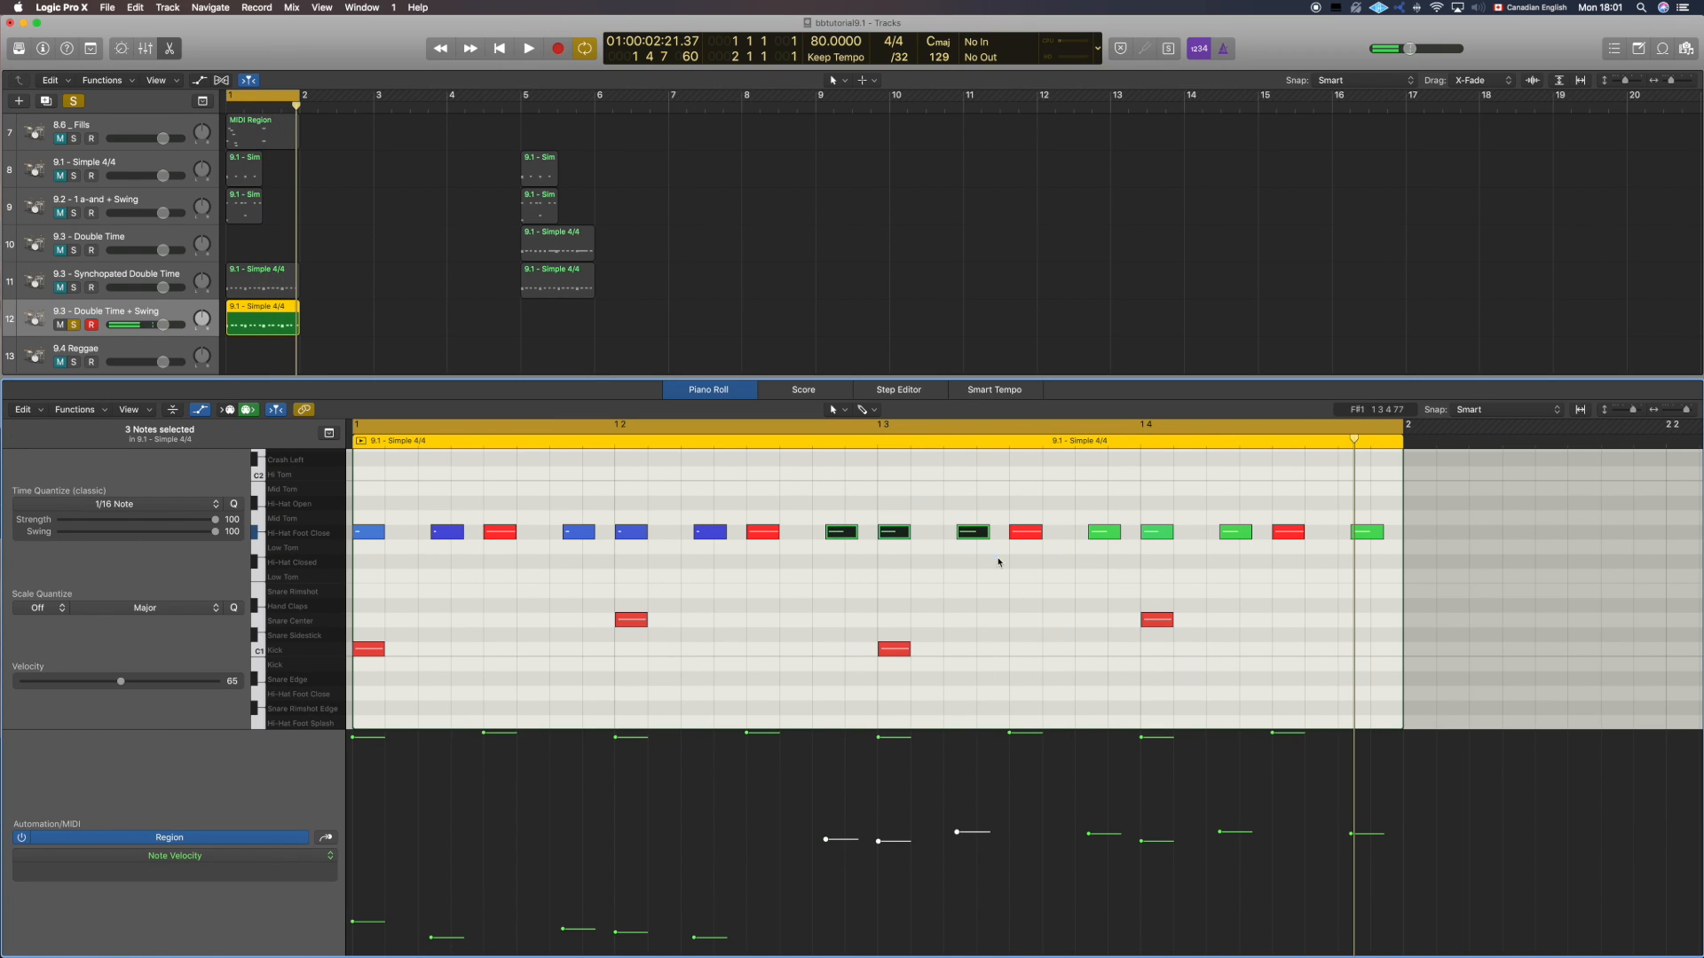
drag(1088, 502, 1261, 573)
drag(1350, 491, 1395, 566)
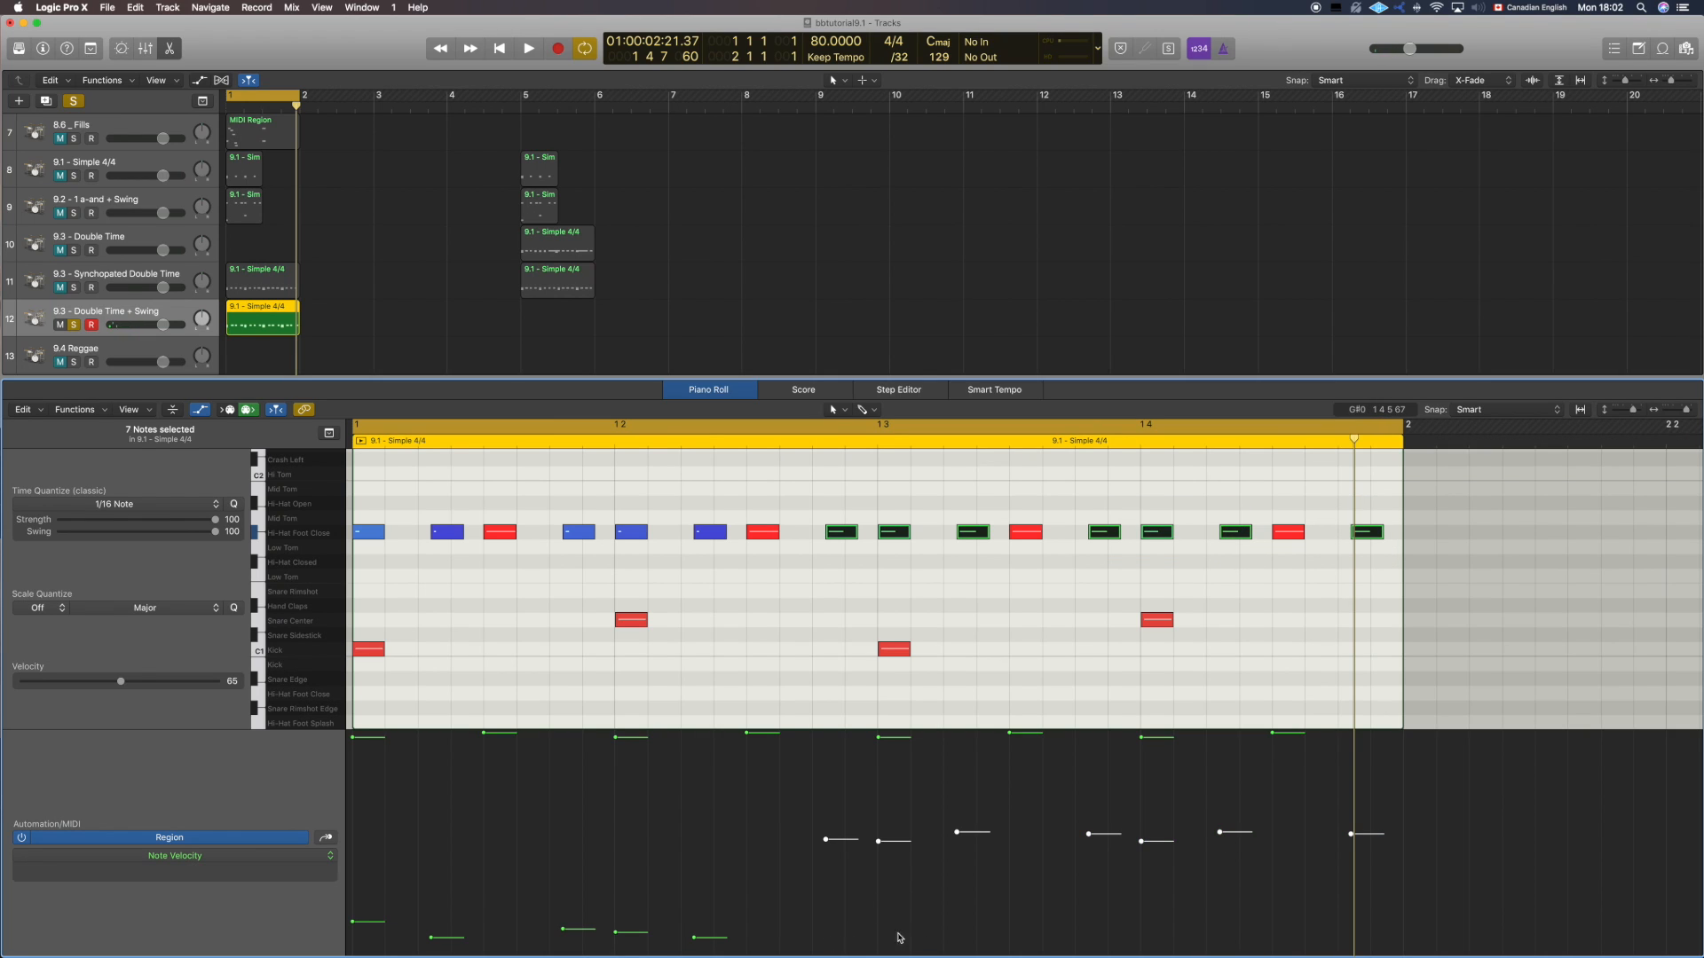
drag(824, 941, 1406, 935)
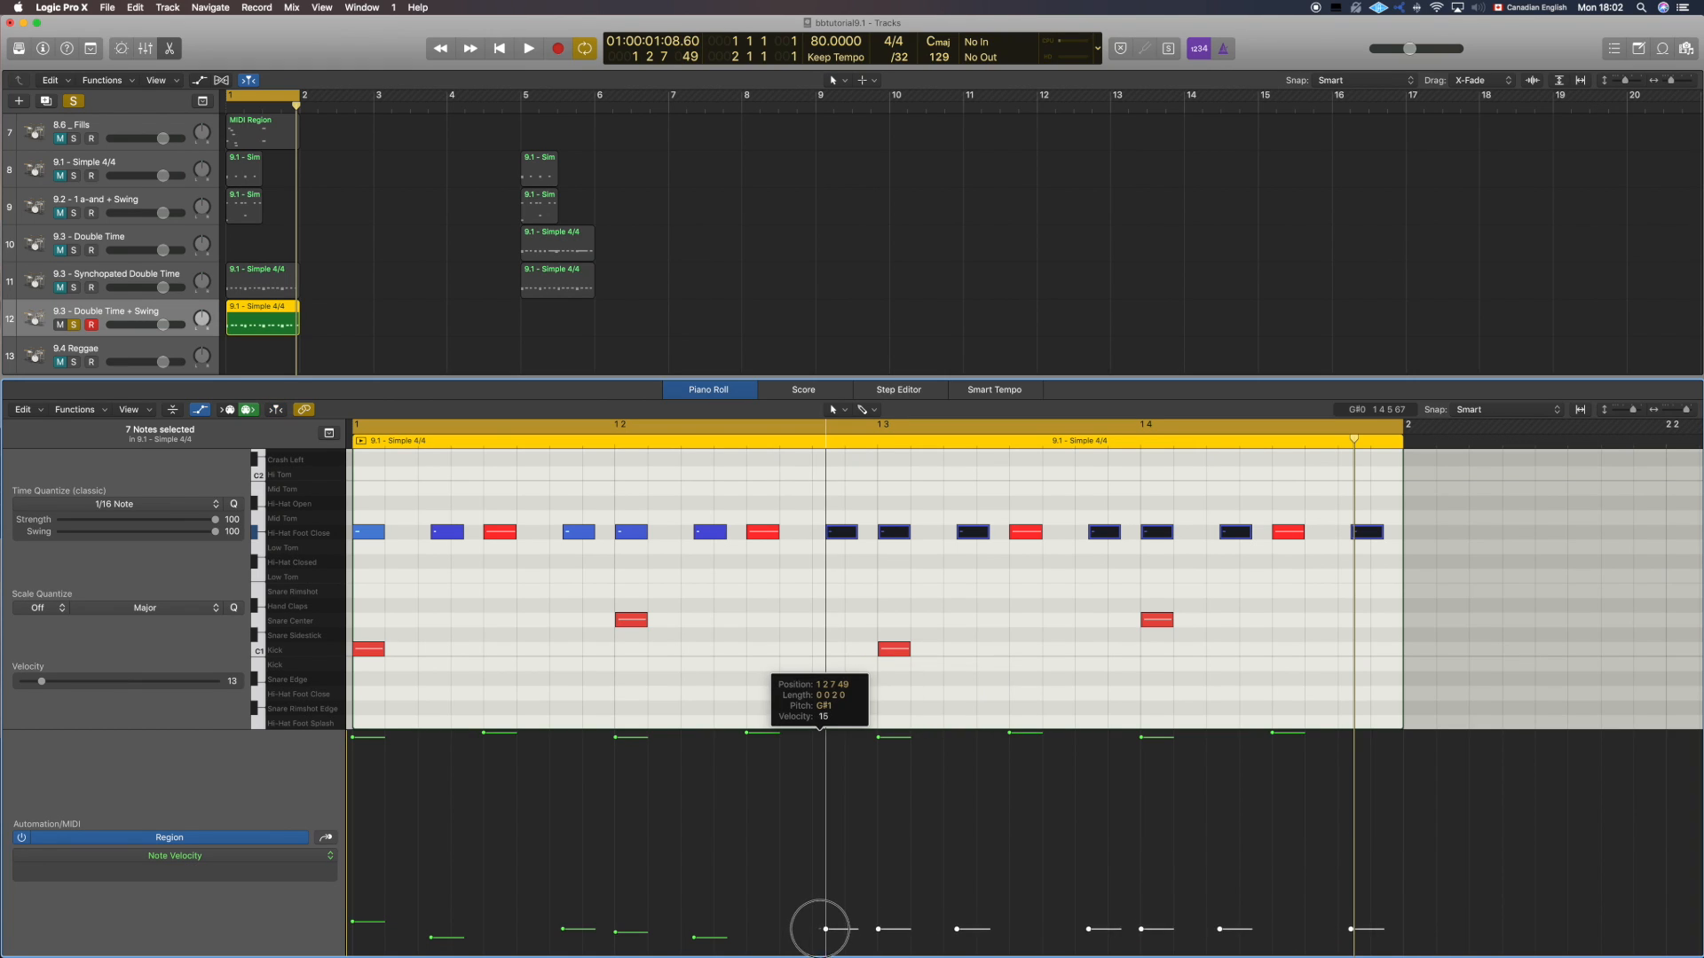
click(838, 587)
drag(971, 925, 830, 914)
key(space)
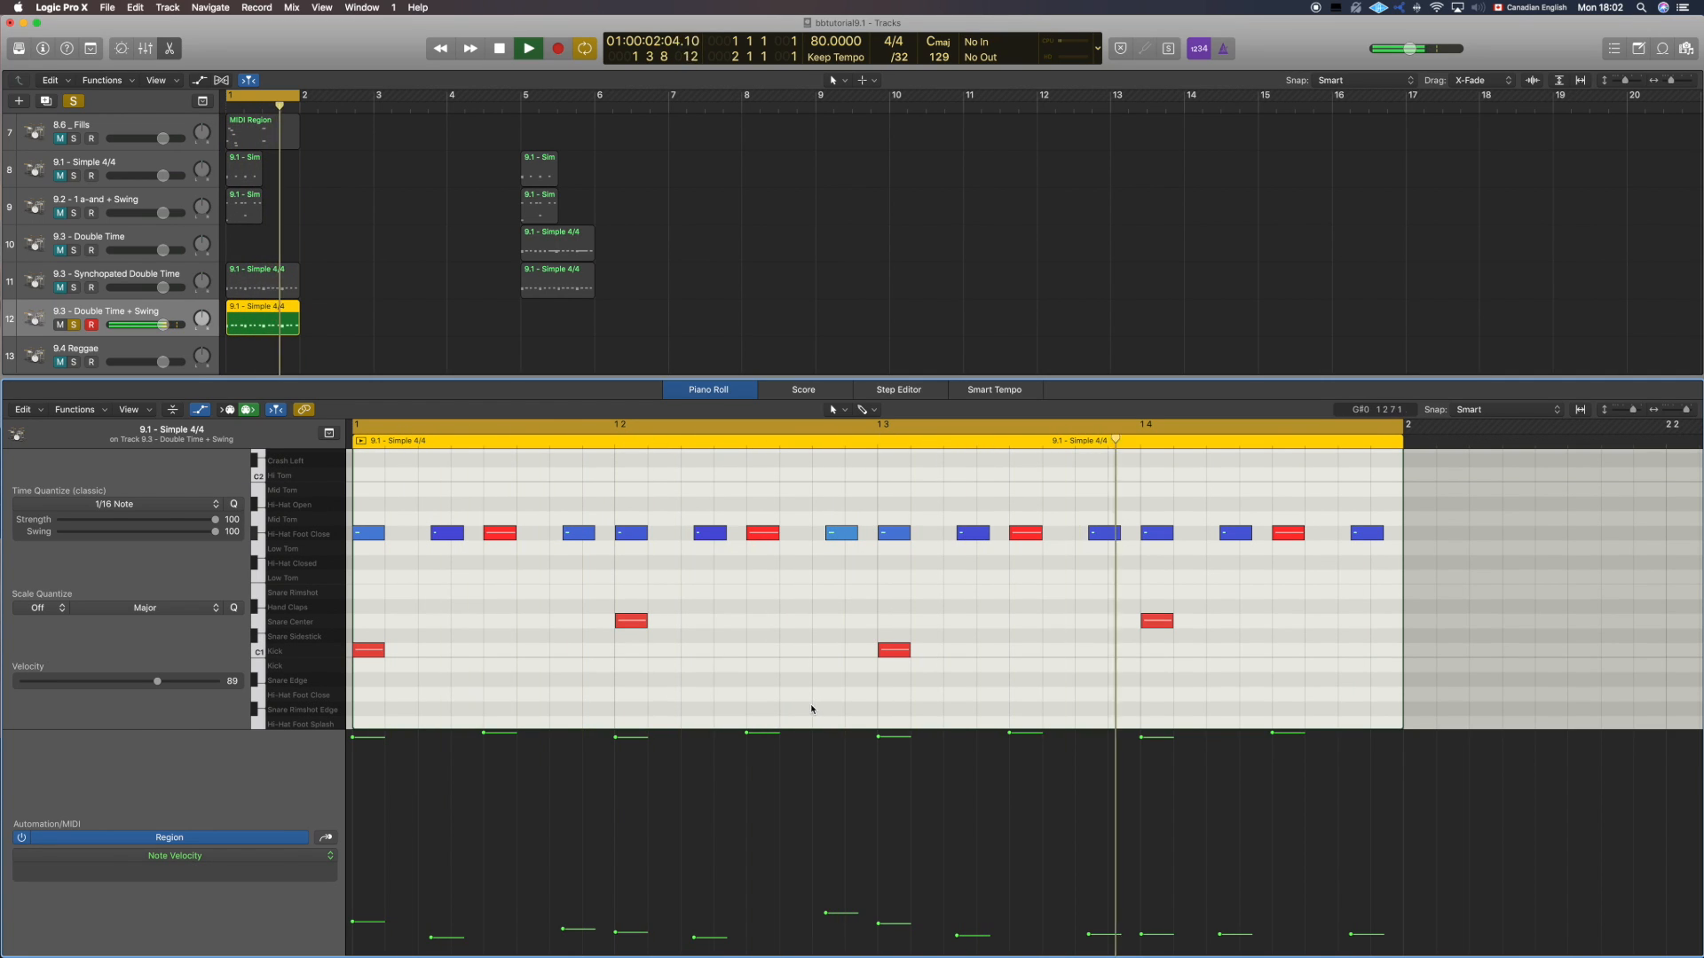
key(space)
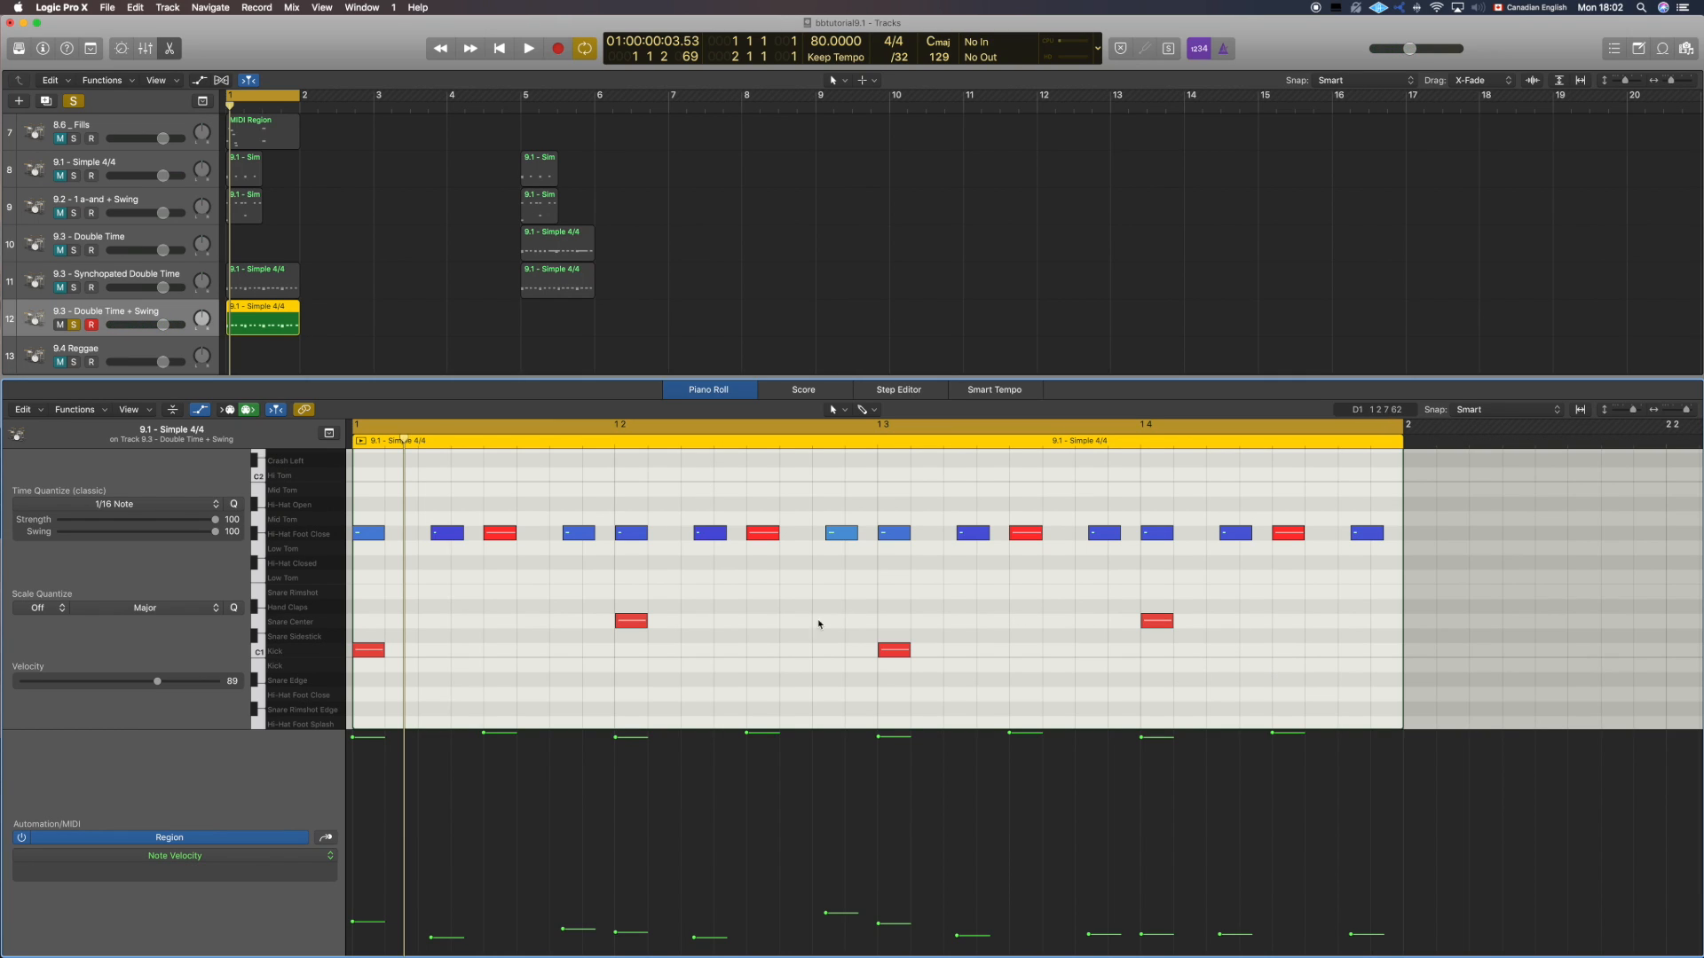
Step: Move the Snare Center hits on beats 2 and 4 up to Hand Claps
drag(595, 601, 1168, 623)
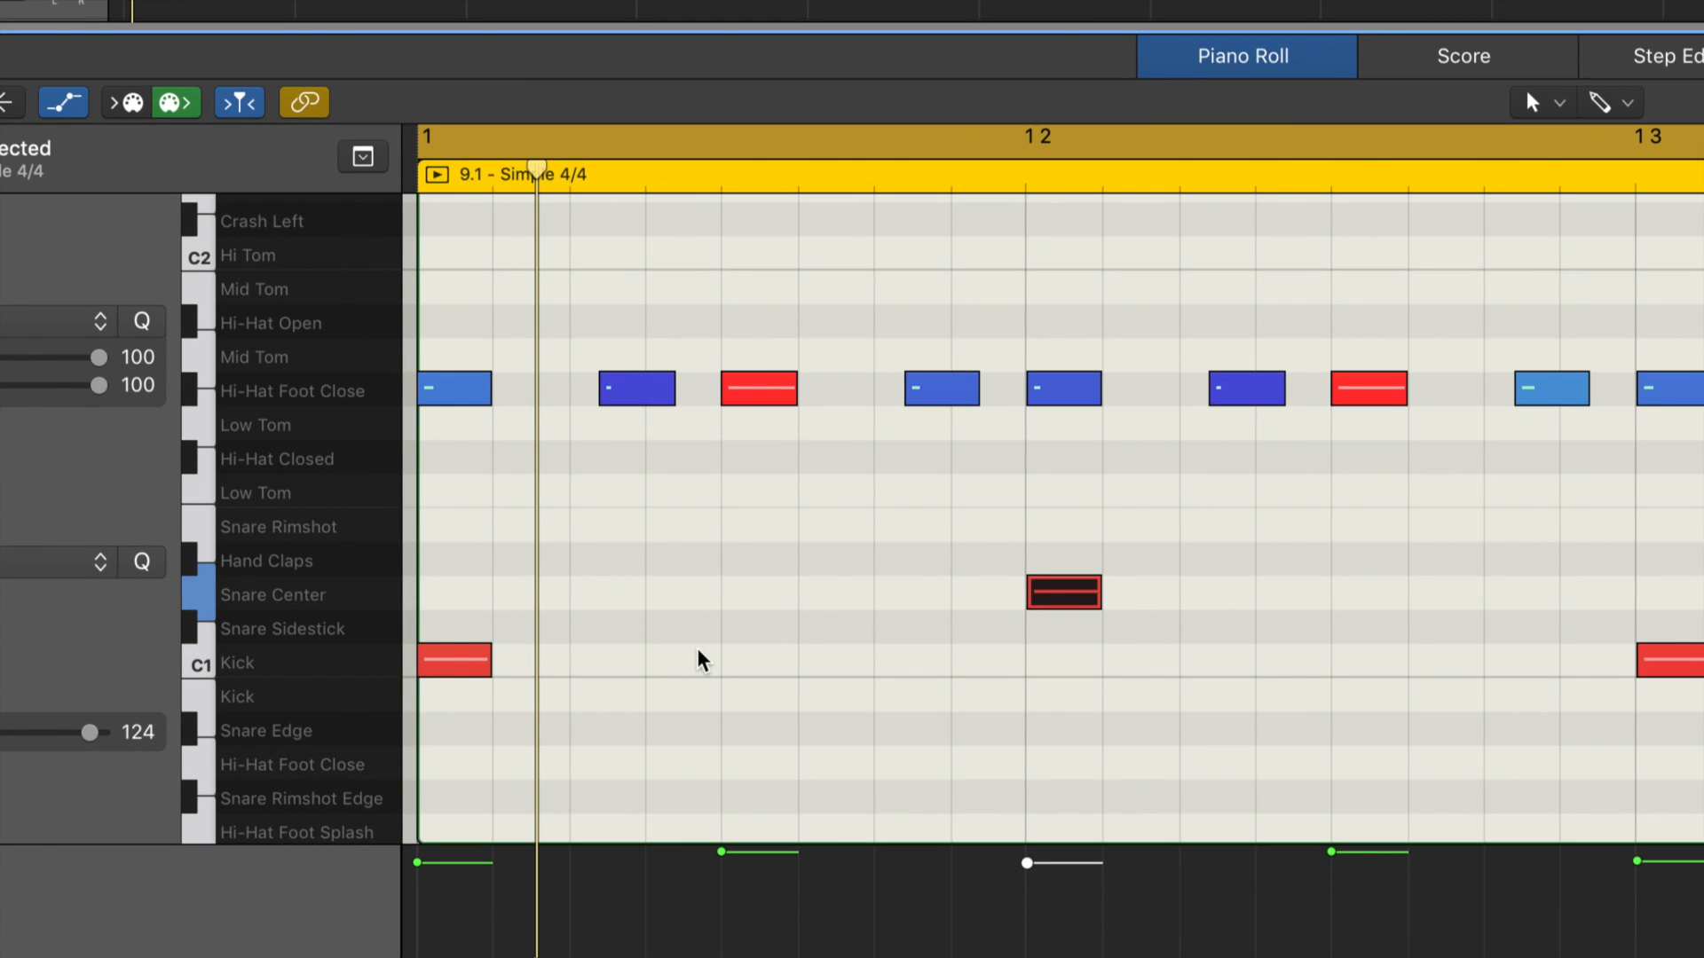
scroll(323, 627, up, 3)
scroll(323, 627, down, 6)
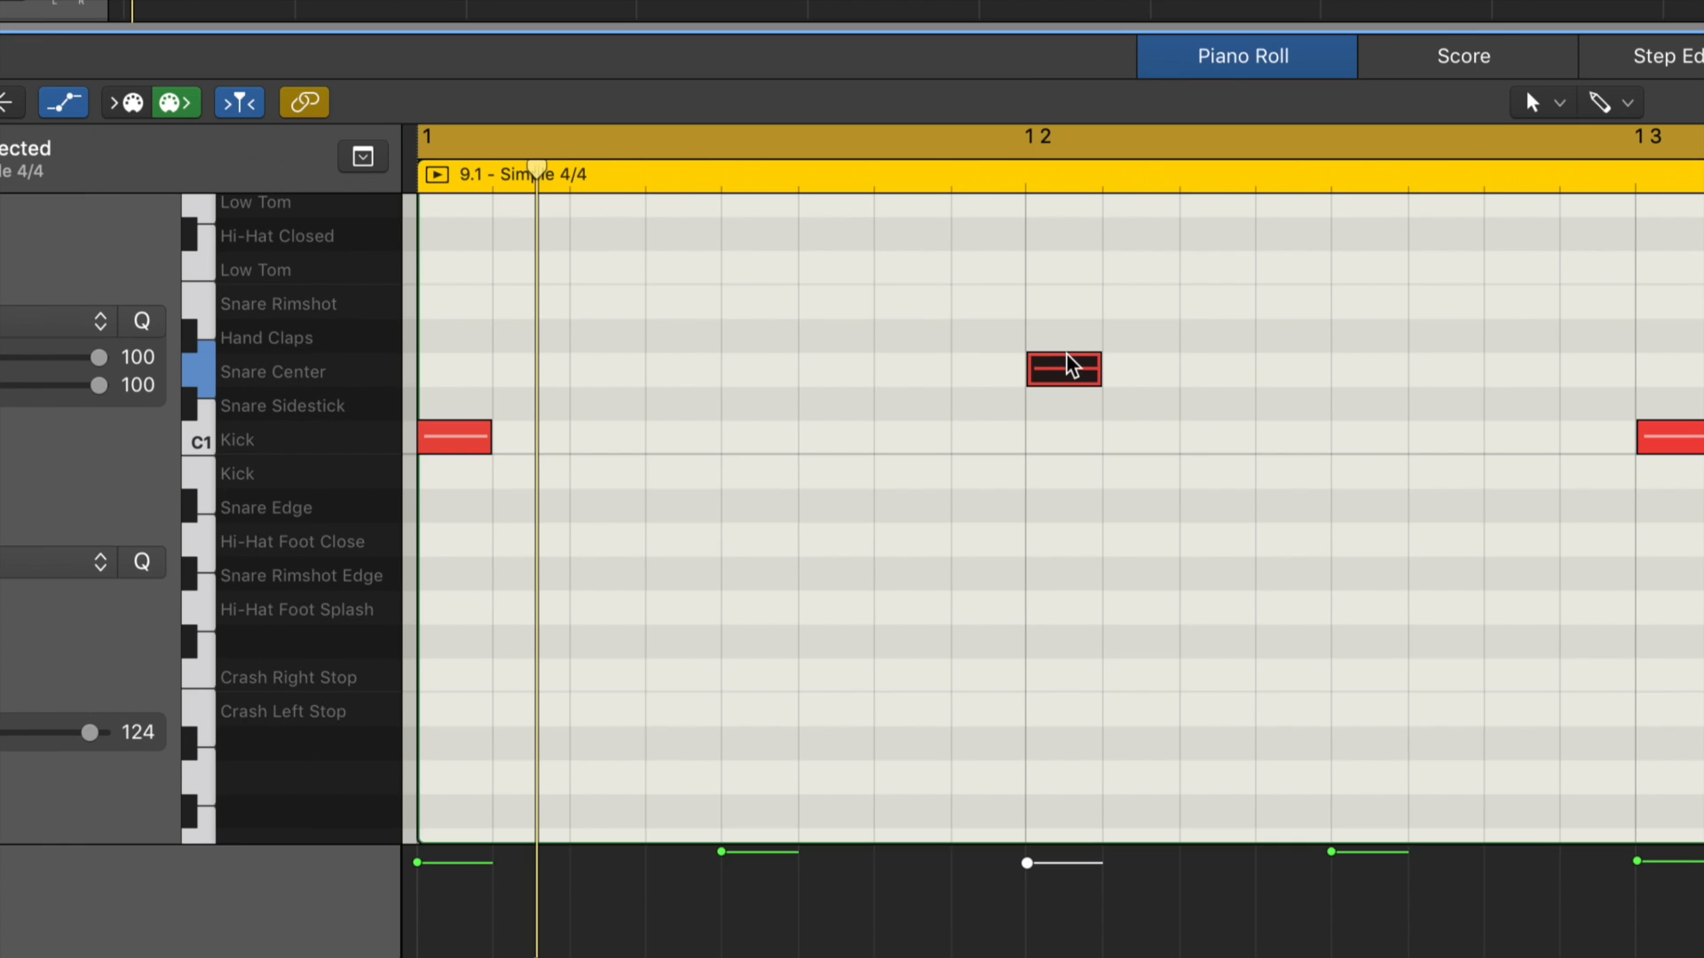
drag(1068, 356, 1066, 340)
scroll(1192, 324, up, 4)
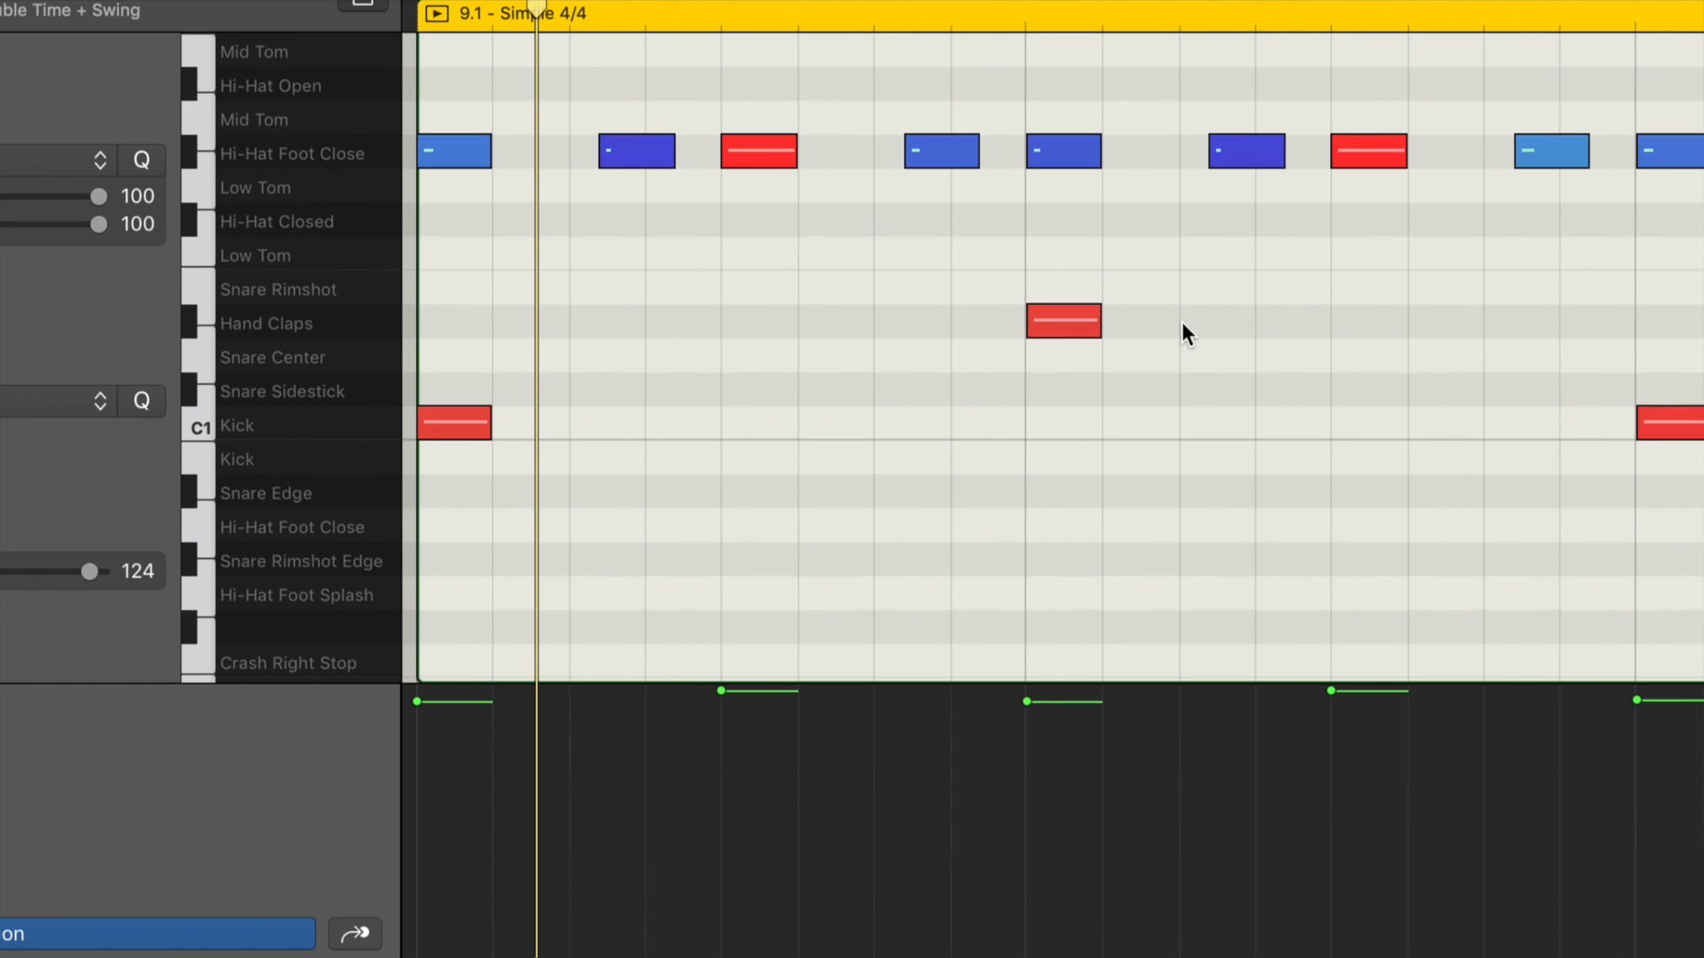
Step: Copy the beat 2 hand clap to position 1 1 8 61, set the copy's velocity to 70 and play it back
click(1058, 318)
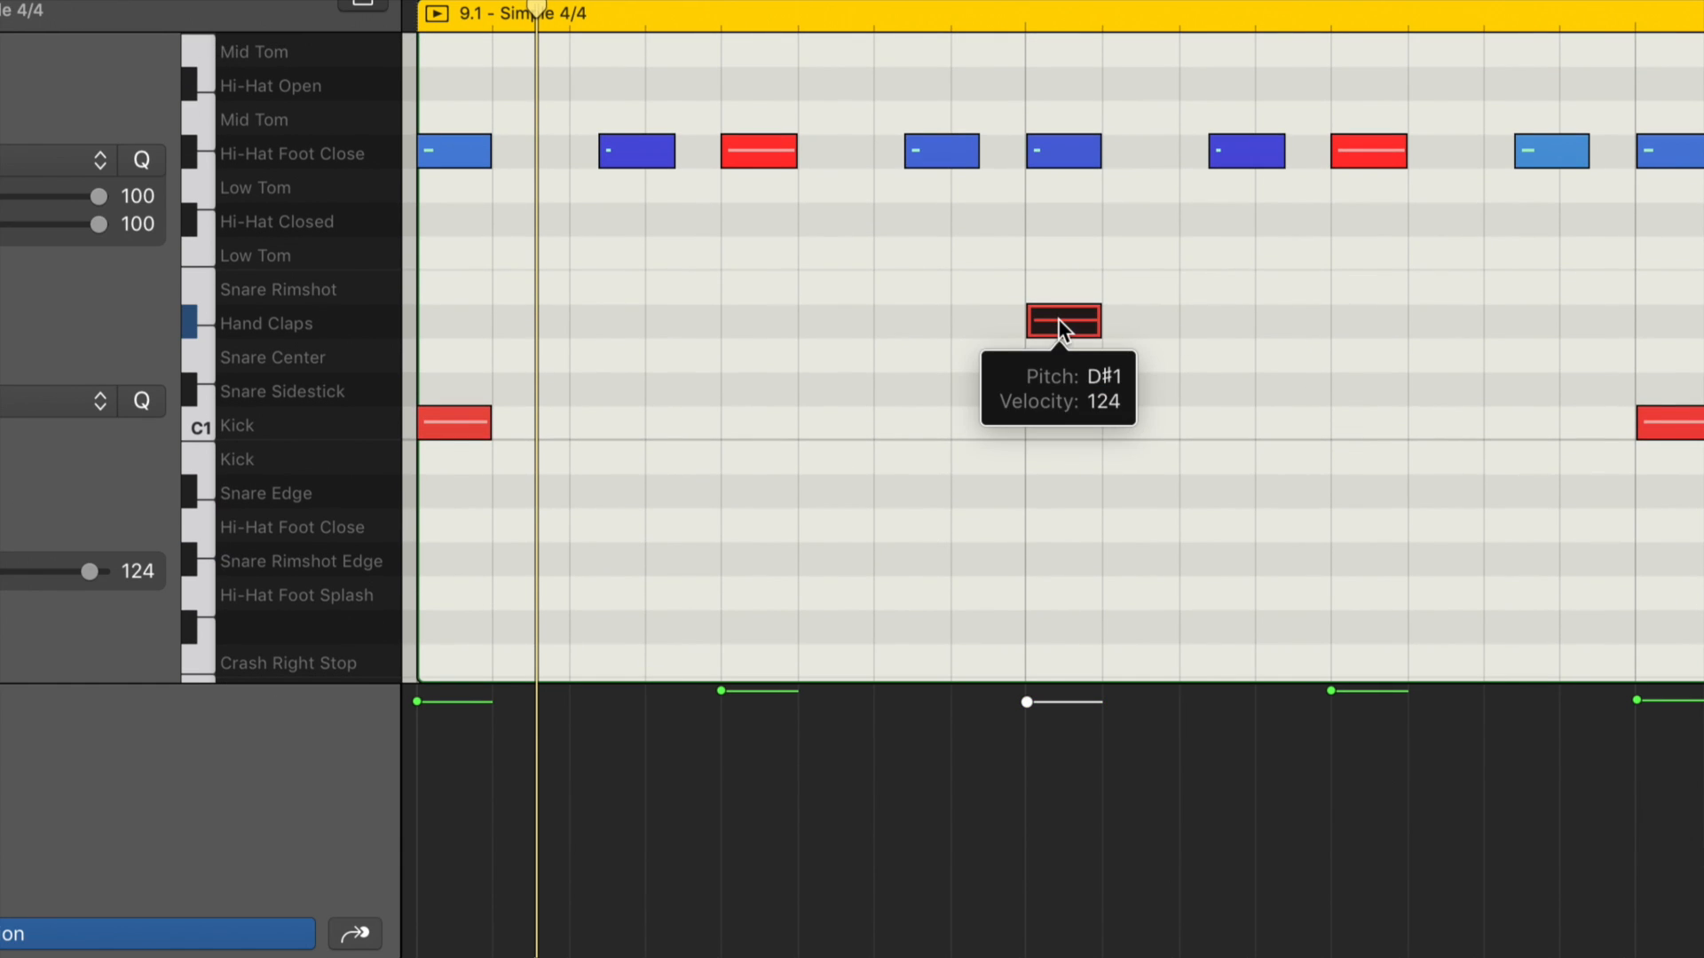
drag(1057, 321, 1018, 326)
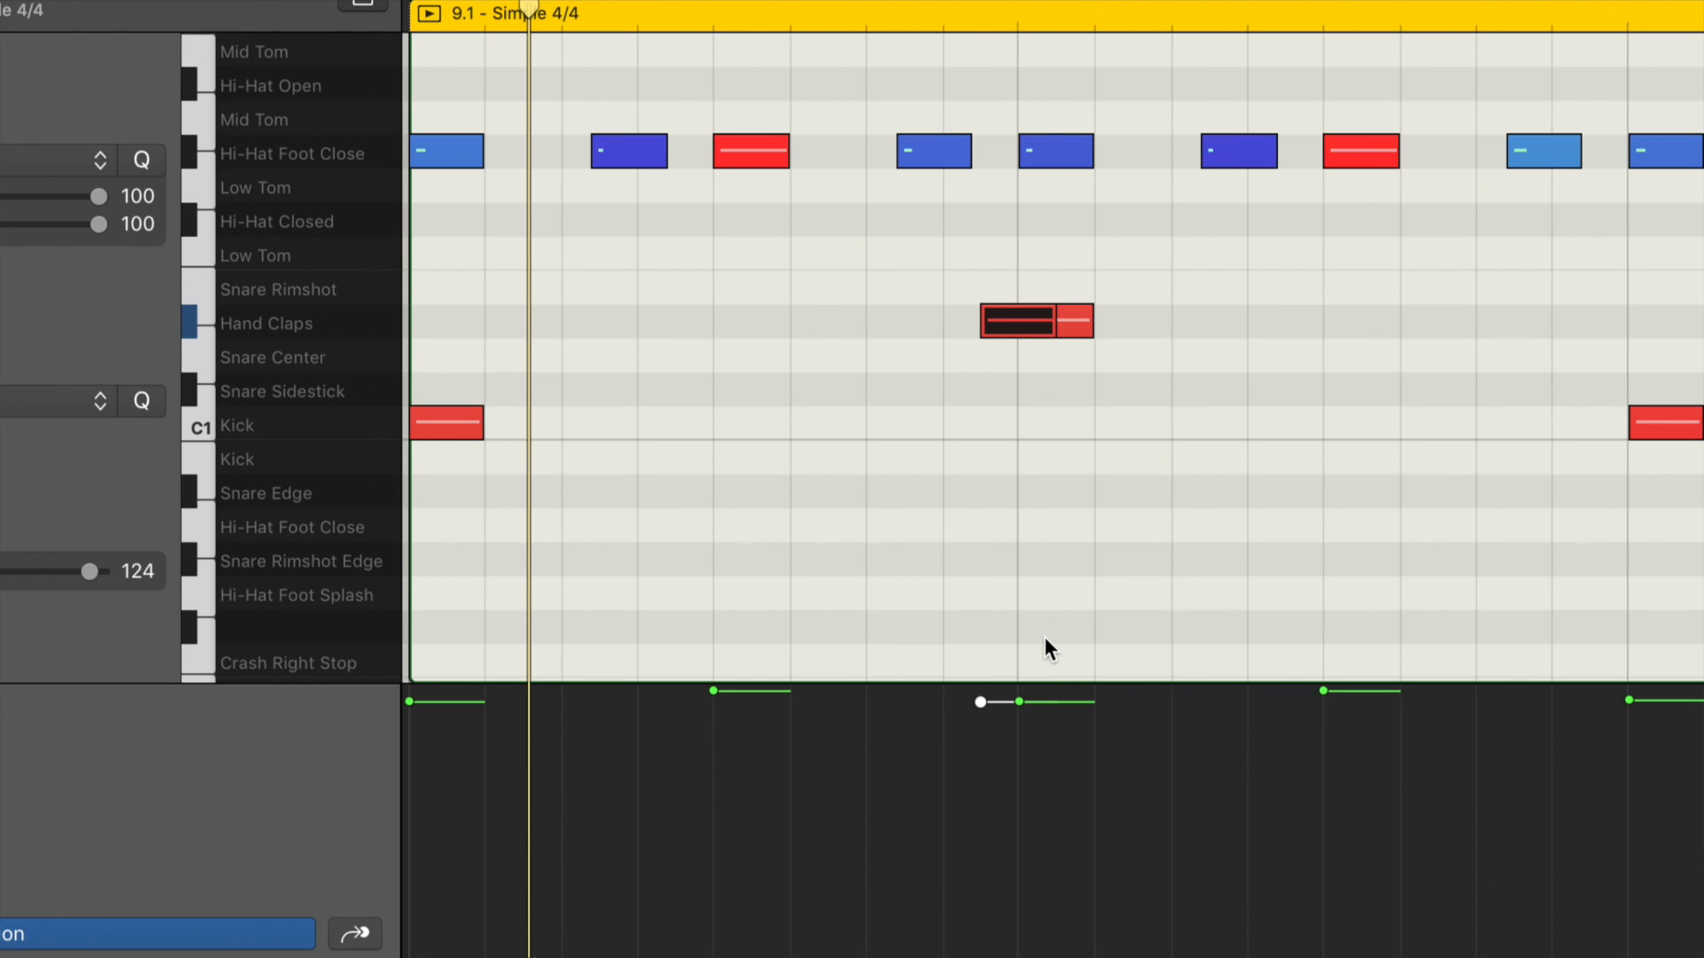
drag(981, 702, 980, 919)
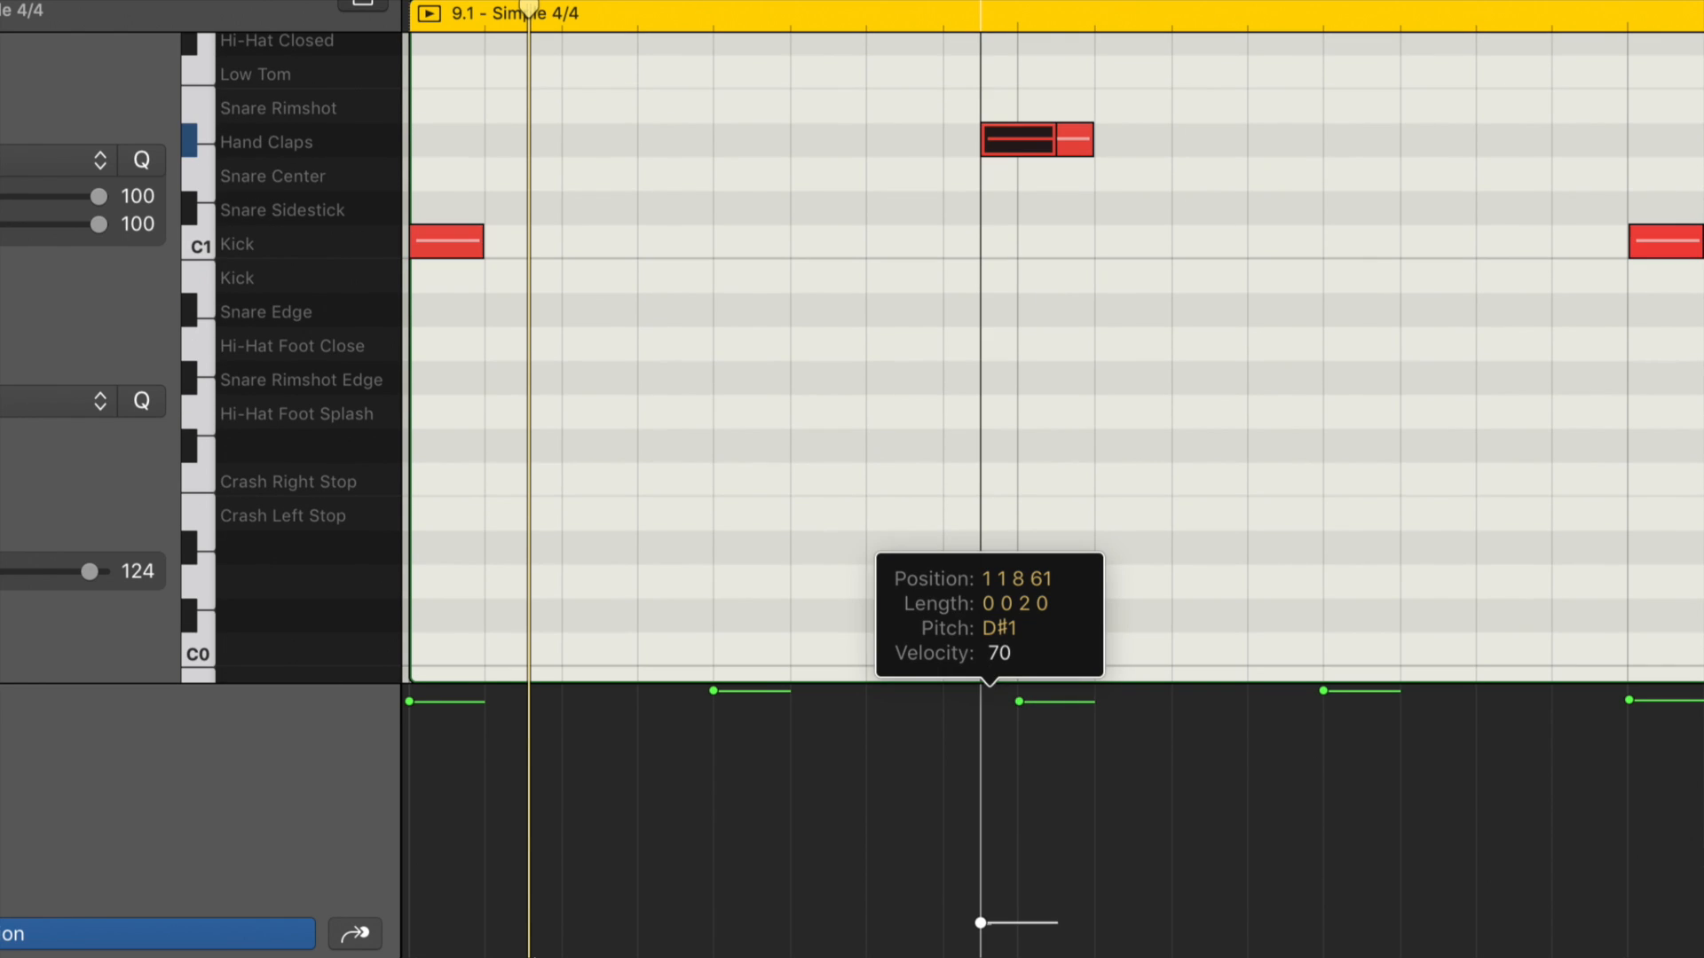
drag(981, 922, 980, 922)
scroll(1028, 445, up, 8)
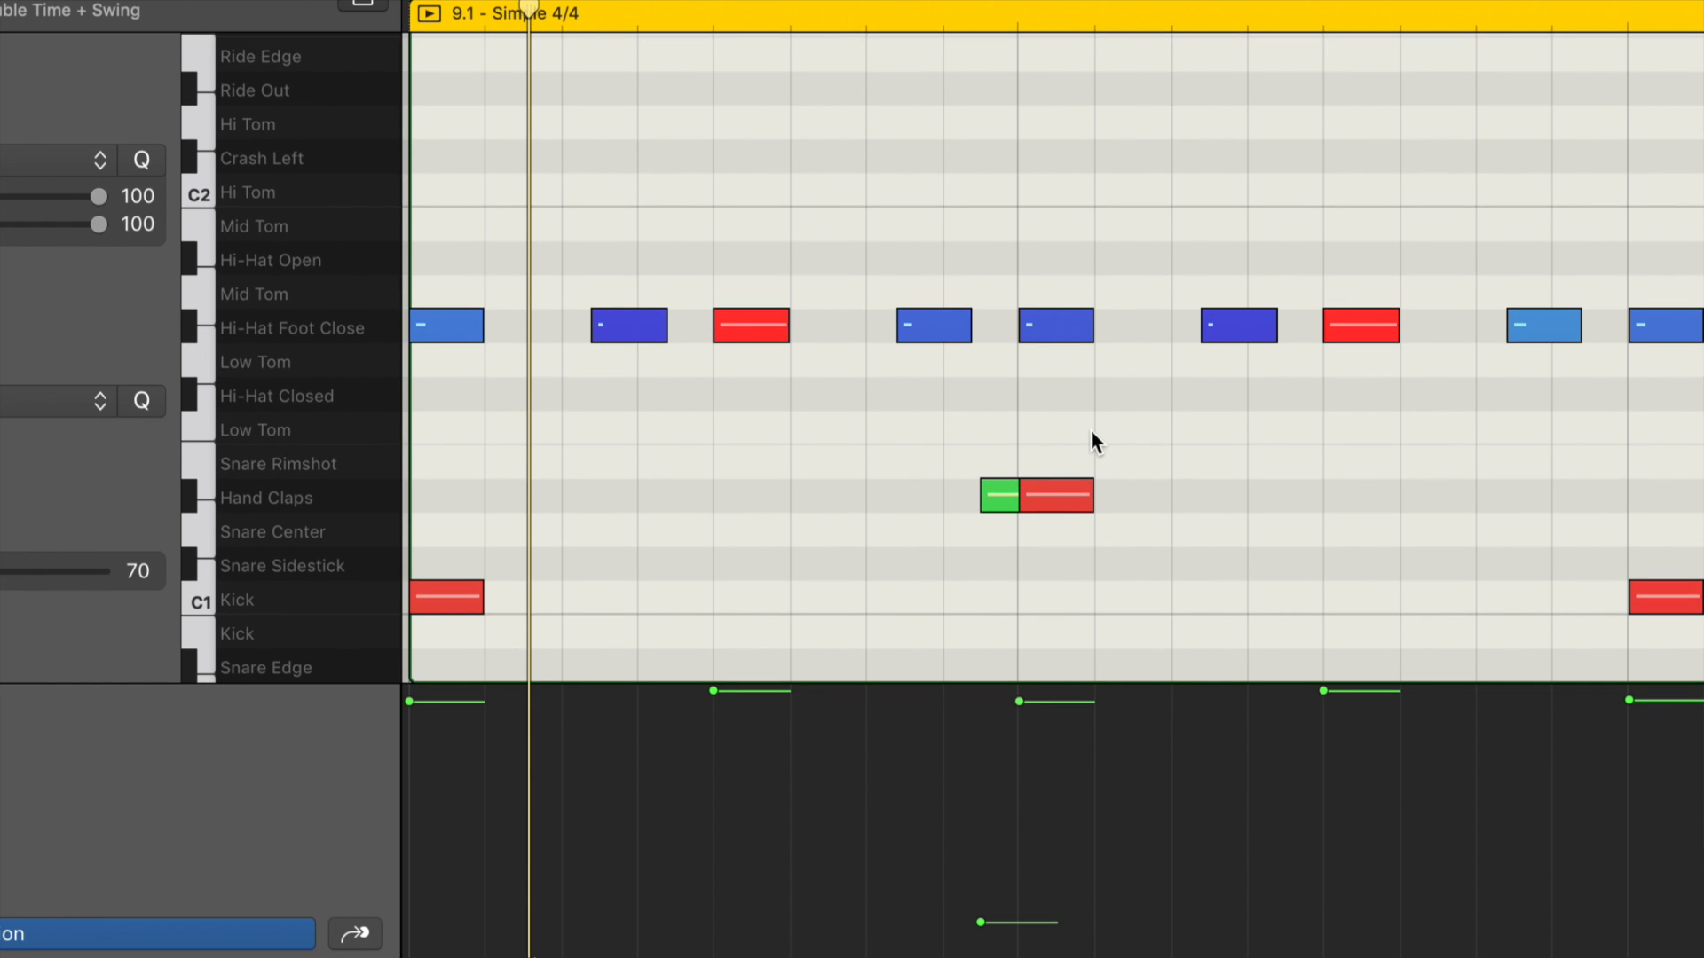
key(space)
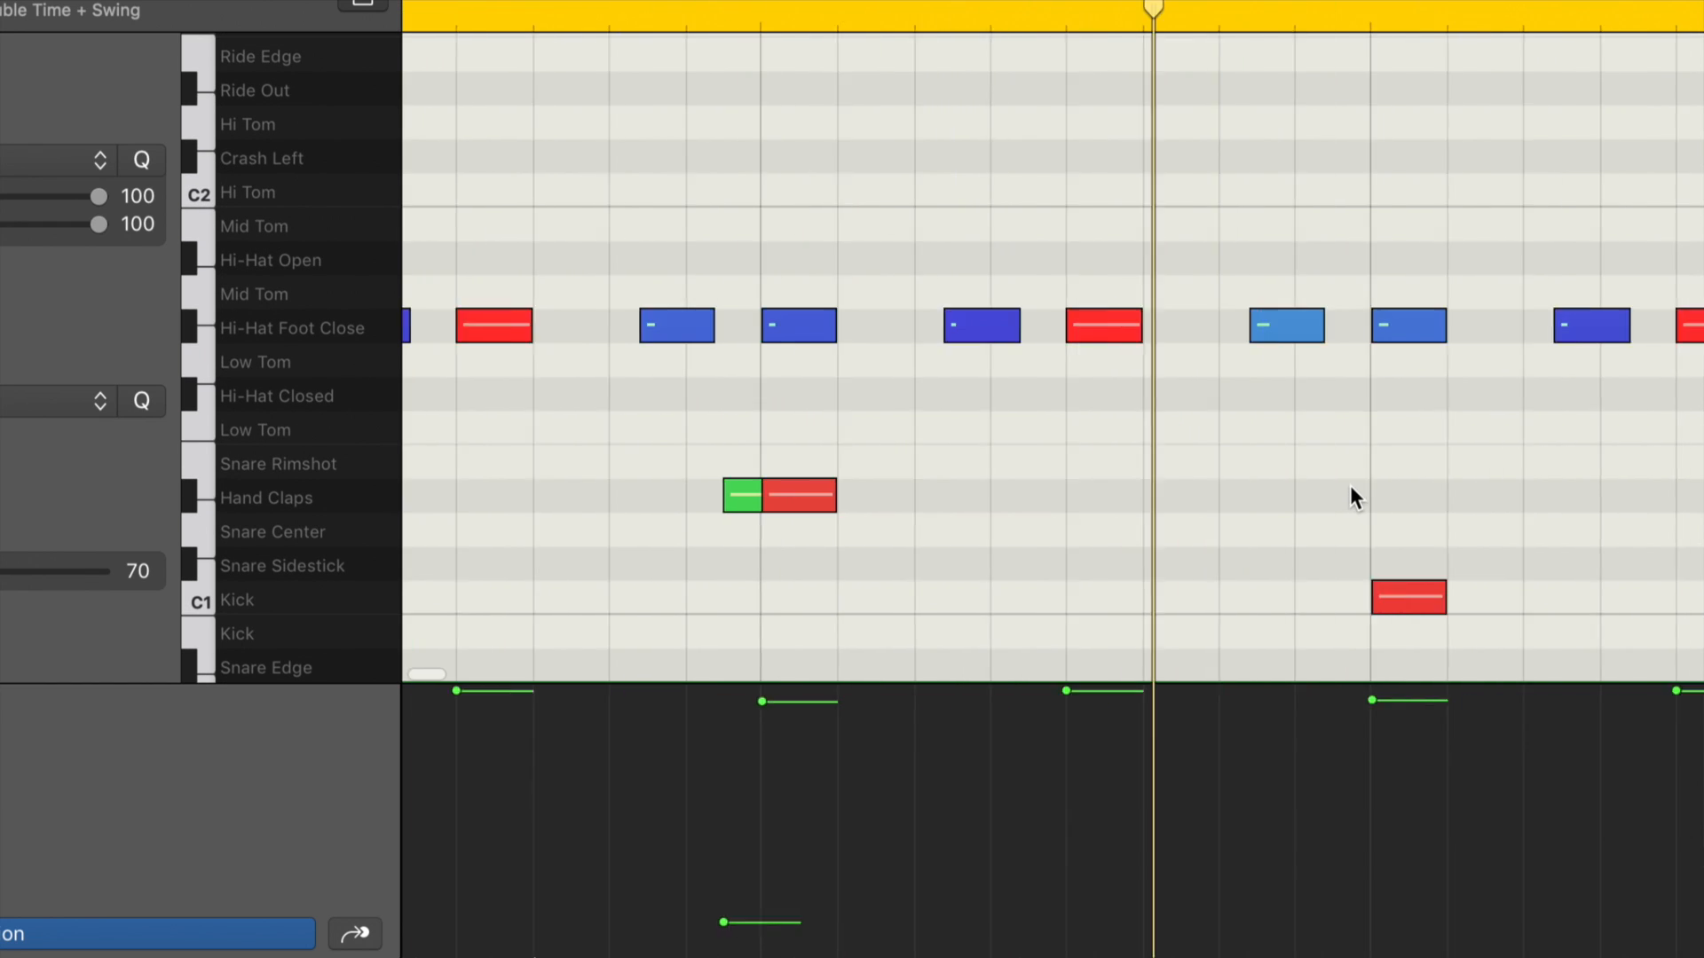
Step: Copy the beat 4 hand clap slightly ahead of the beat, set the copy's velocity to 71 and play back the bar
drag(981, 502, 933, 503)
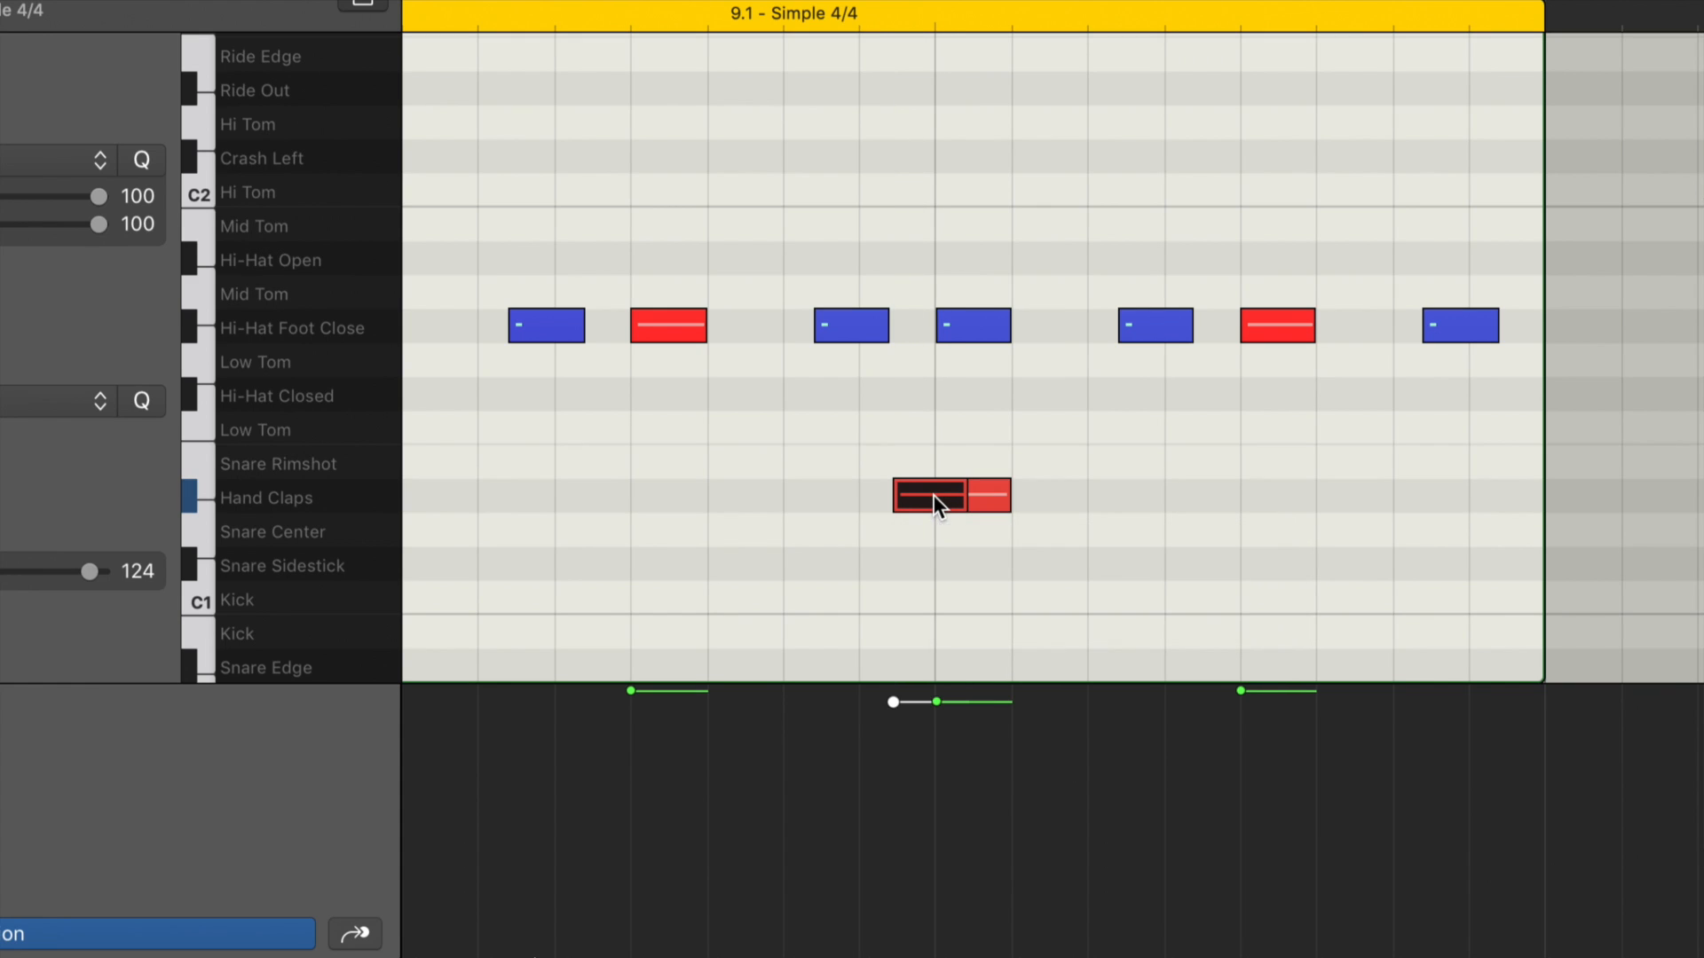
drag(893, 701, 923, 920)
scroll(523, 683, left, 5)
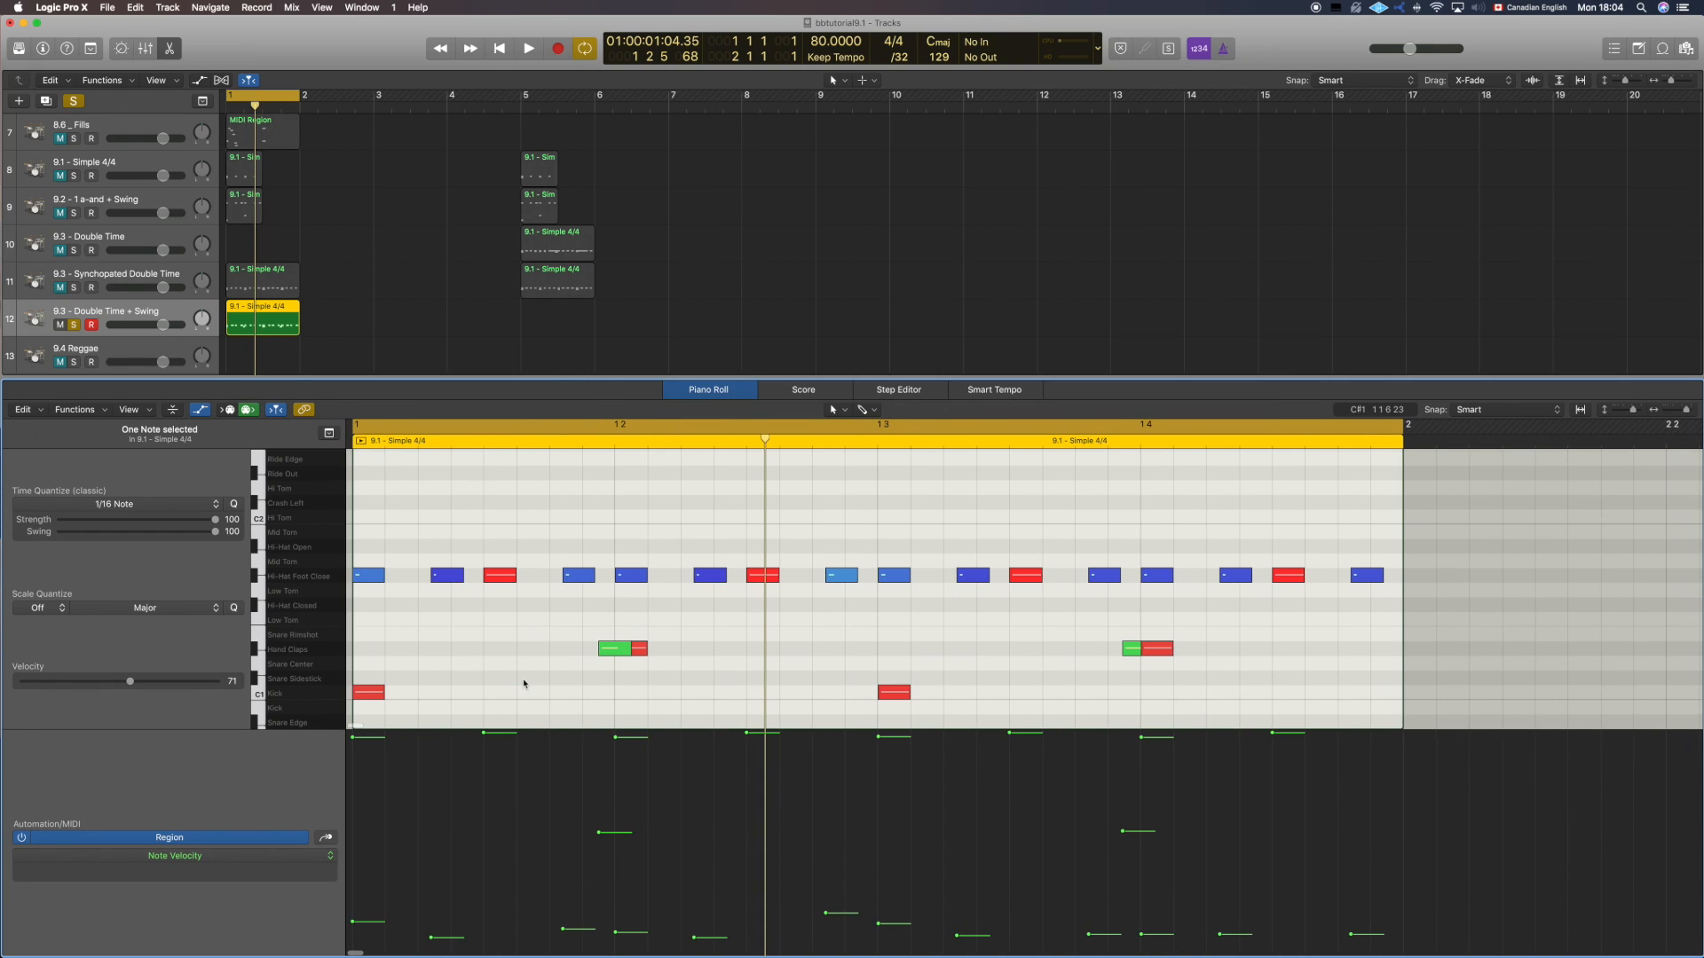
key(space)
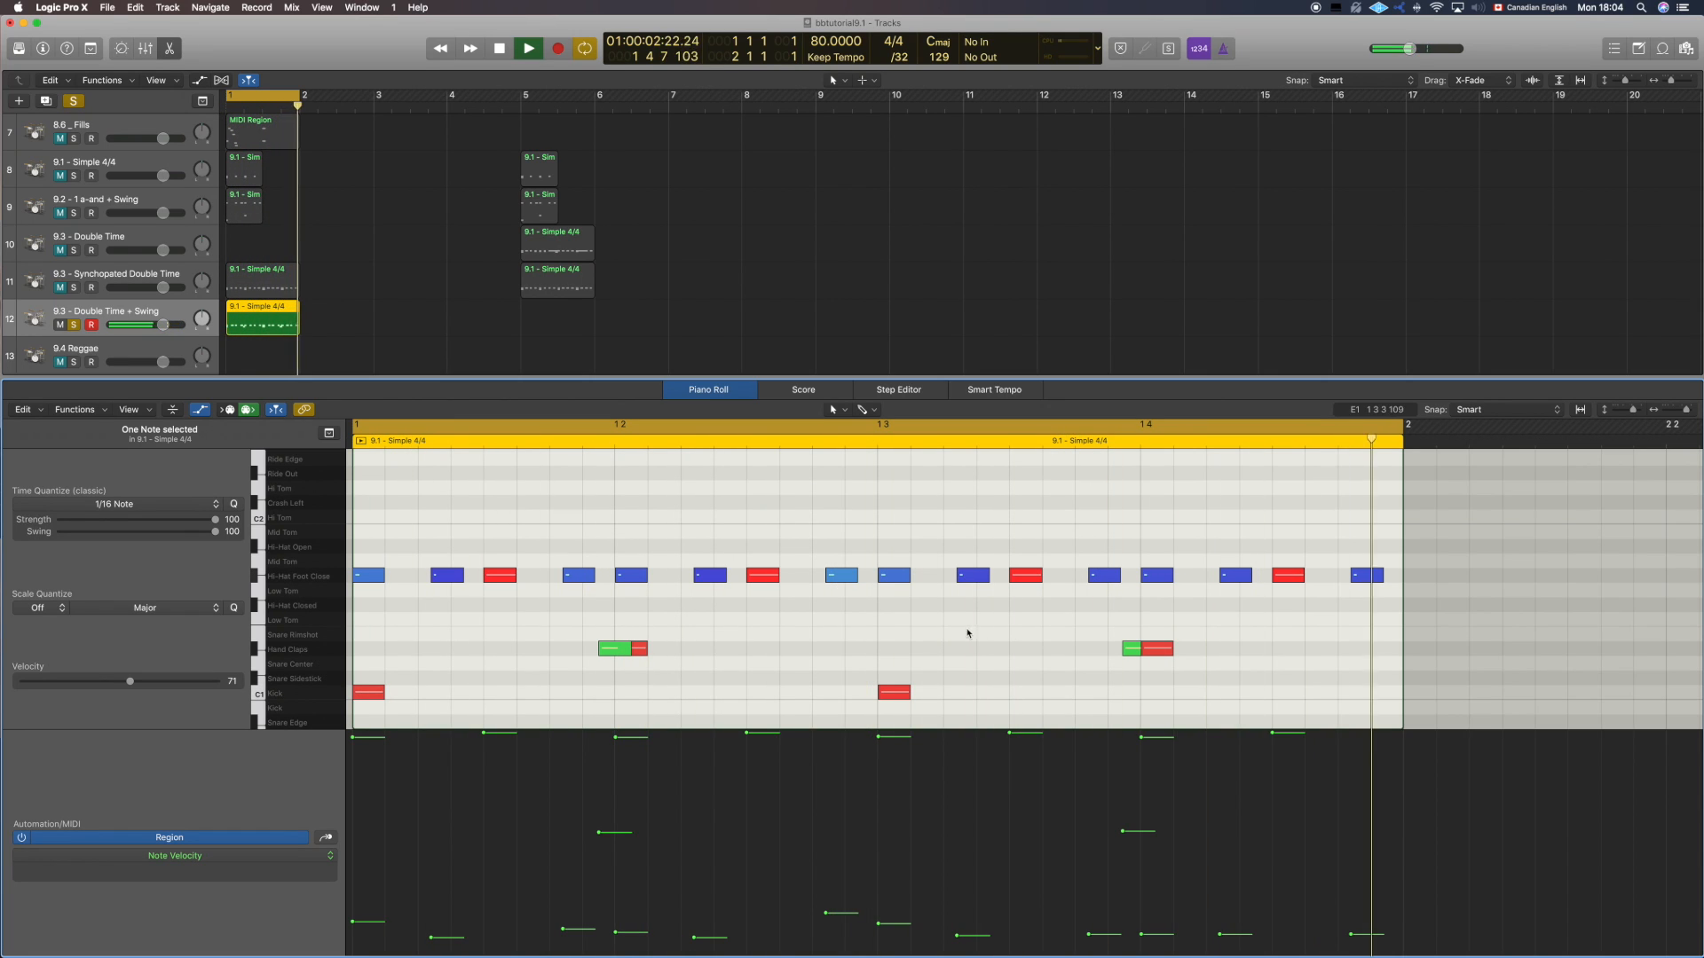
key(space)
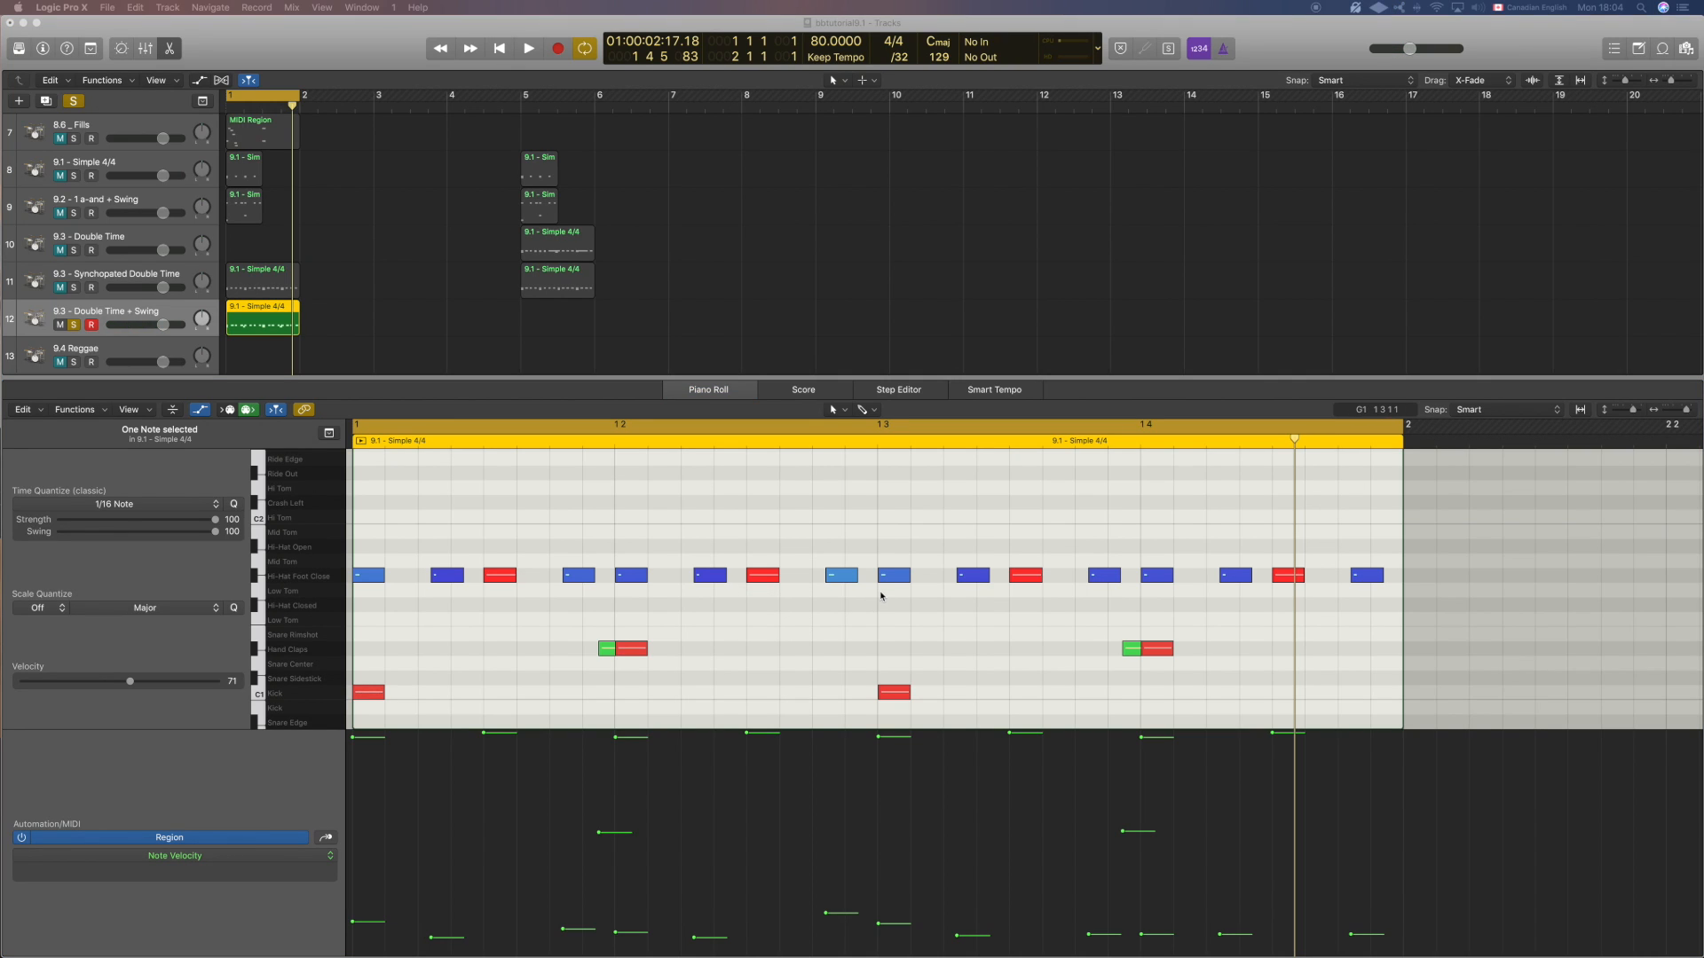
Step: Copy the beat 3 hi-hat note to Hi-Hat Closed (F#1), placing it slightly ahead of beat 3
scroll(874, 595, right, 1)
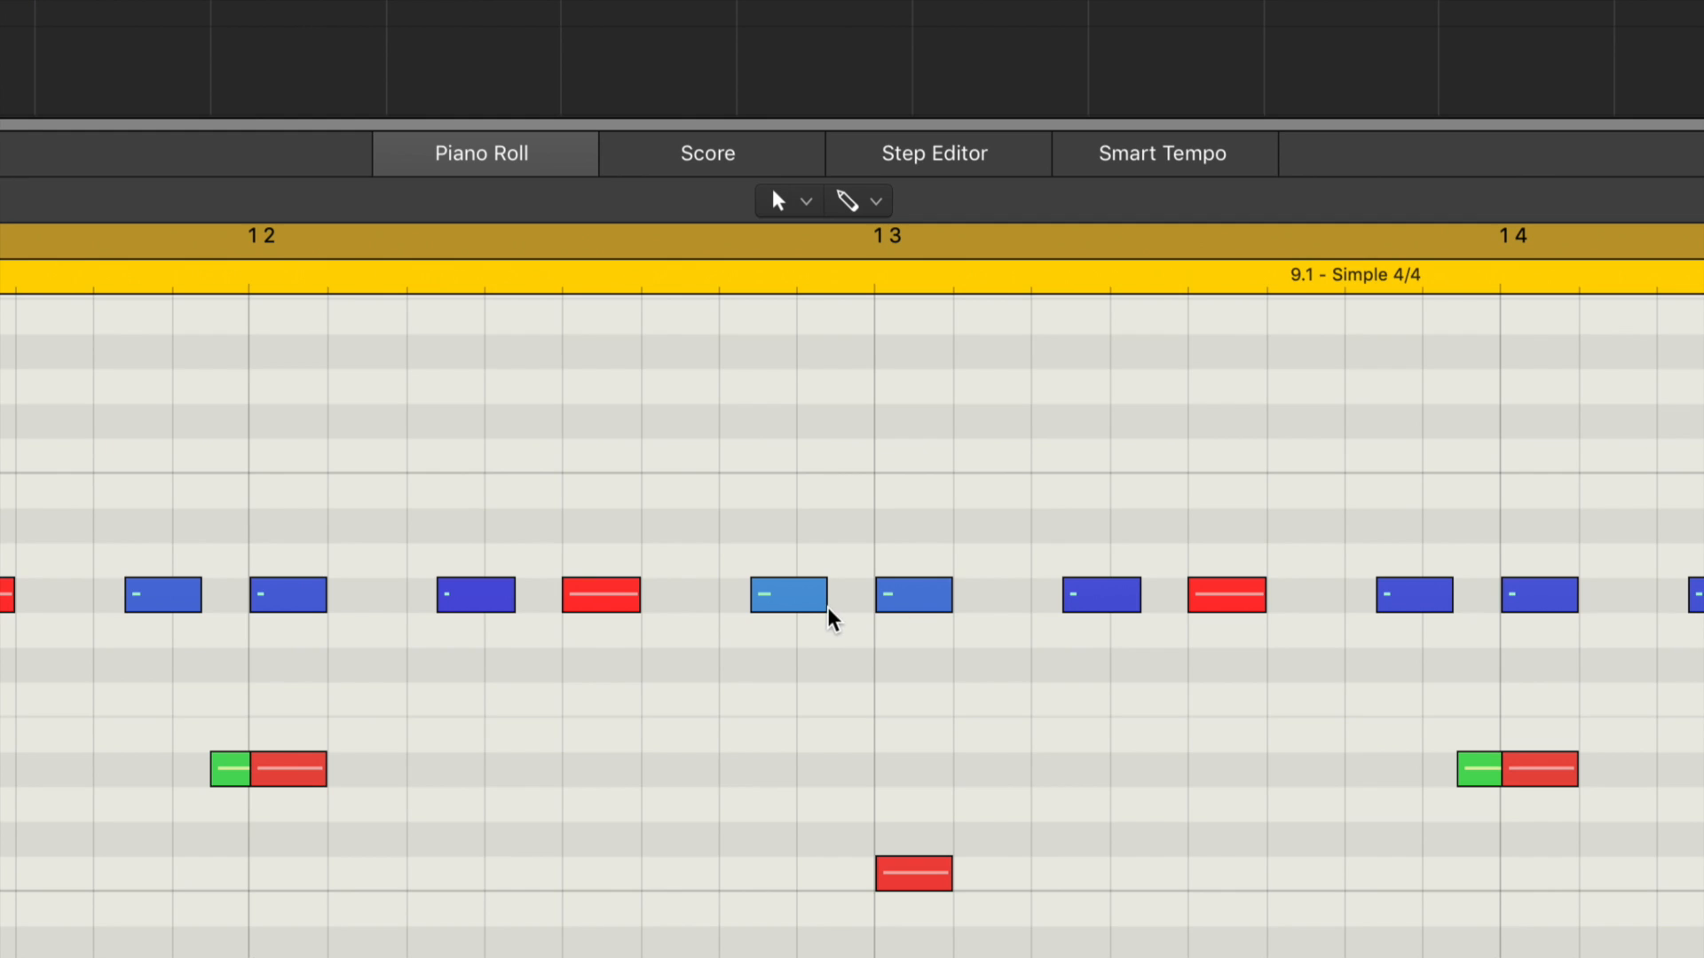
click(829, 616)
drag(772, 514, 920, 619)
mouse_move(909, 607)
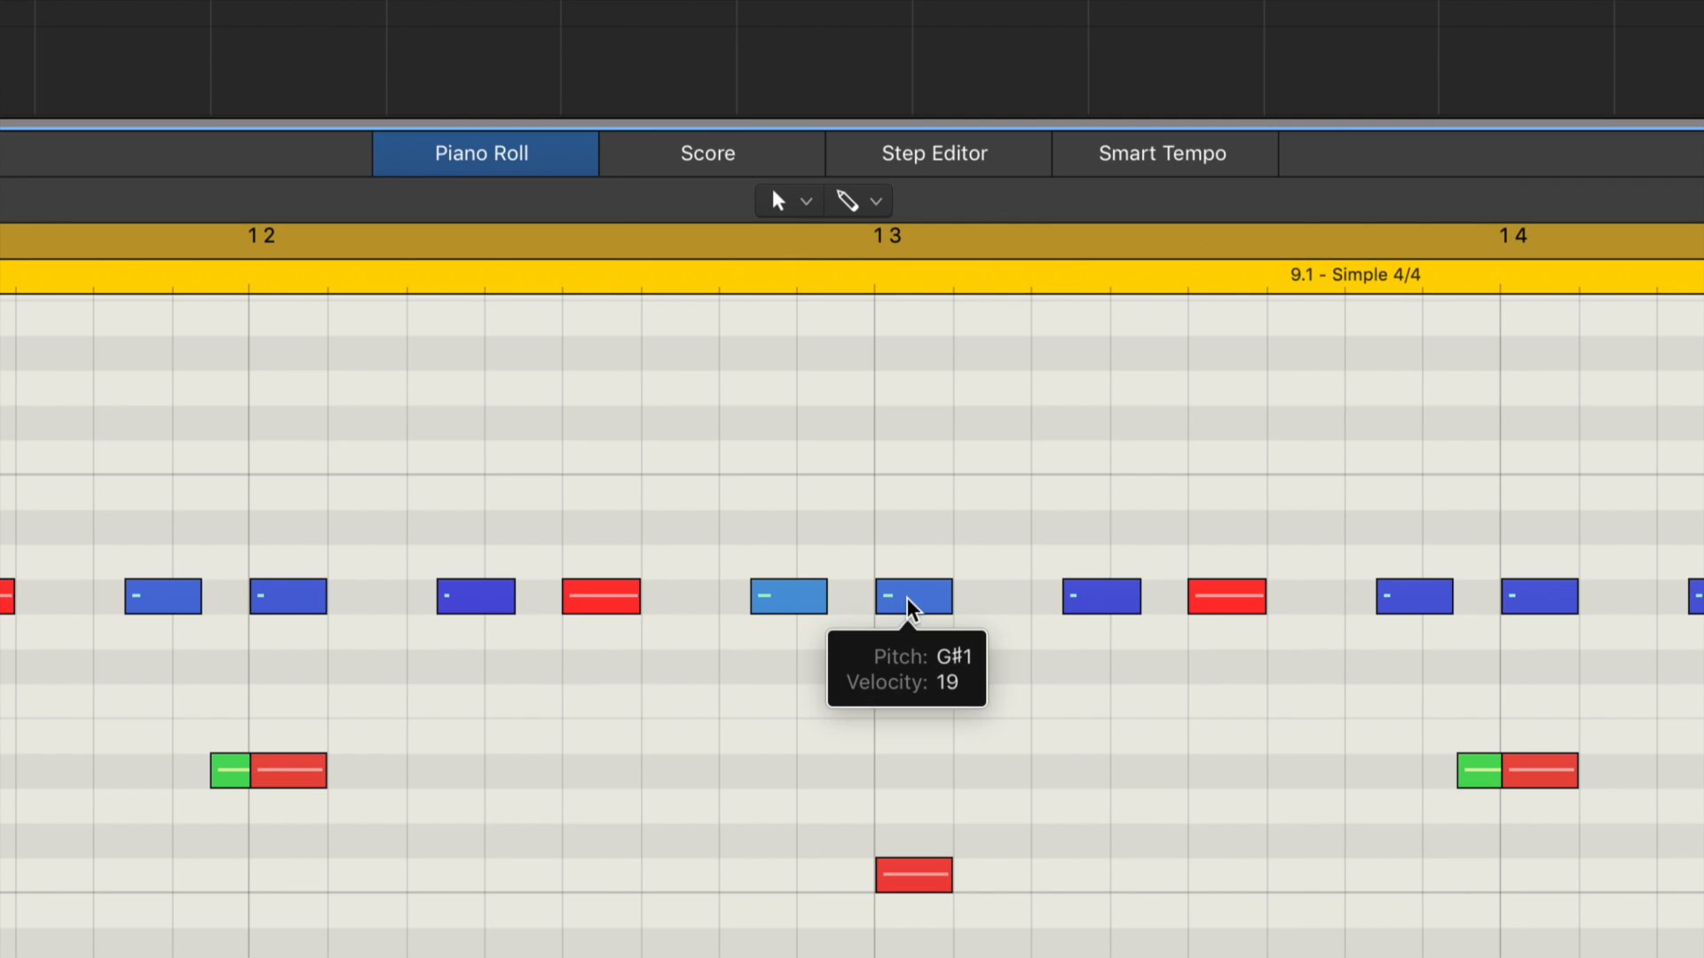
drag(908, 607, 860, 666)
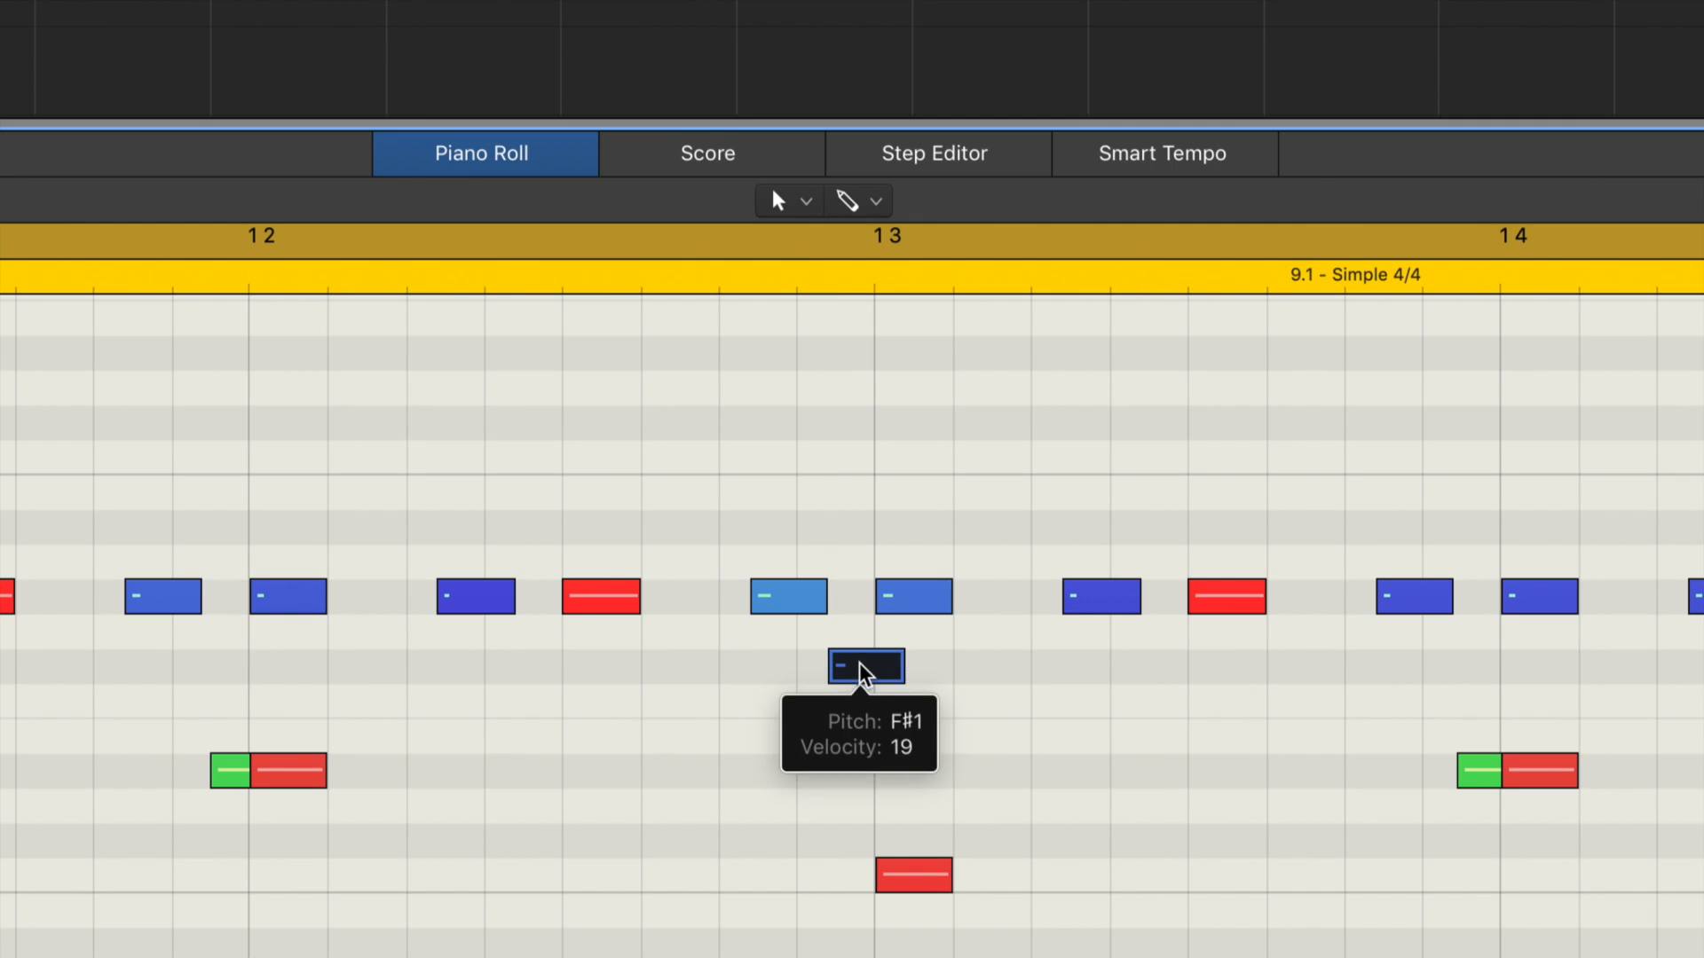
Step: Raise the velocity of the Hi-Hat Closed note before beat 3 to 112
scroll(798, 661, down, 4)
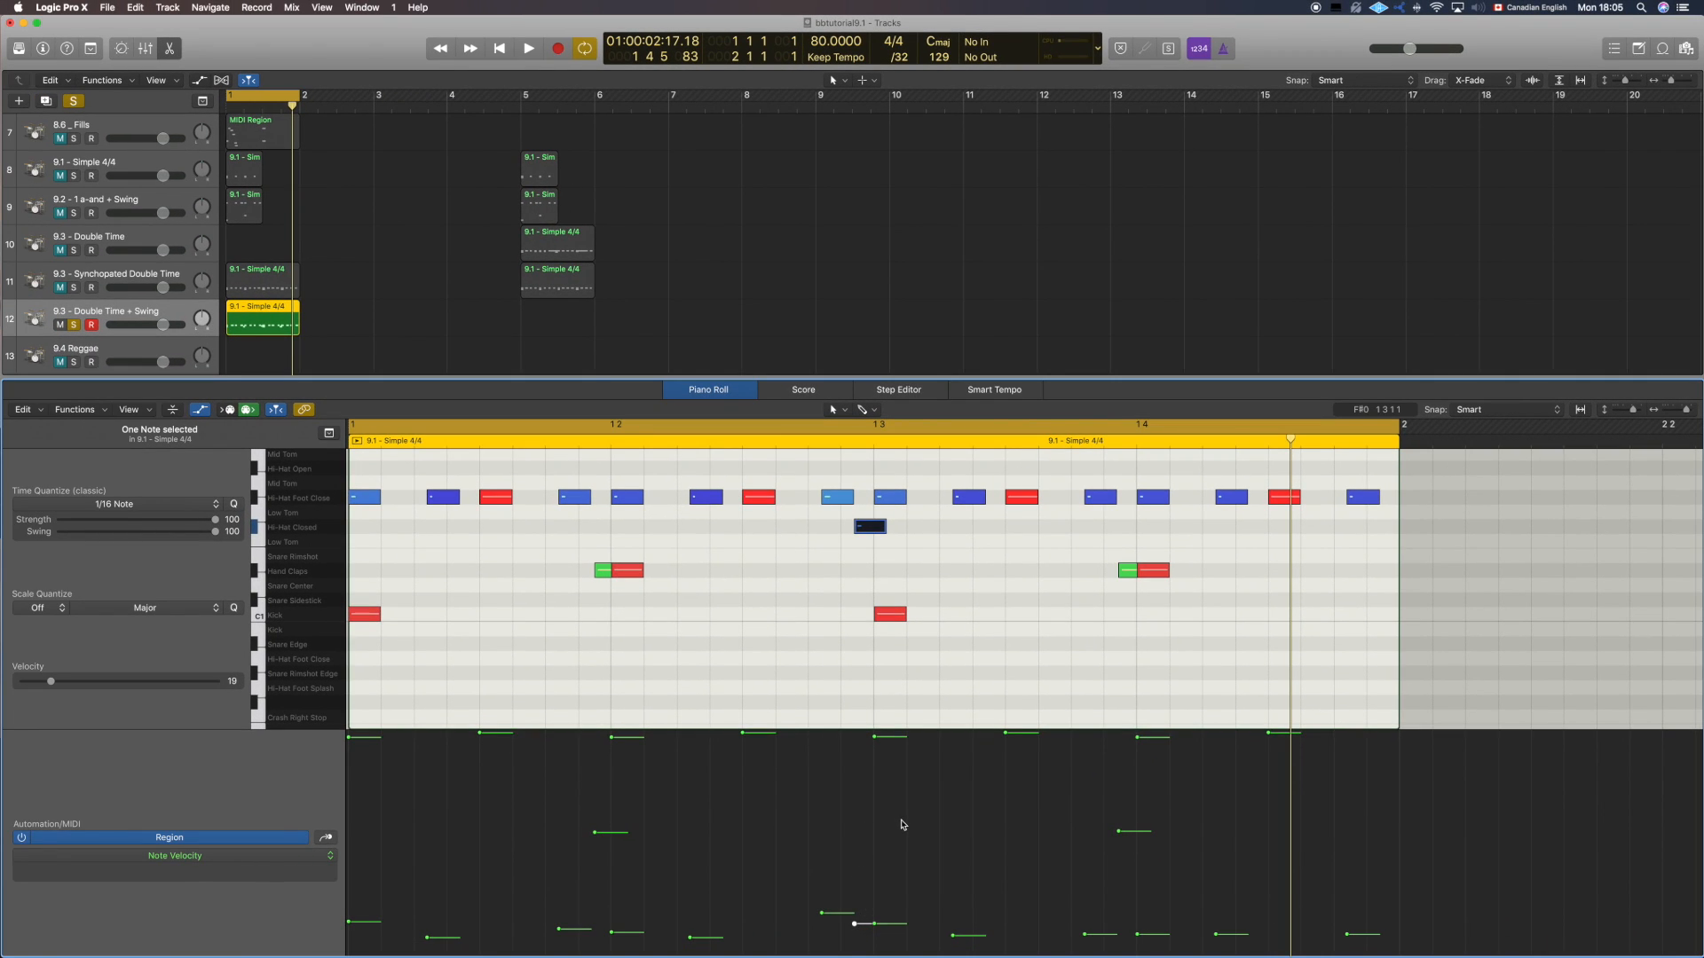
drag(894, 816, 854, 773)
click(870, 527)
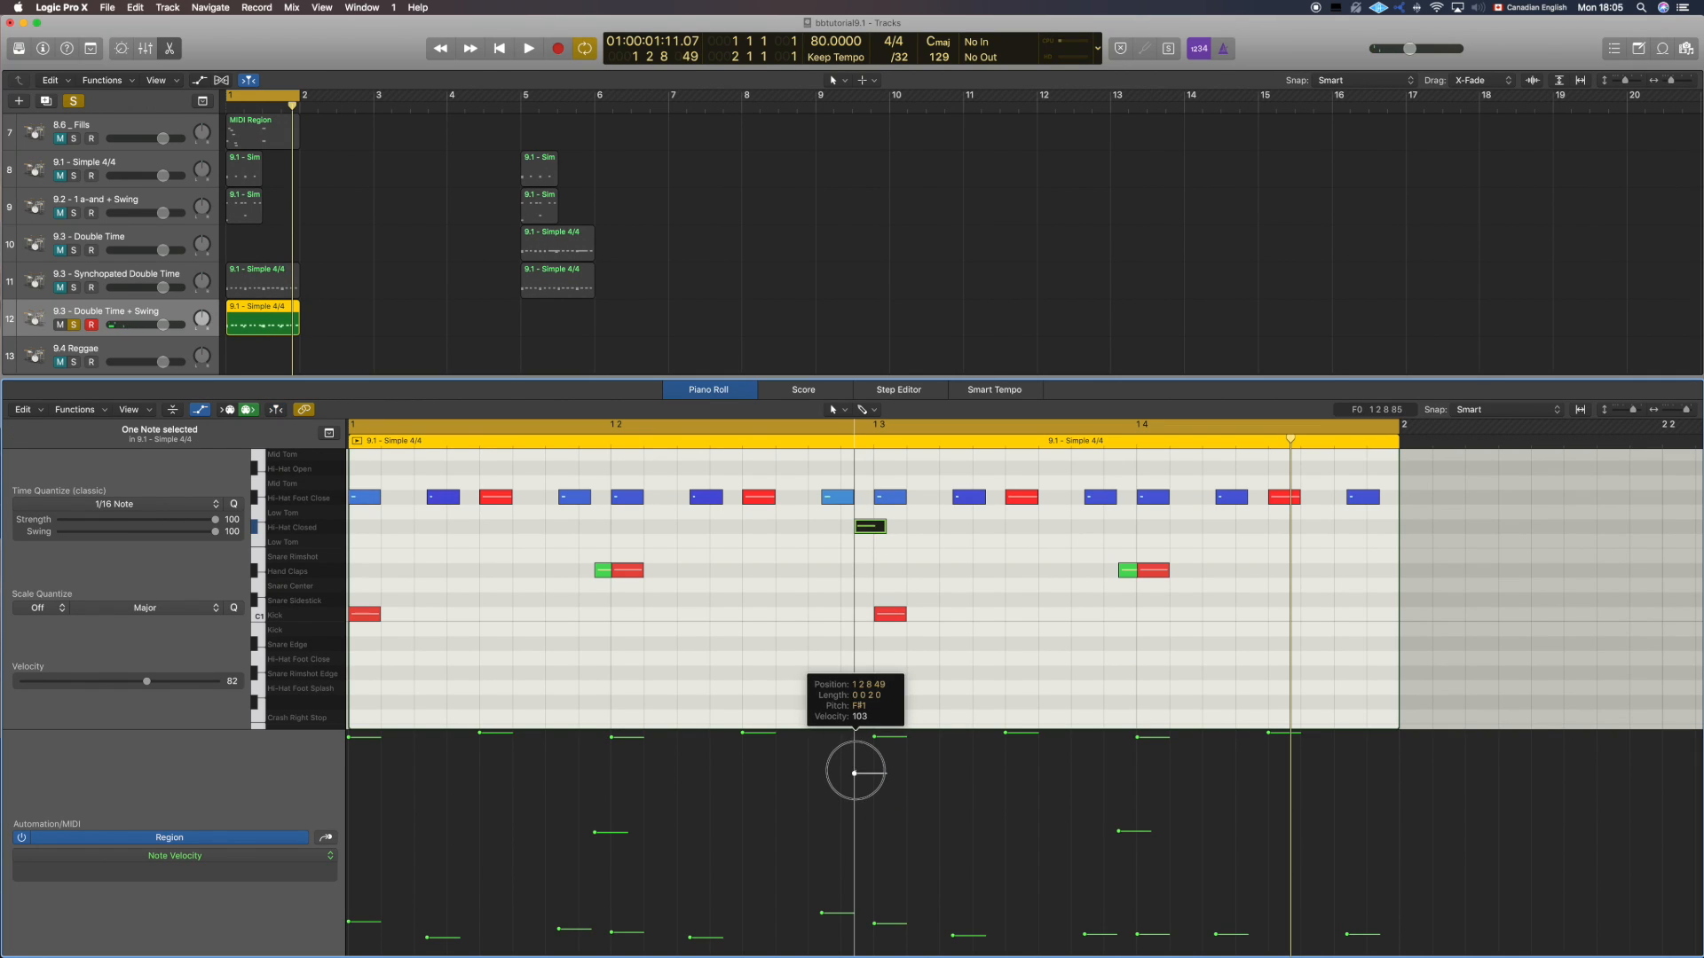
click(864, 574)
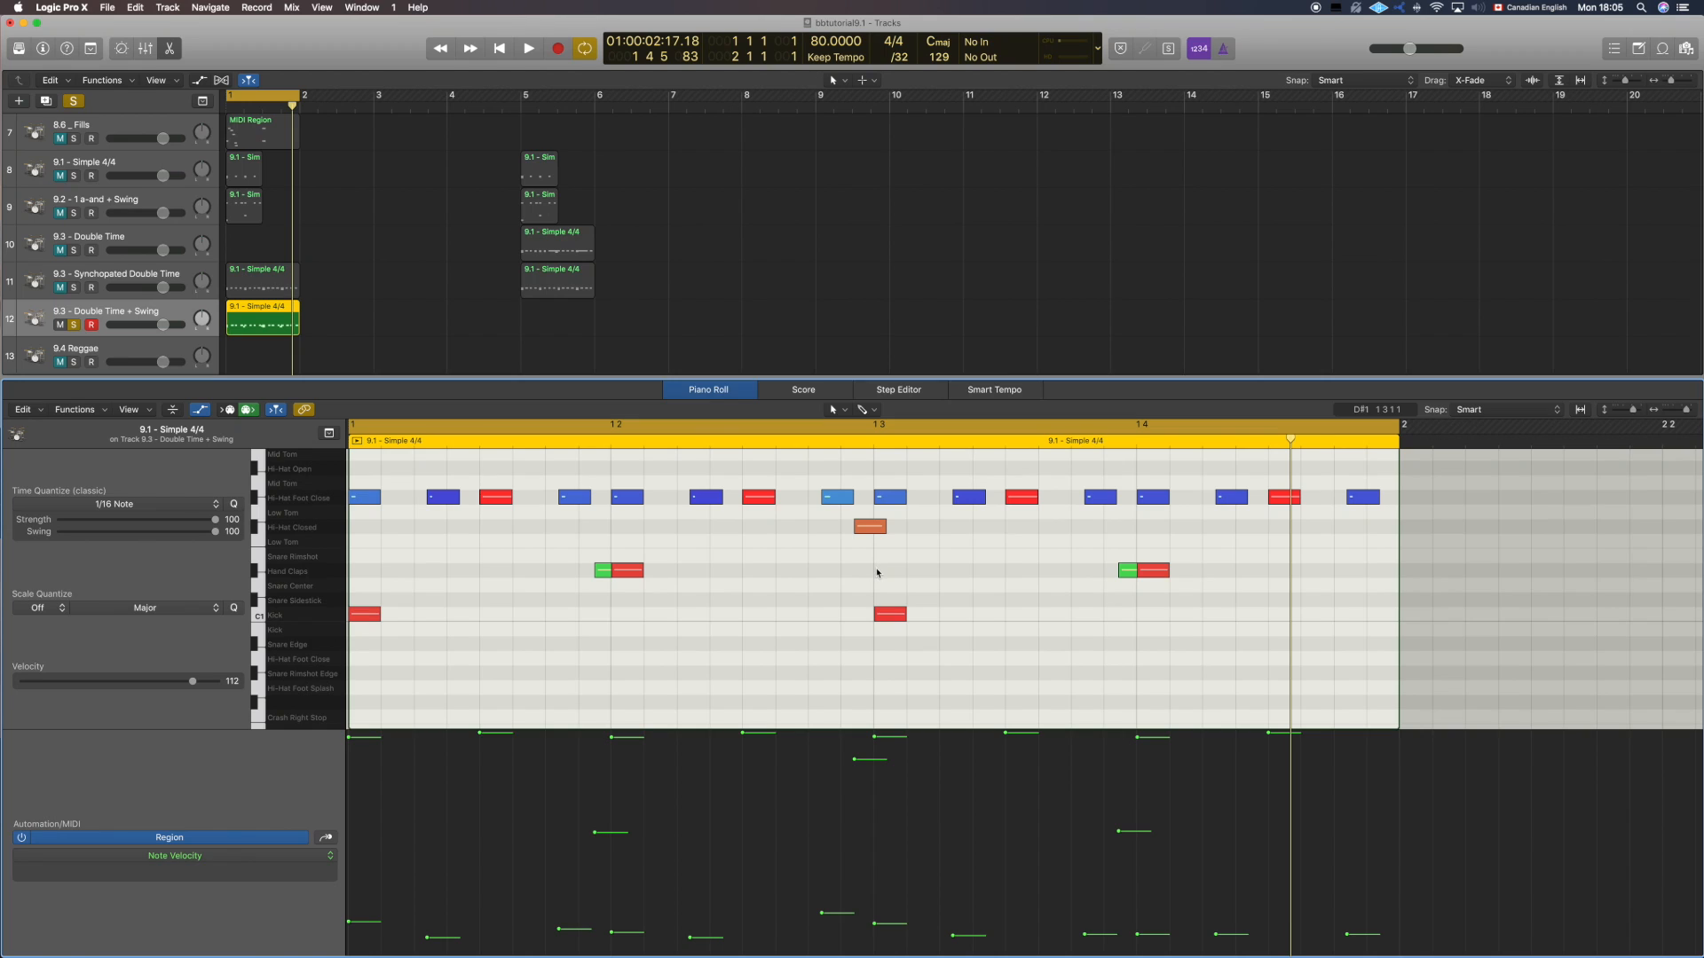
scroll(877, 573, up, 2)
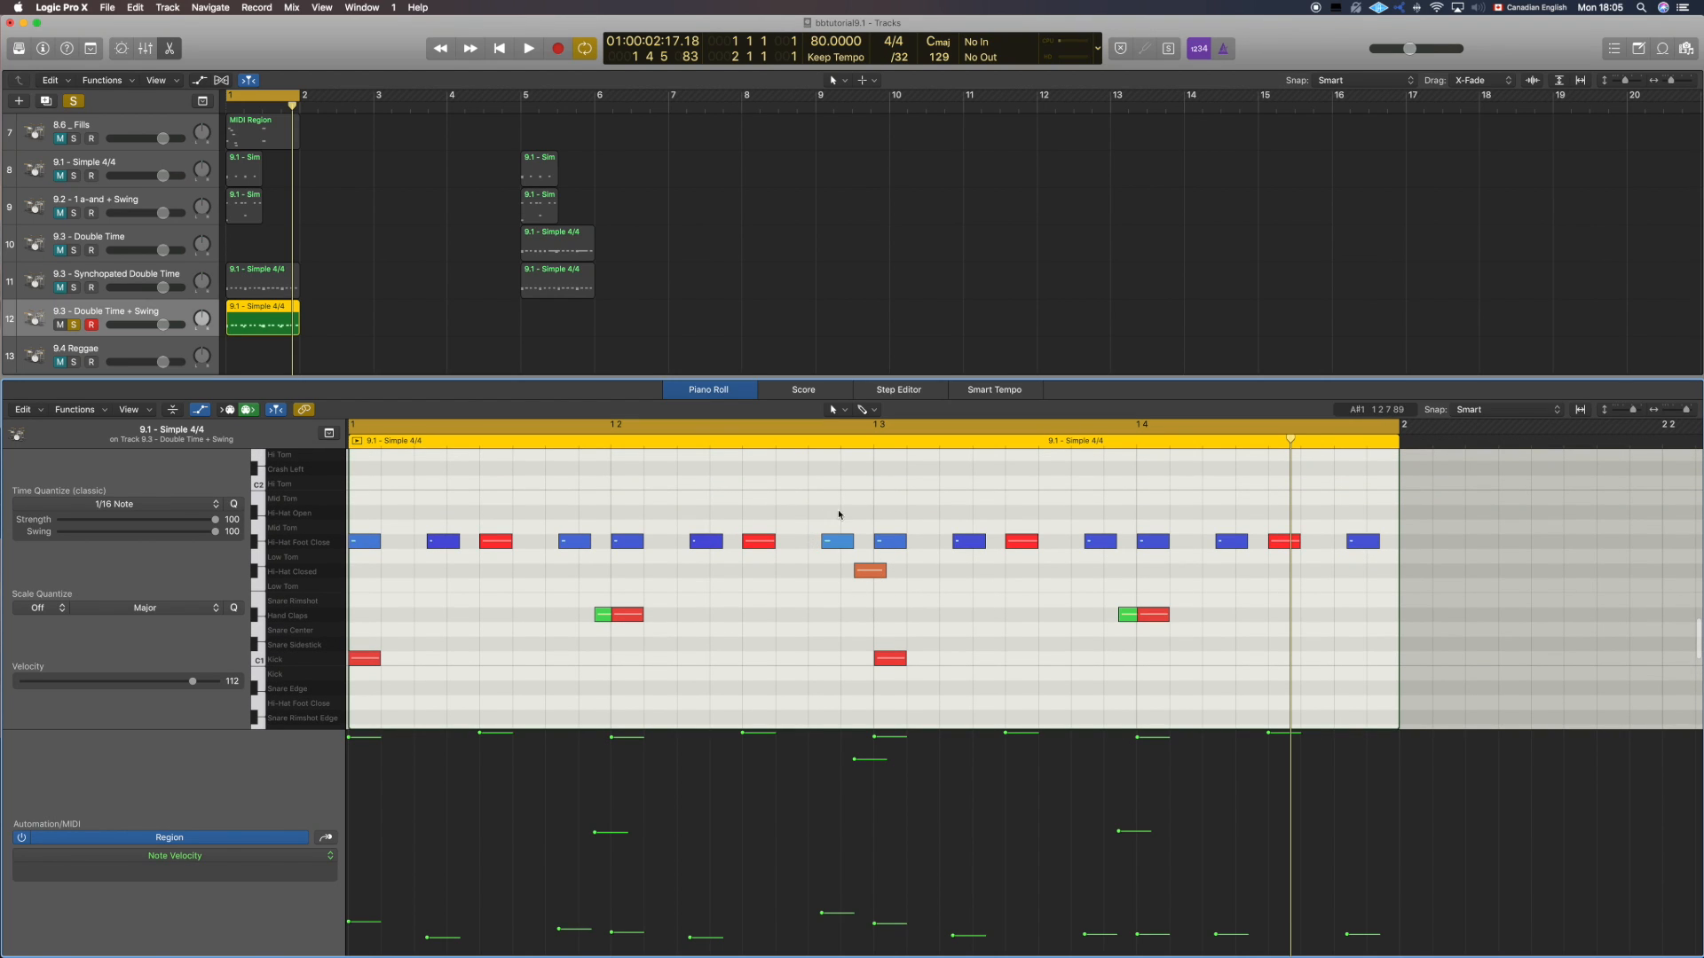
Step: Raise the velocity of the Hi-Hat Foot Close note just before beat 3 to 86 and play back the bar
key(space)
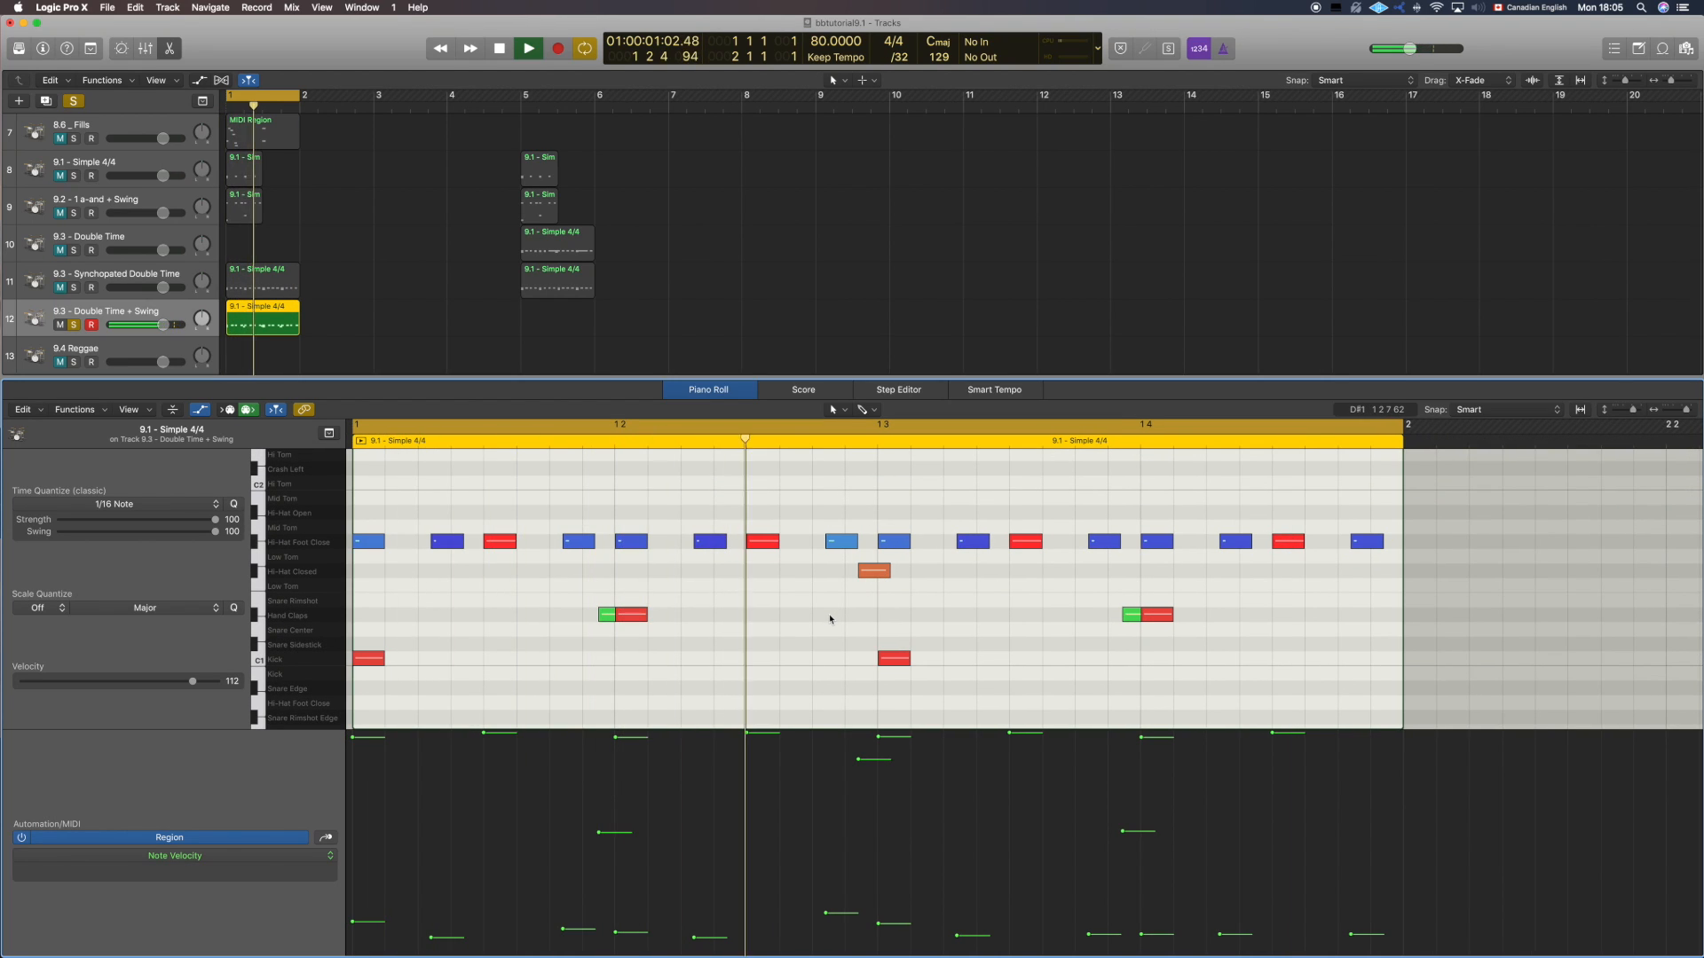
key(space)
click(839, 543)
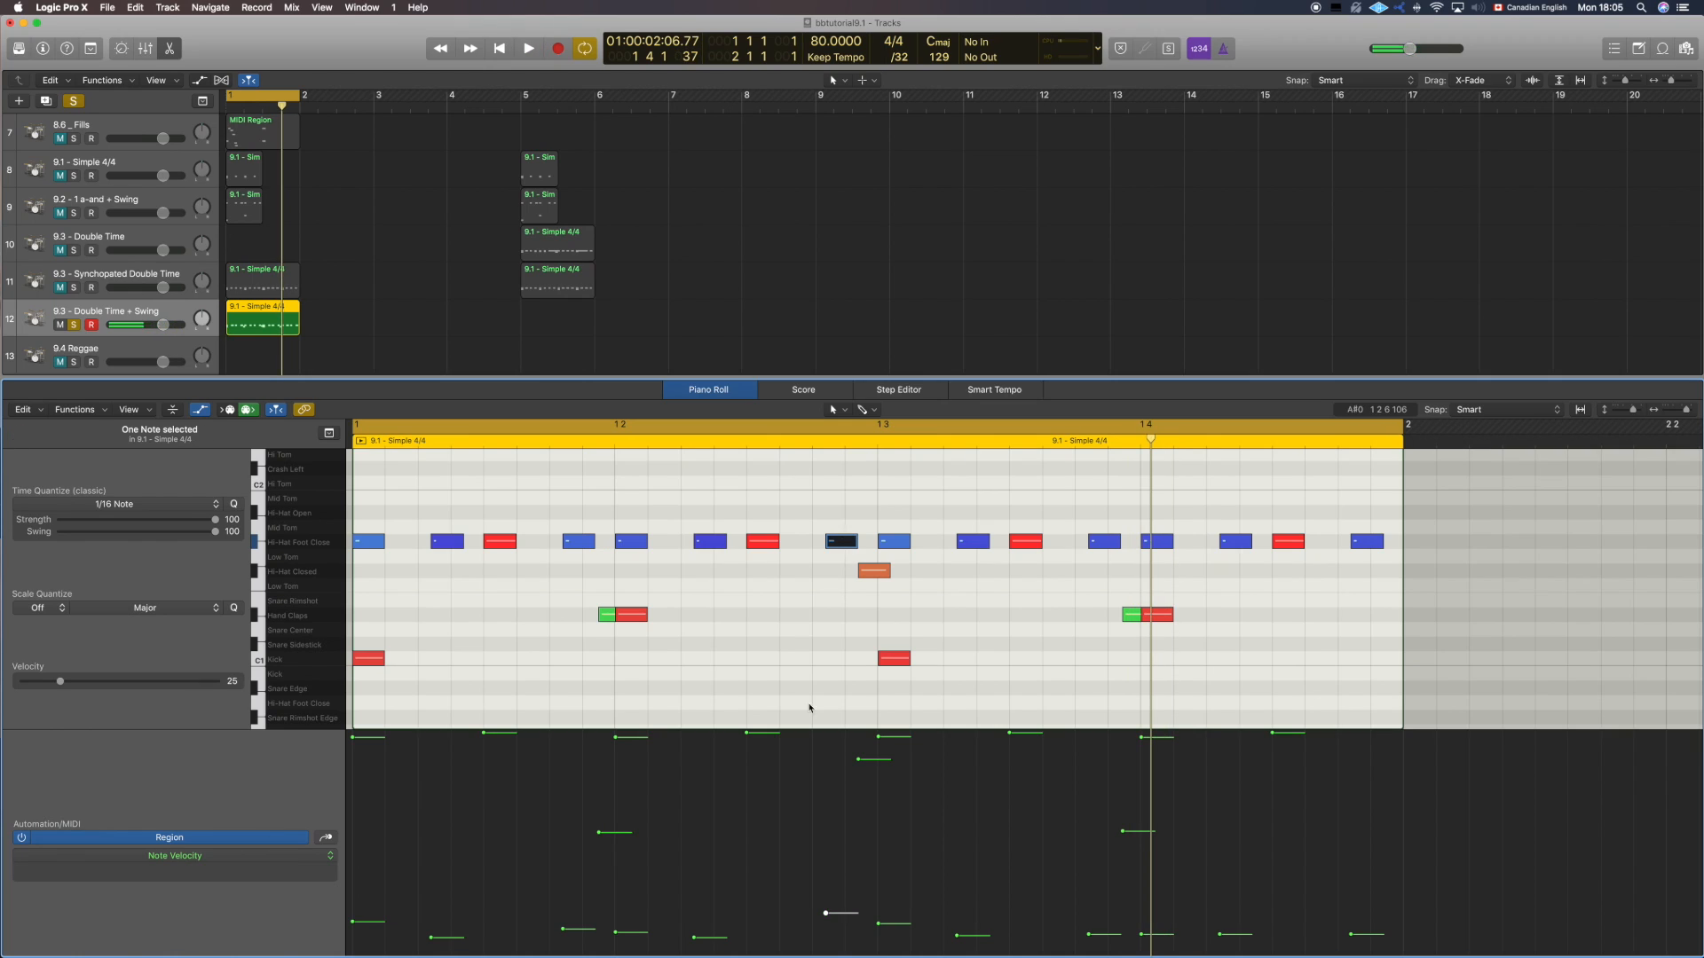
drag(825, 912, 825, 807)
key(space)
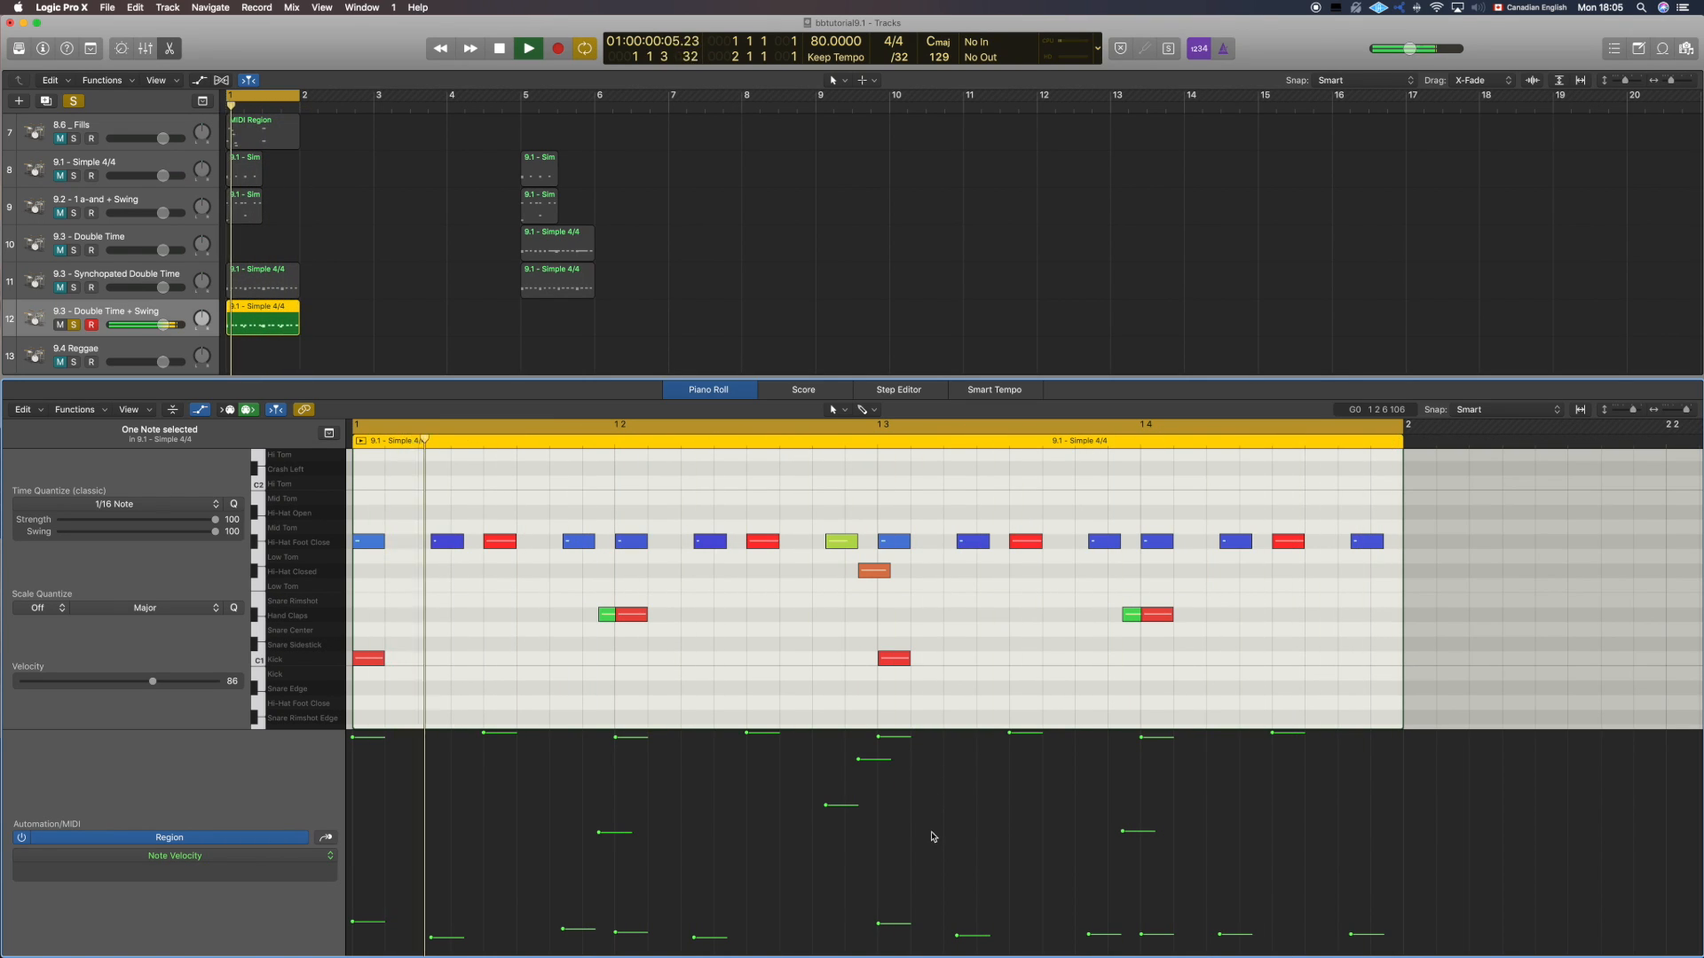
key(space)
Step: Copy the beat 3 kick to one thirty-second note ahead of beat 3, aligned with the Hi-Hat Closed note, and play back the bar
click(744, 658)
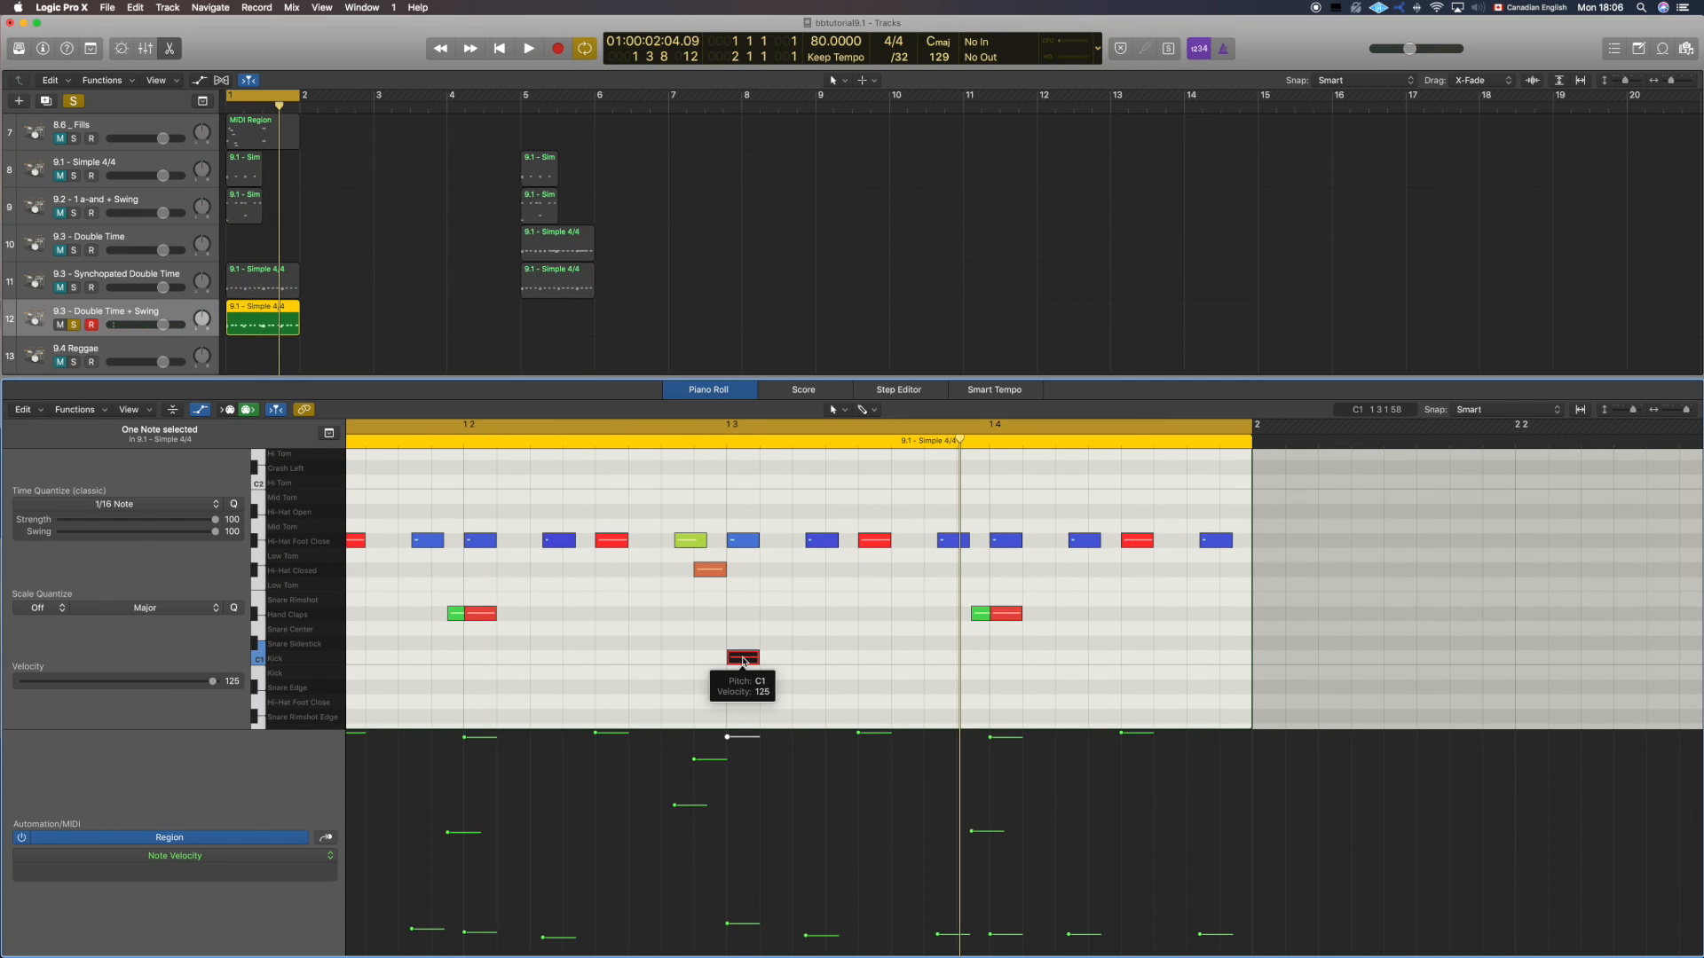
drag(743, 658, 710, 657)
click(704, 639)
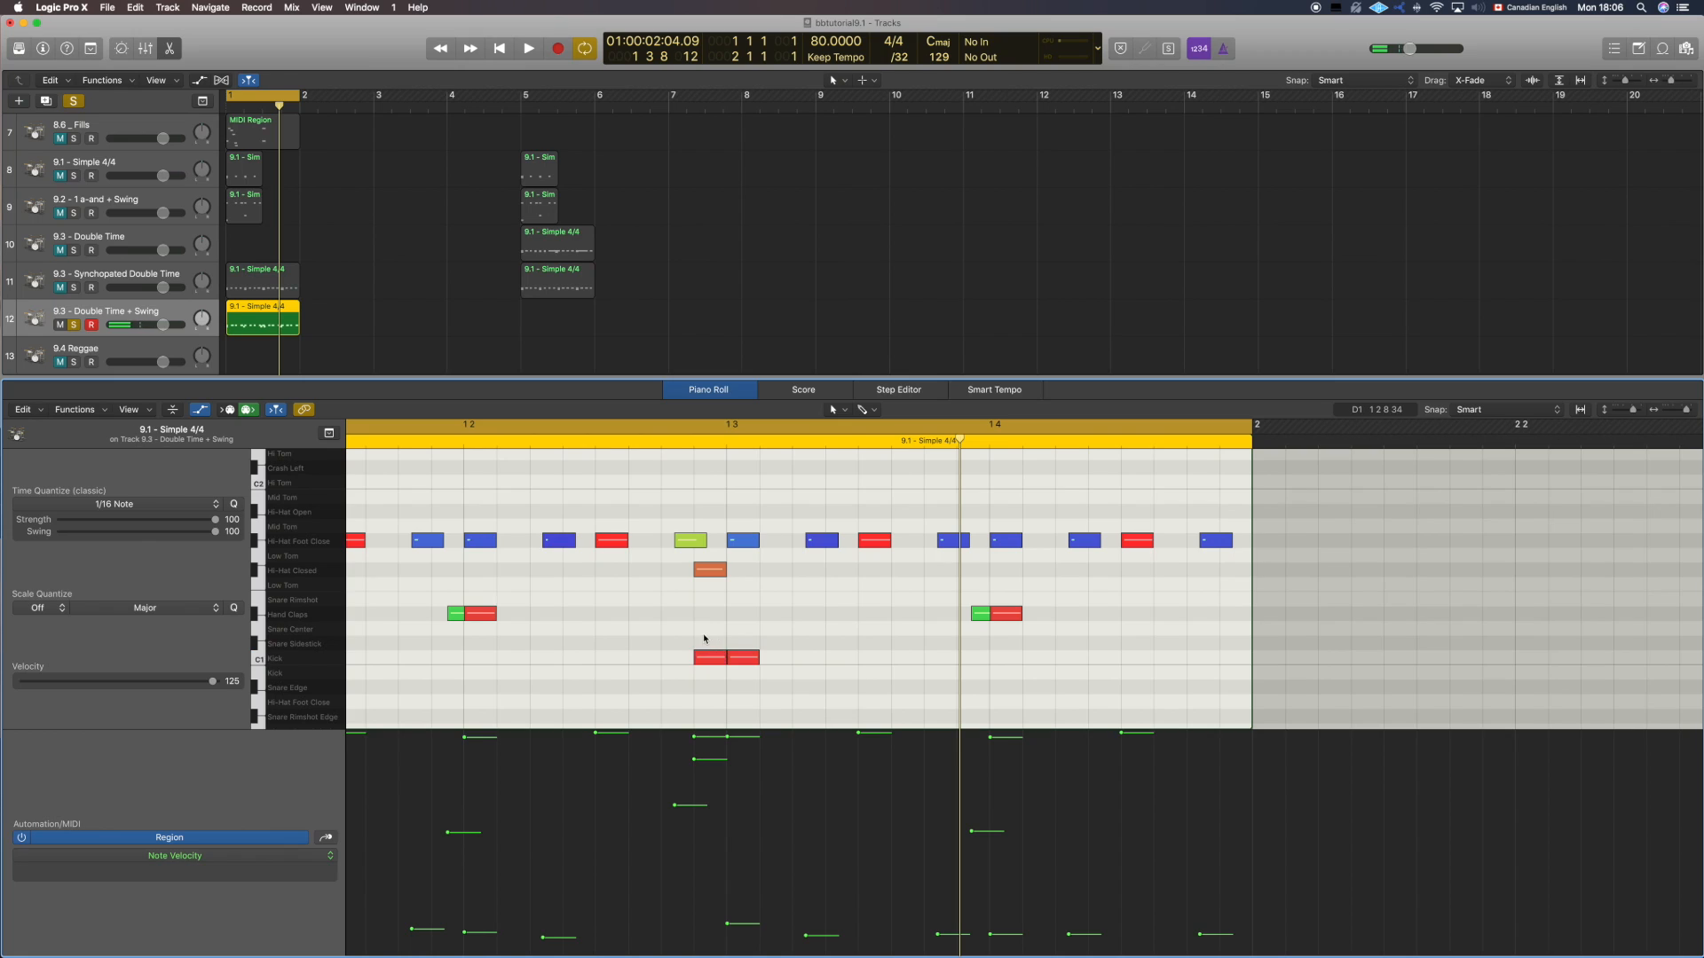
key(space)
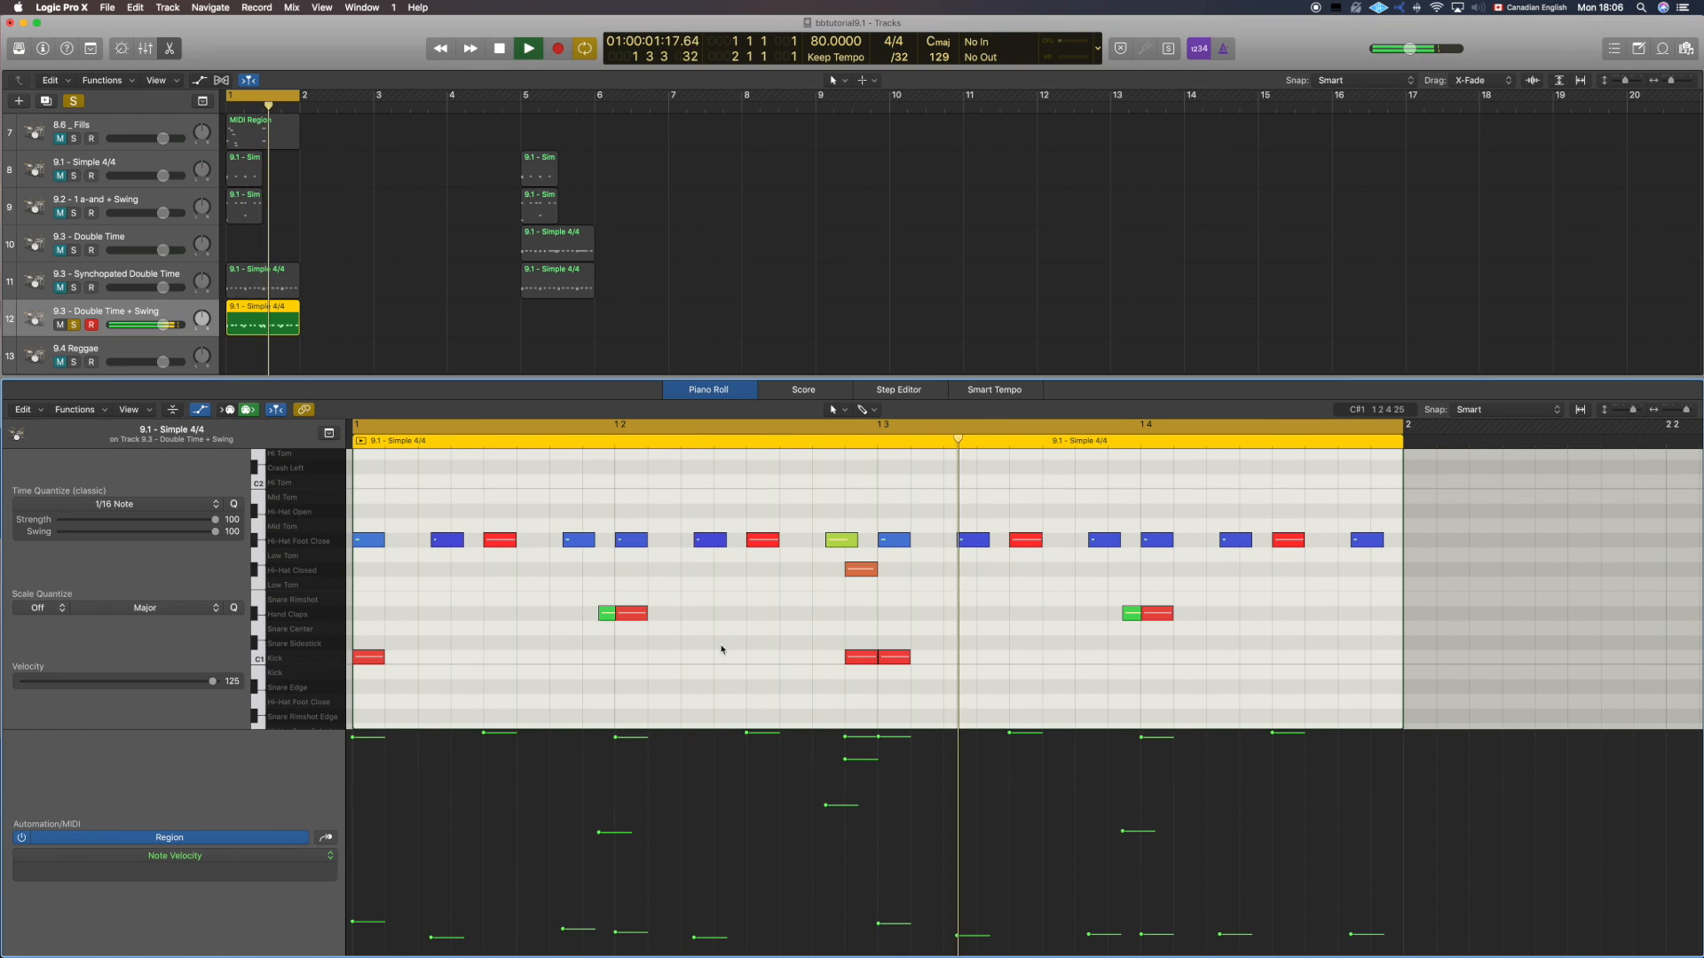
key(space)
Step: Lower the velocity of the copied kick before beat 3 to 9 and play back the bar
click(860, 660)
scroll(821, 768, down, 1)
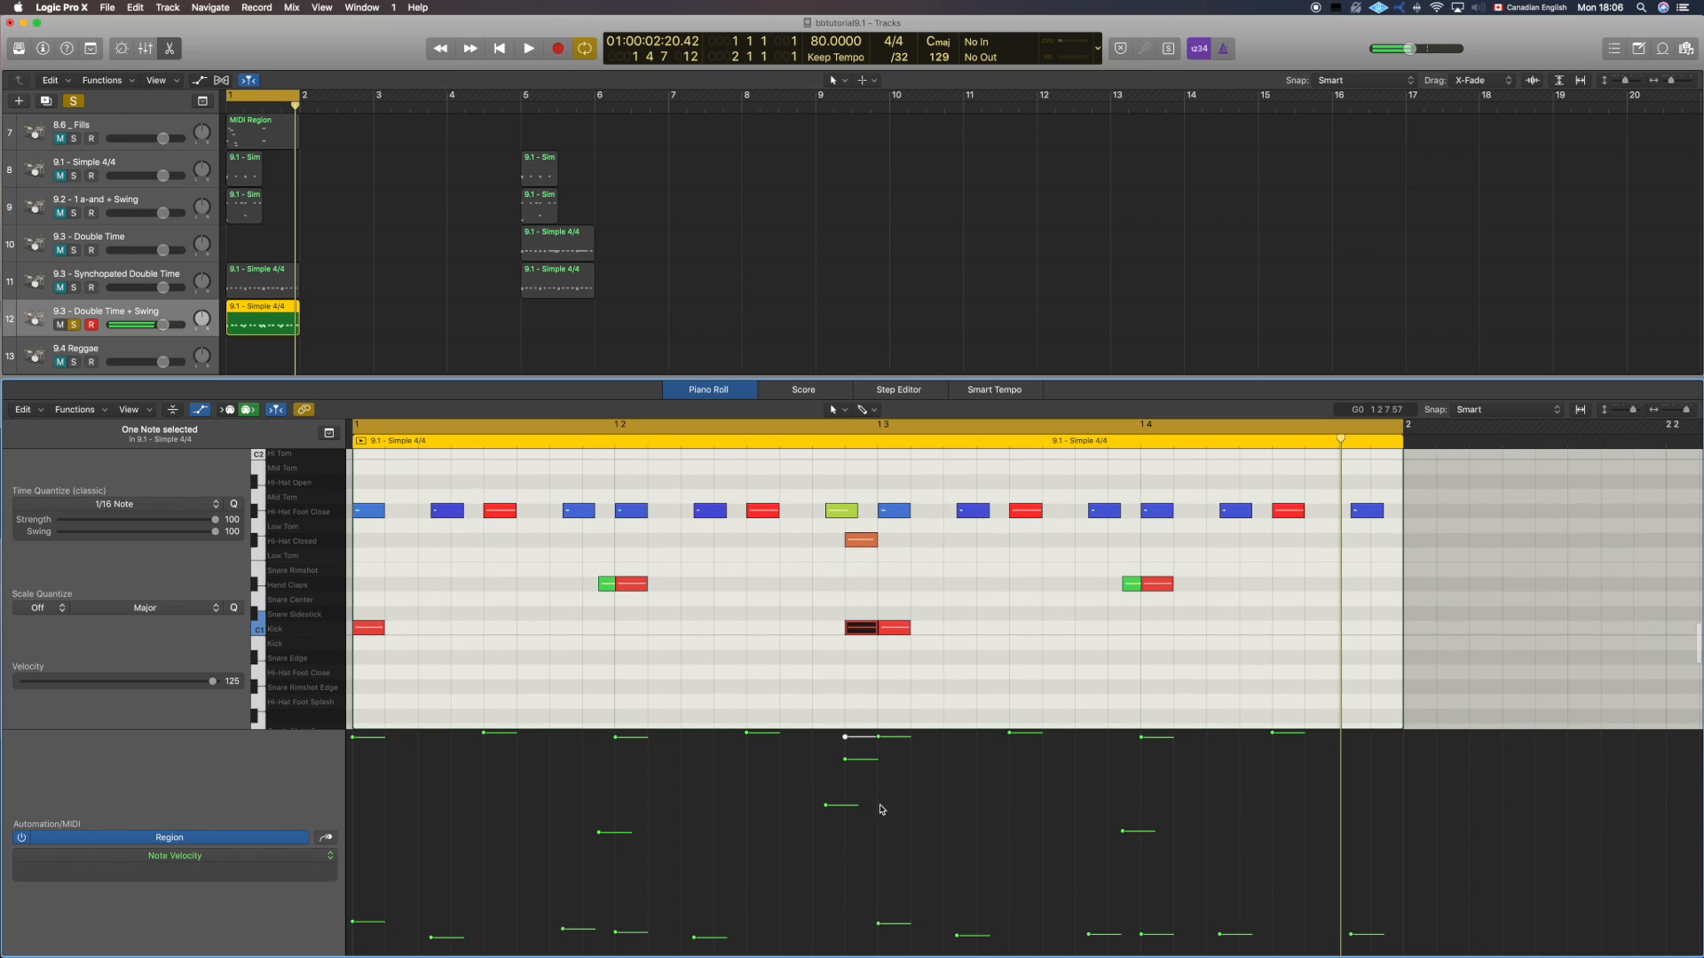
drag(850, 895, 867, 923)
key(space)
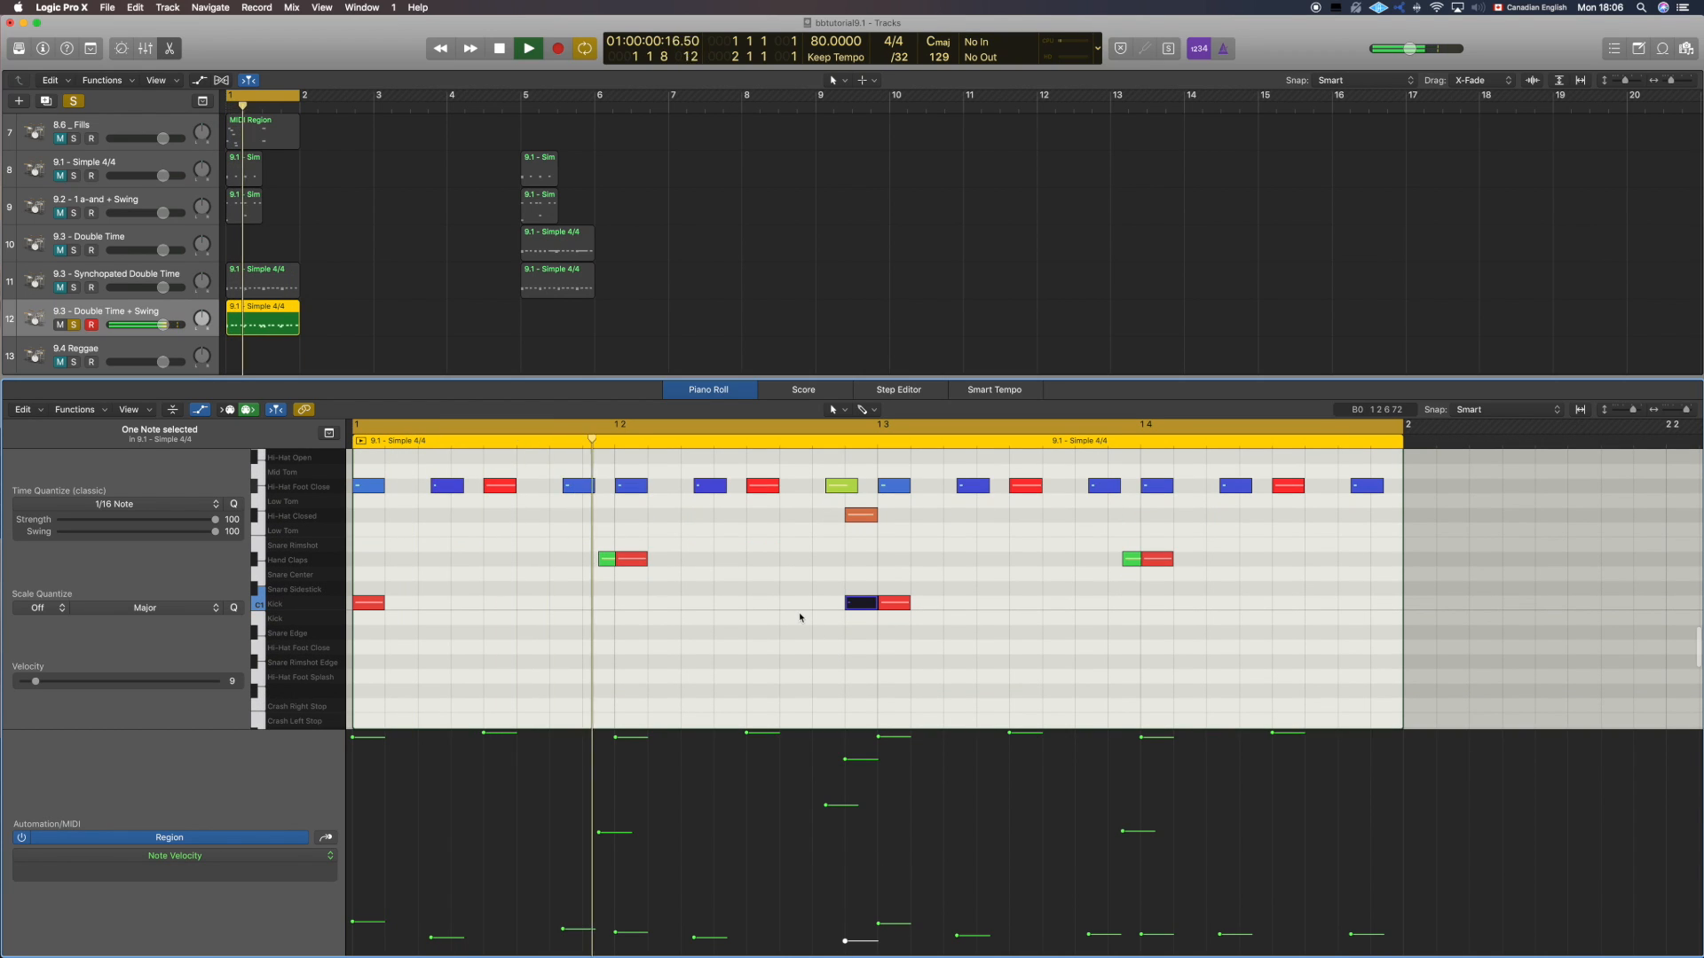
scroll(847, 663, right, 1)
scroll(848, 664, up, 1)
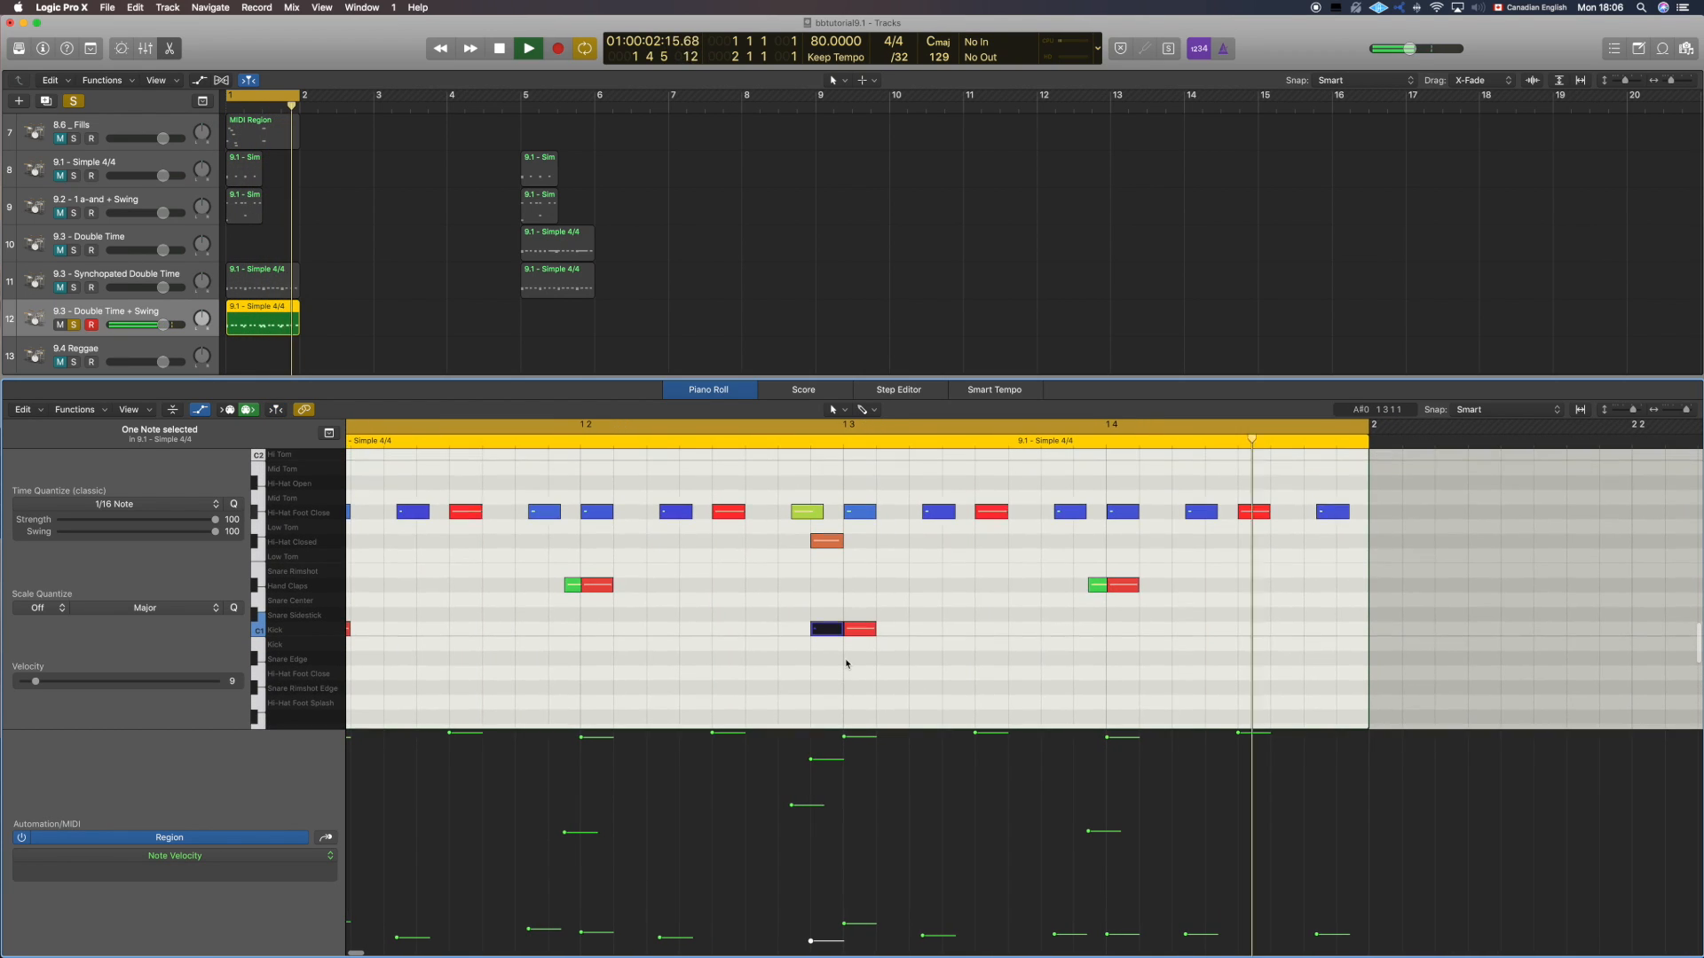
key(space)
Step: Move the accented hi-hat between beats 3 and 4 to Hi-Hat Open and lengthen it up to beat 4
scroll(971, 624, right, 1)
scroll(970, 624, up, 1)
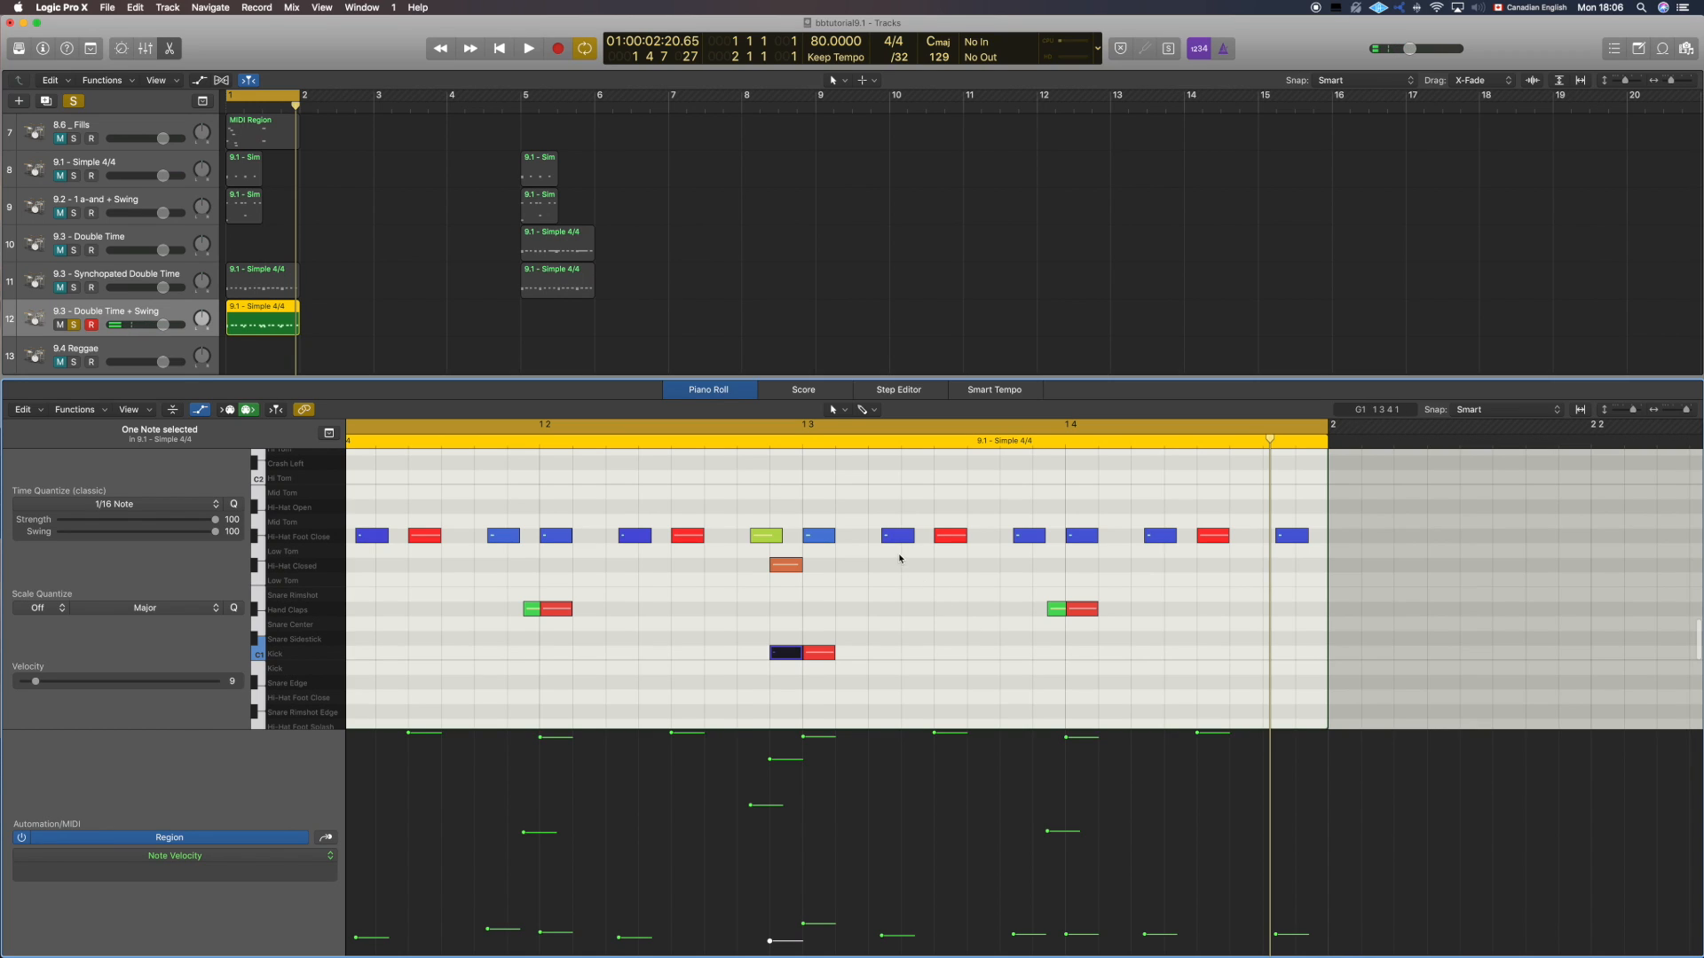
click(947, 536)
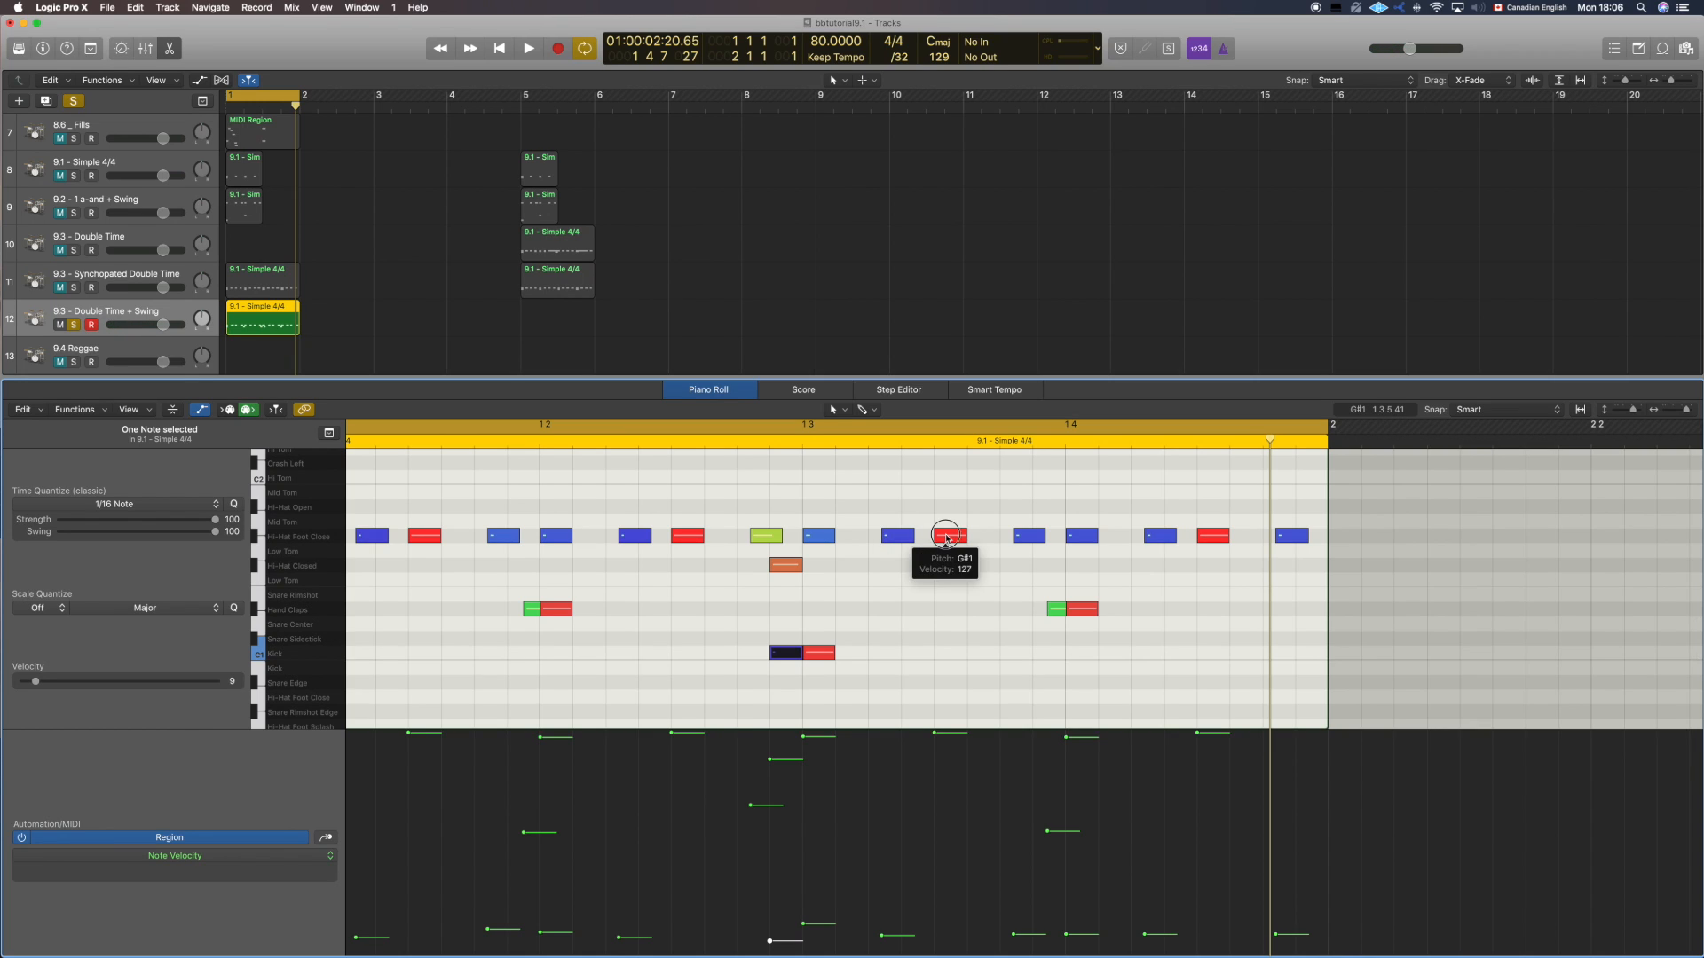
drag(948, 536, 1061, 507)
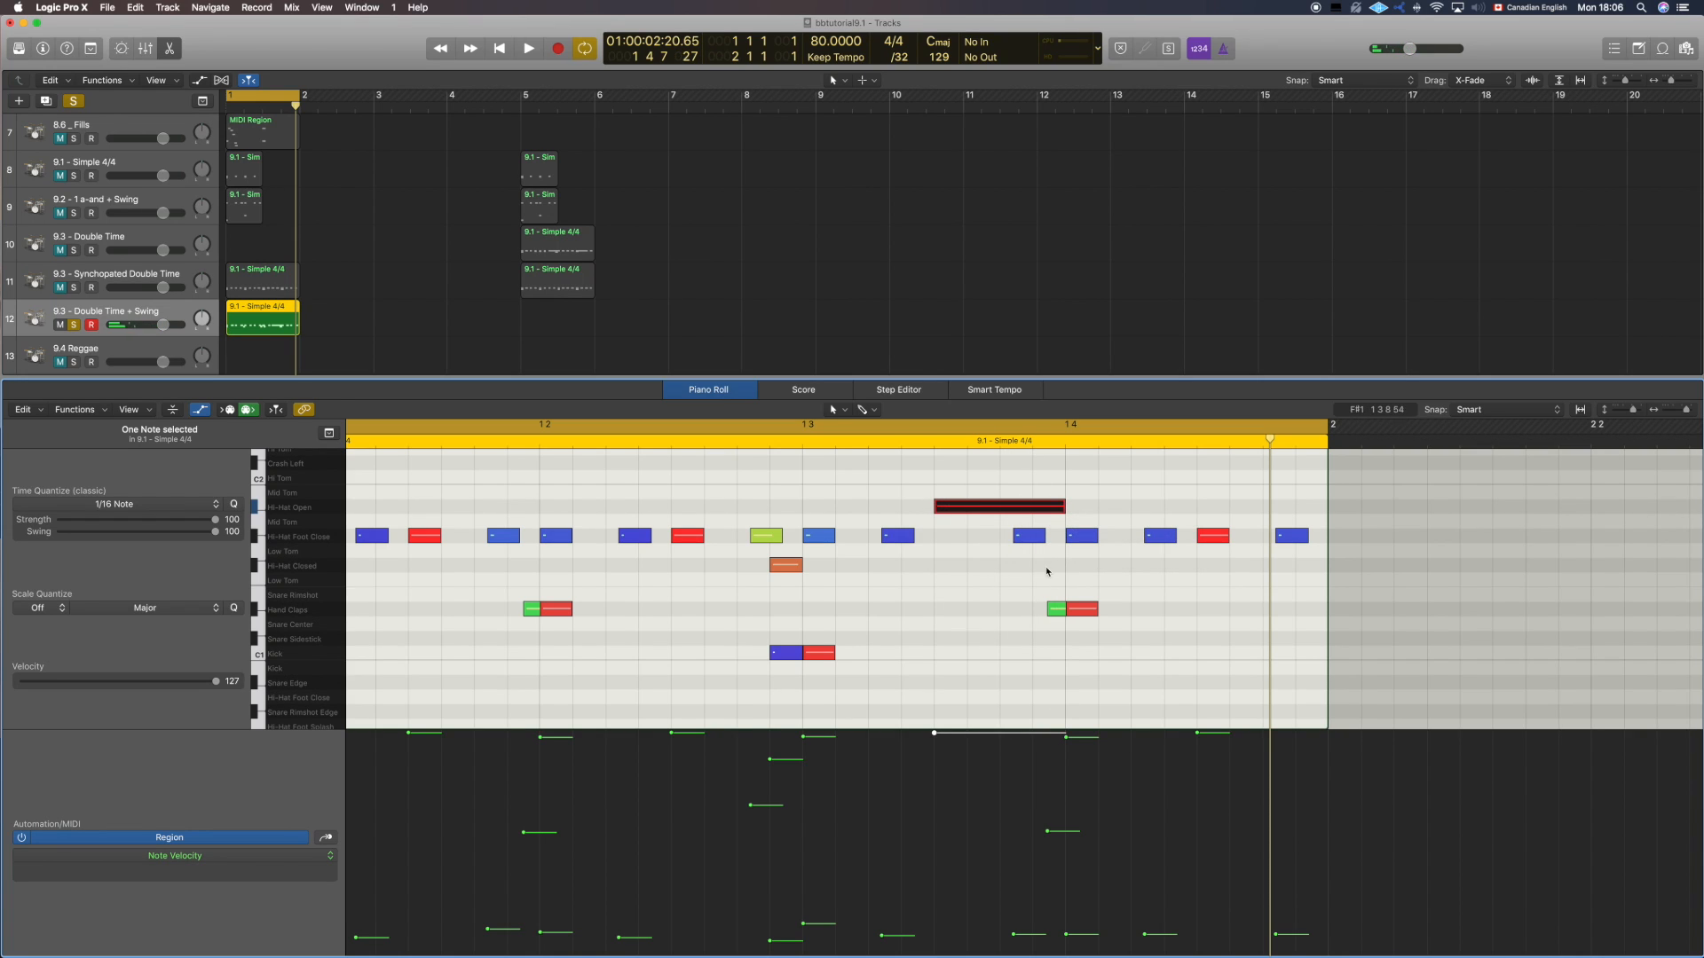
Step: Delete the Hi-Hat Foot Close note just before beat 4 and play back the bar
click(1031, 536)
key(Delete)
click(997, 536)
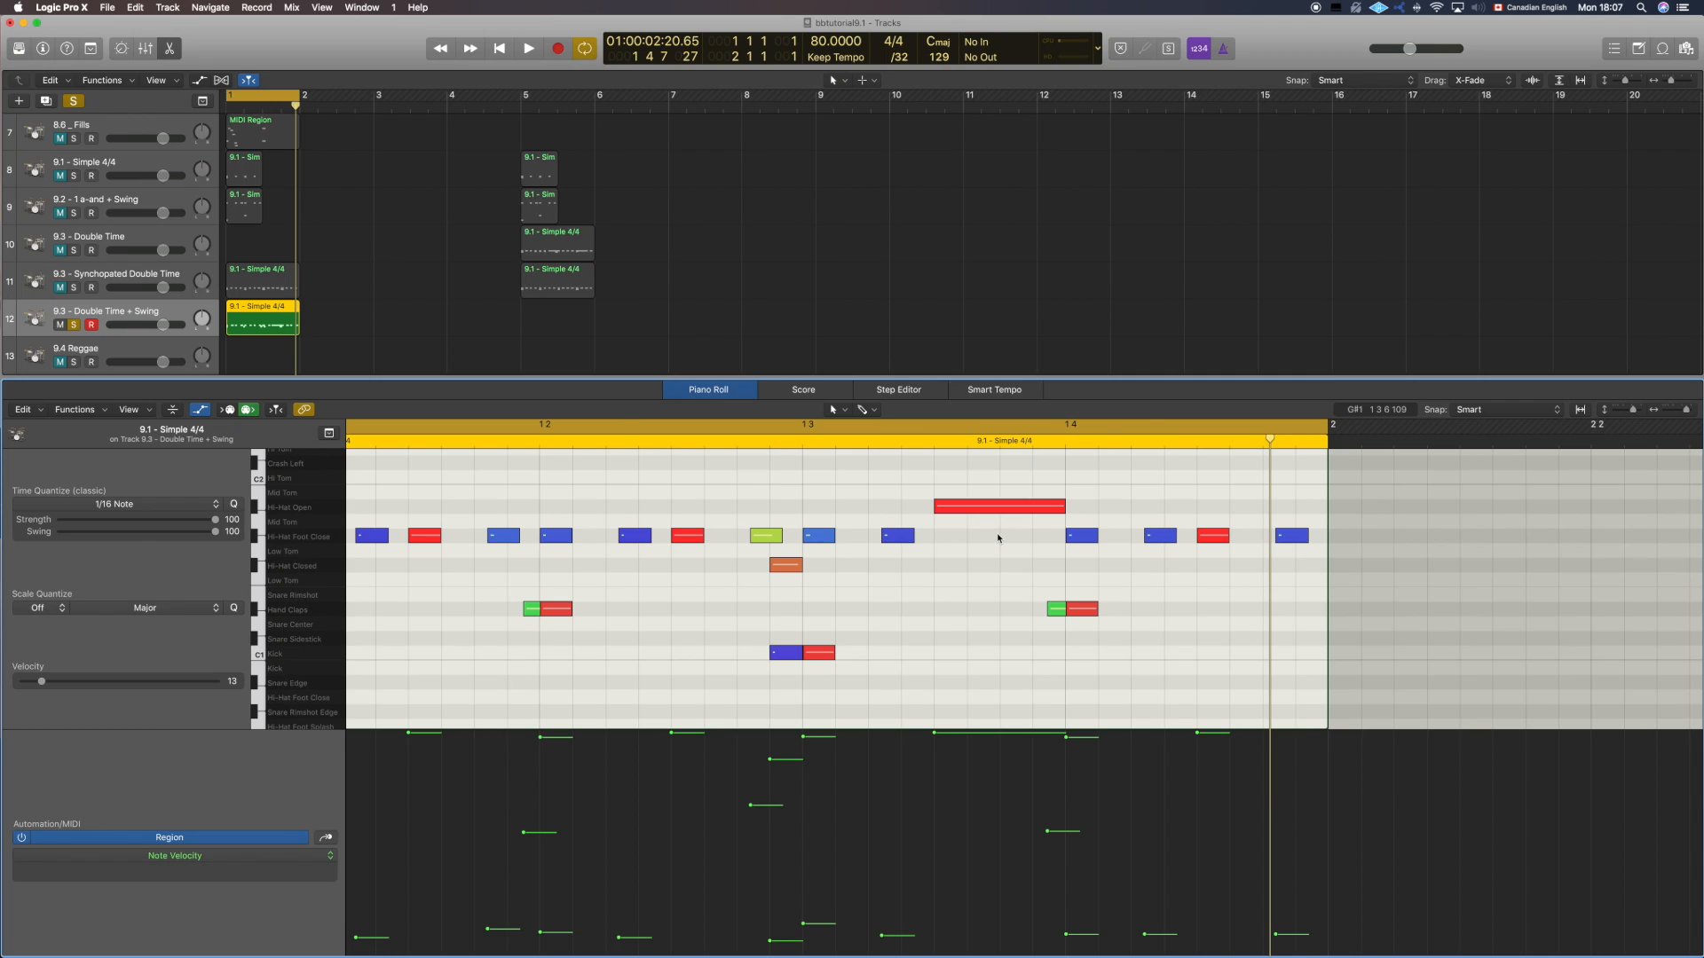
key(space)
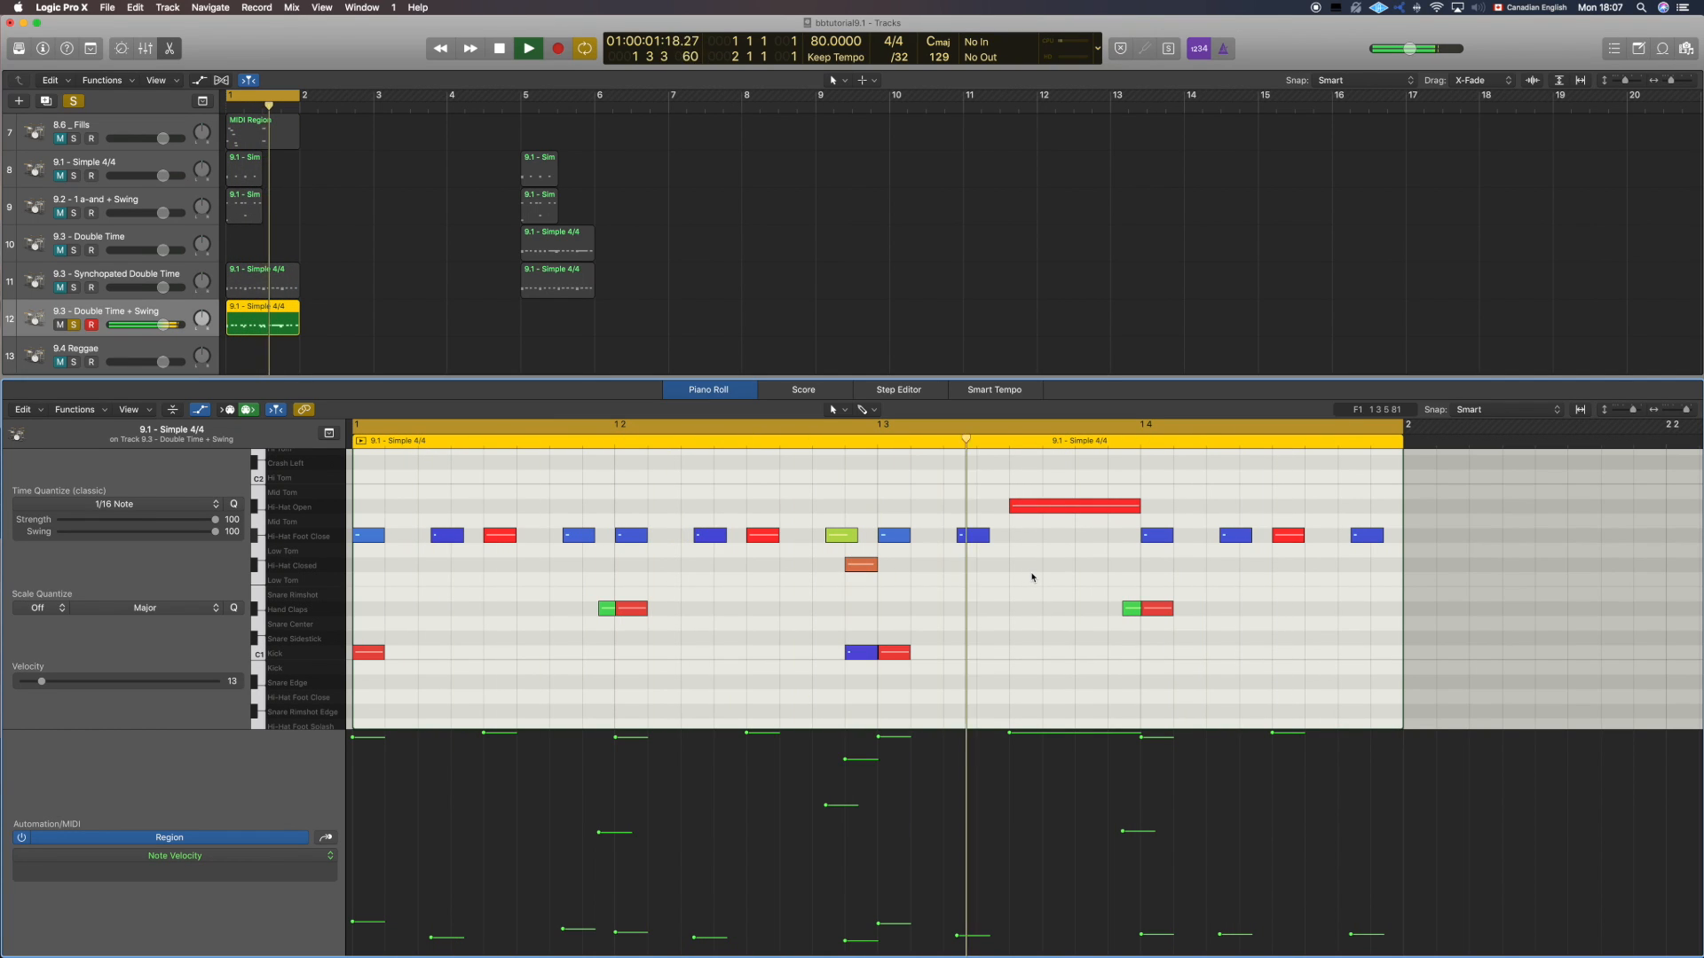
key(space)
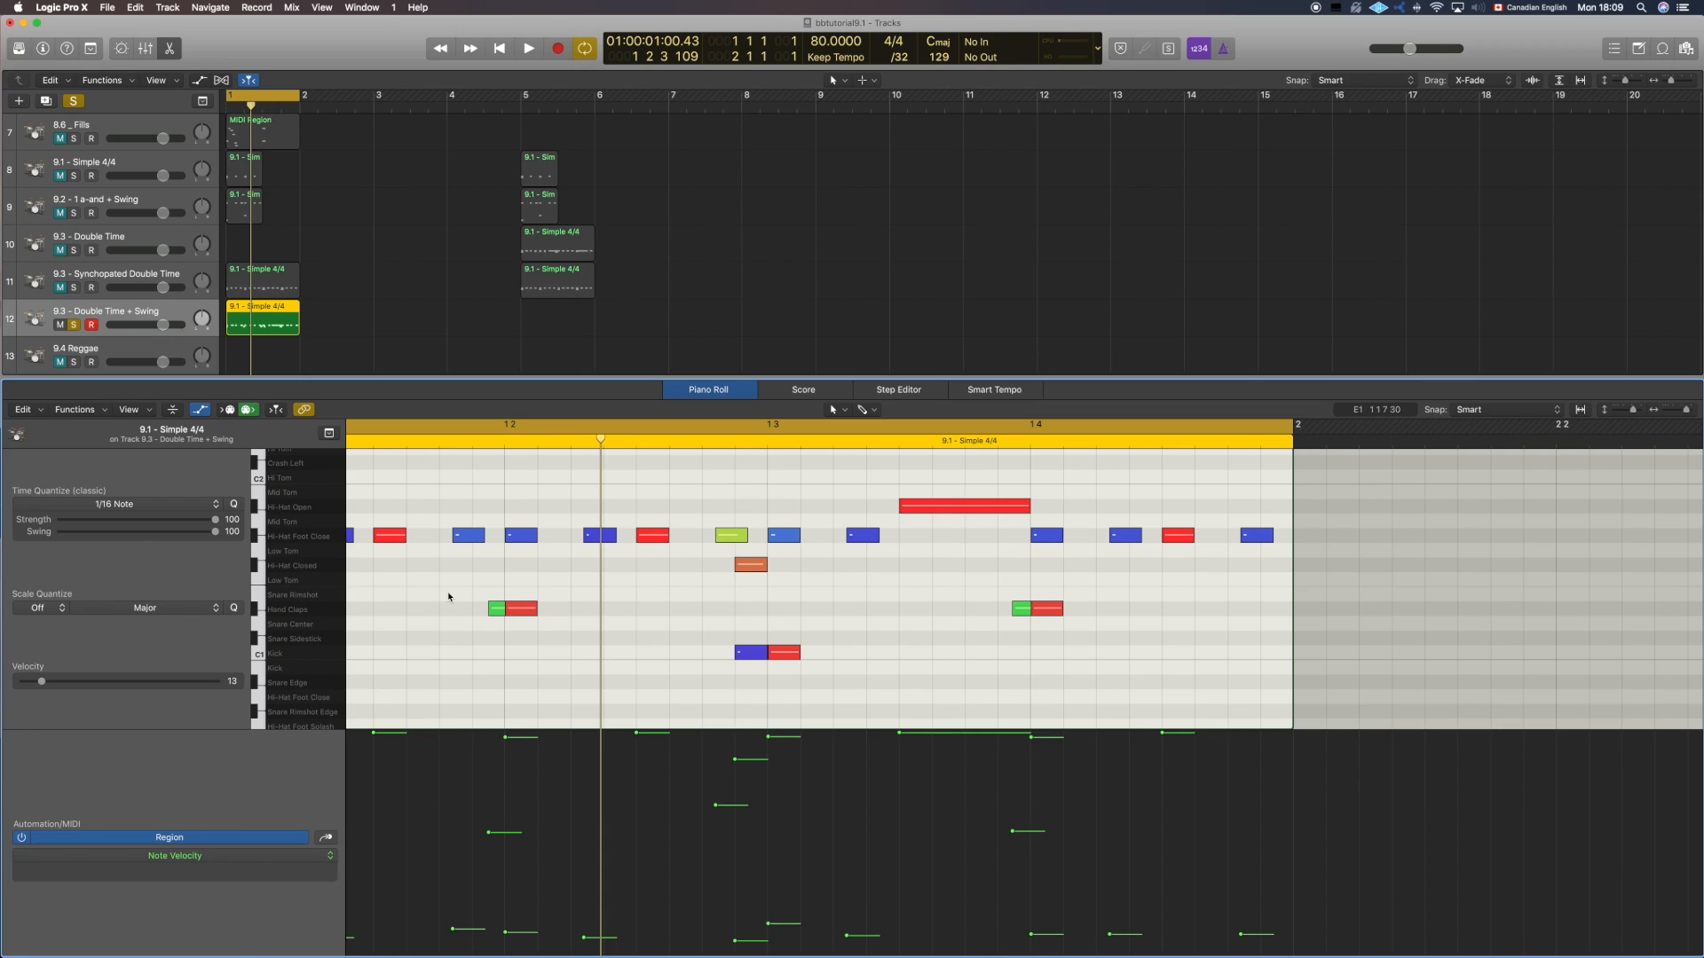
Step: With the global tracks shown, copy the Double Time + Swing region to bar 9 of the soloed 9.4 Reggae track and cycle bar 9
scroll(430, 330, down, 1)
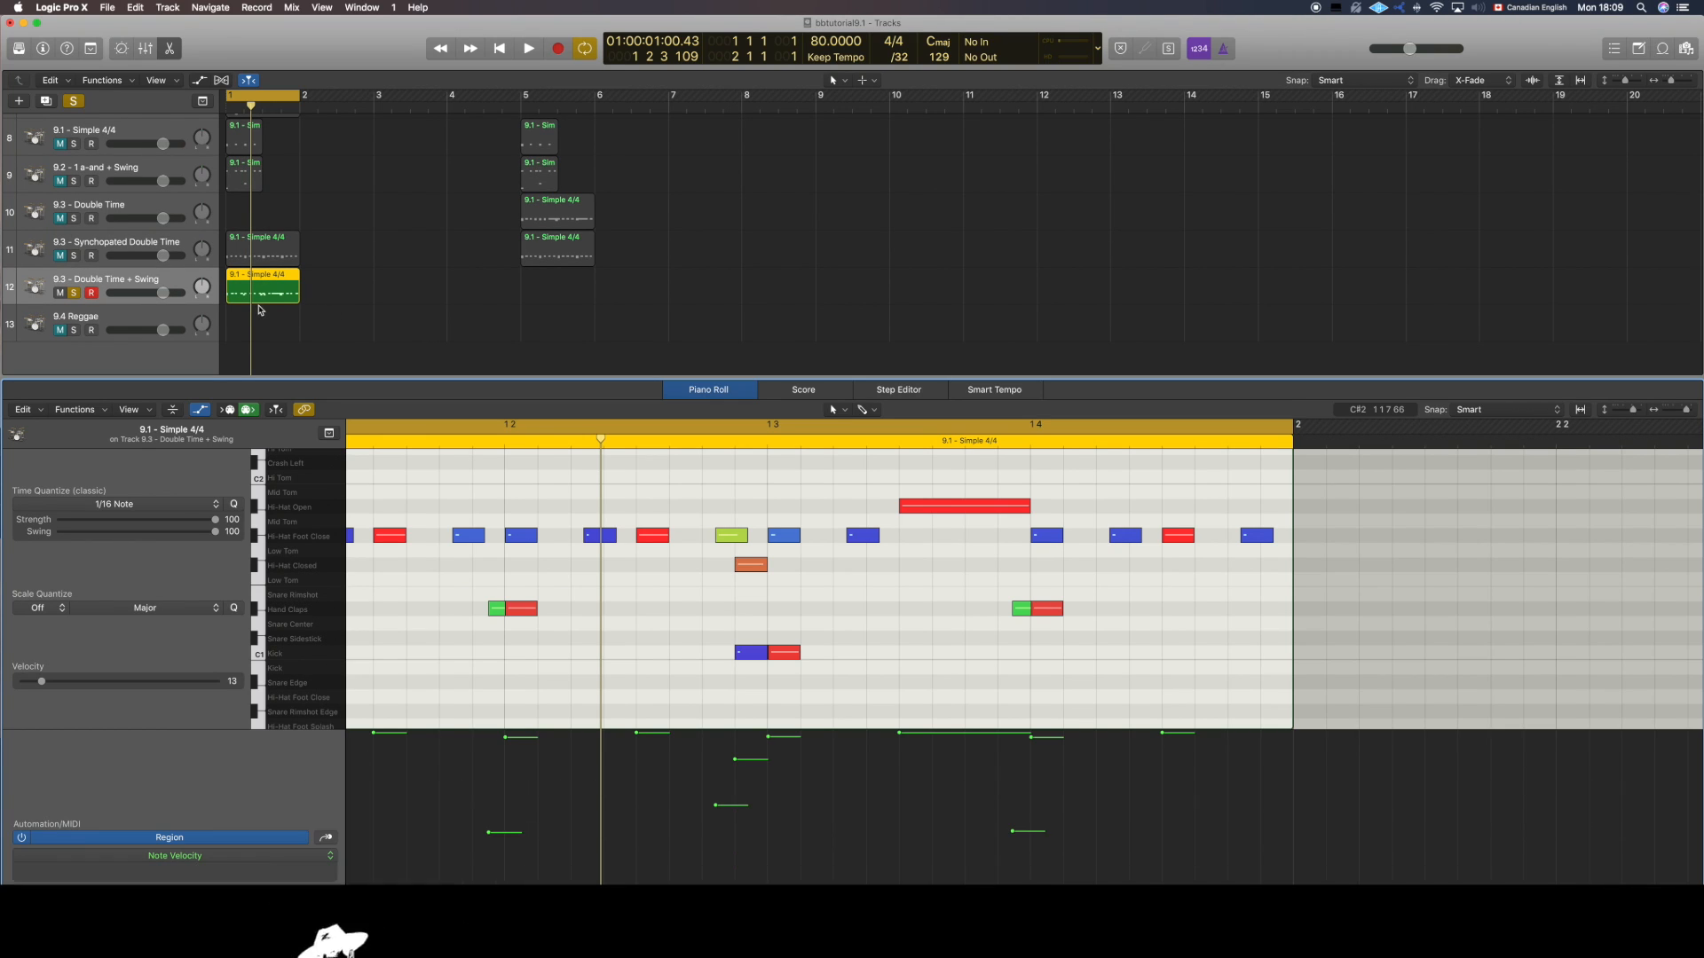
click(132, 324)
click(281, 300)
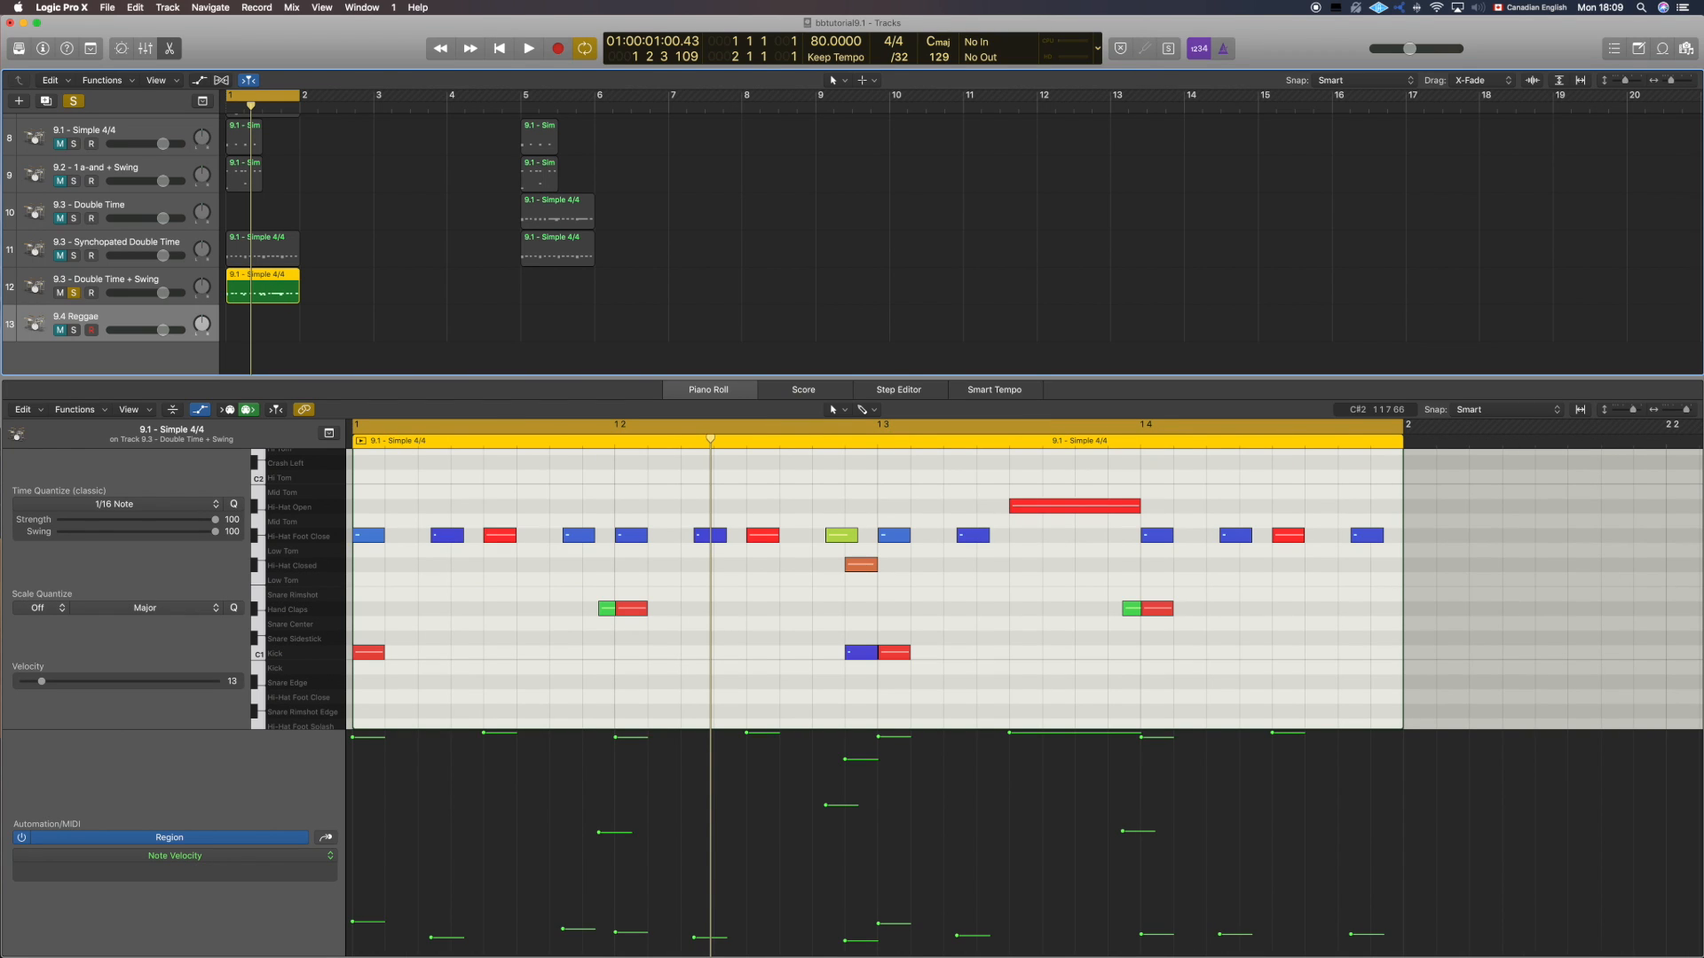
scroll(751, 197, up, 6)
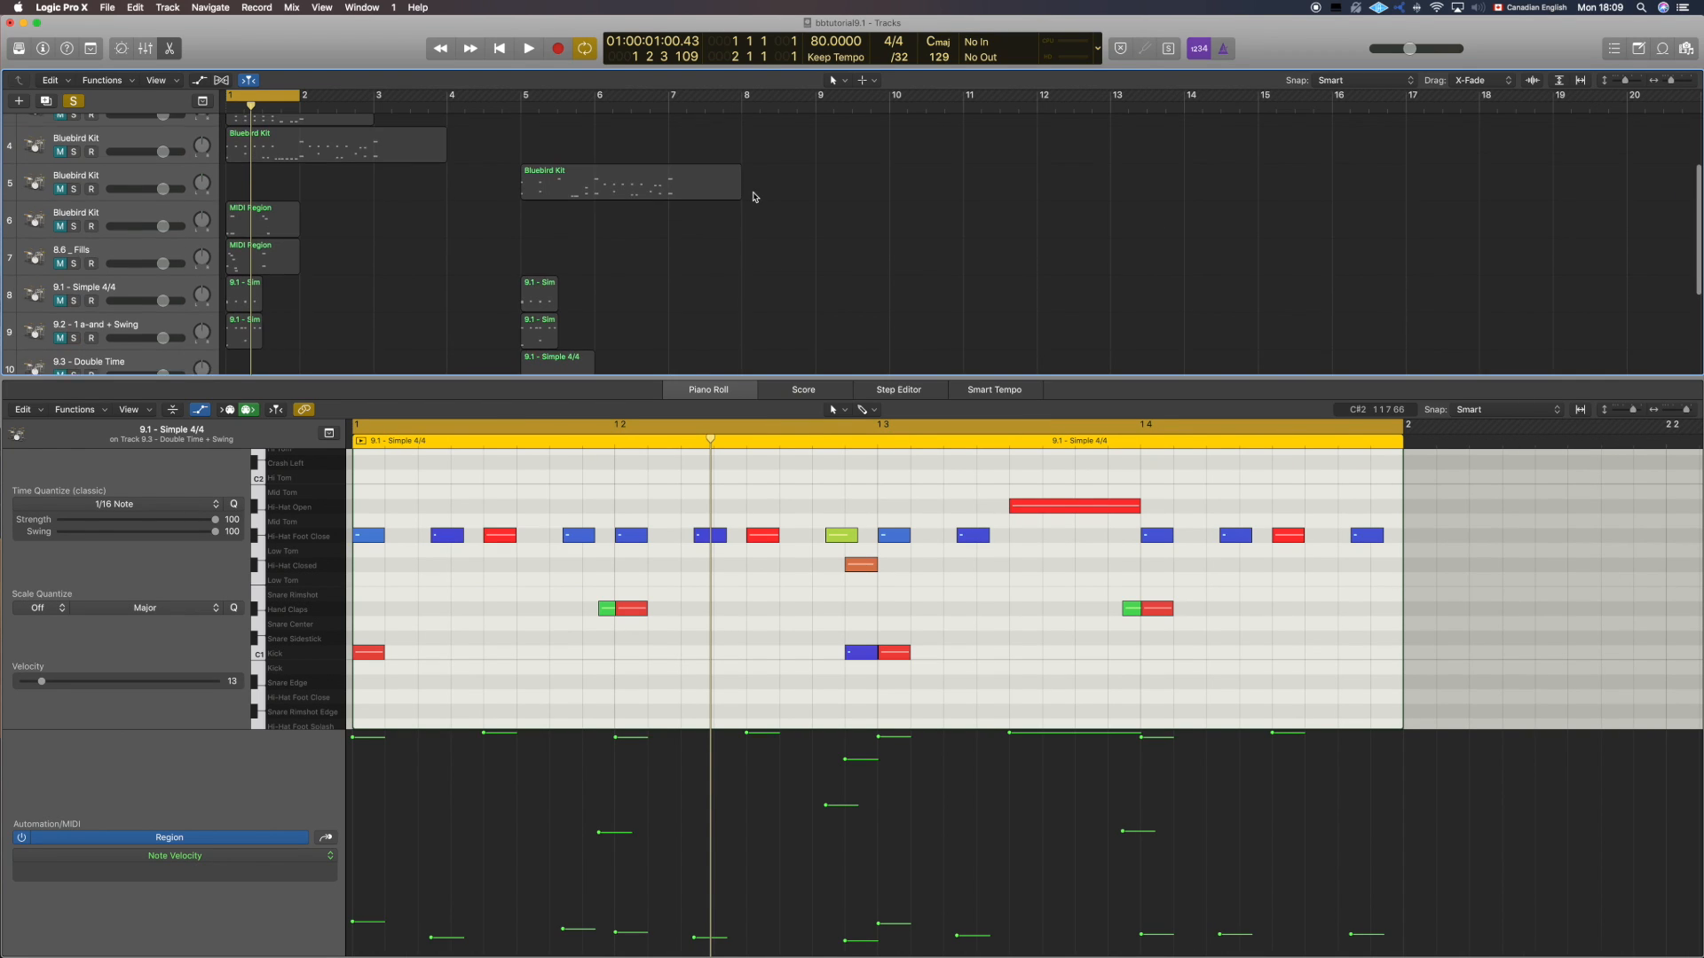
scroll(751, 222, down, 4)
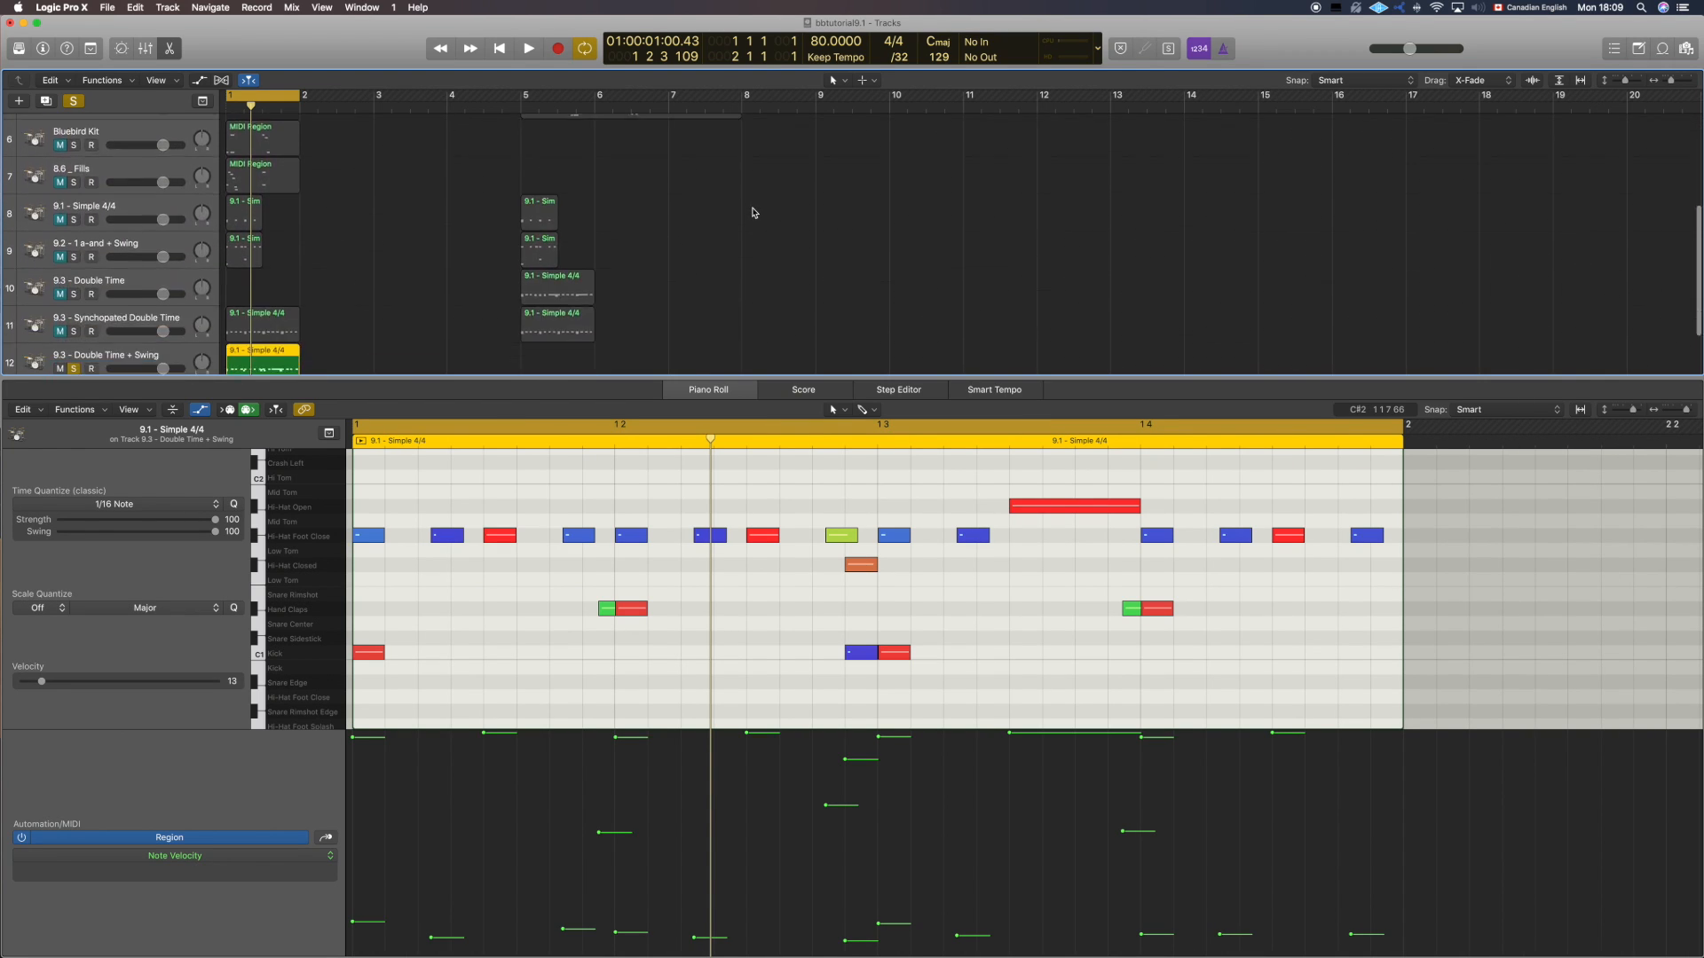
click(202, 102)
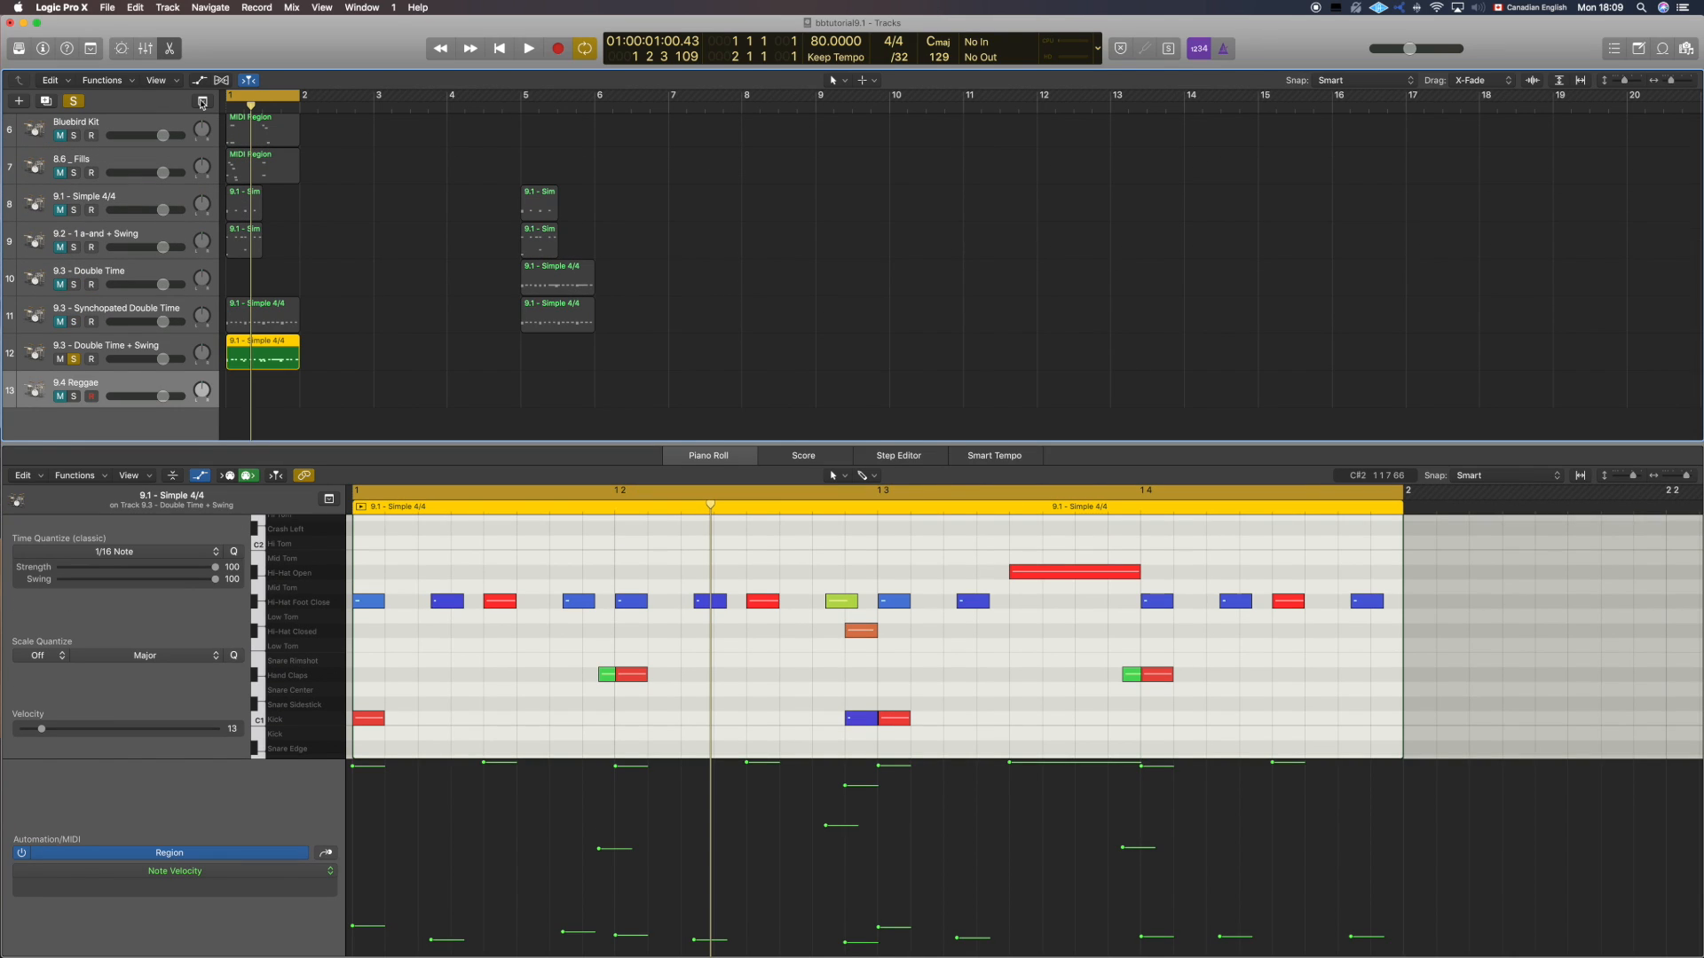
click(202, 101)
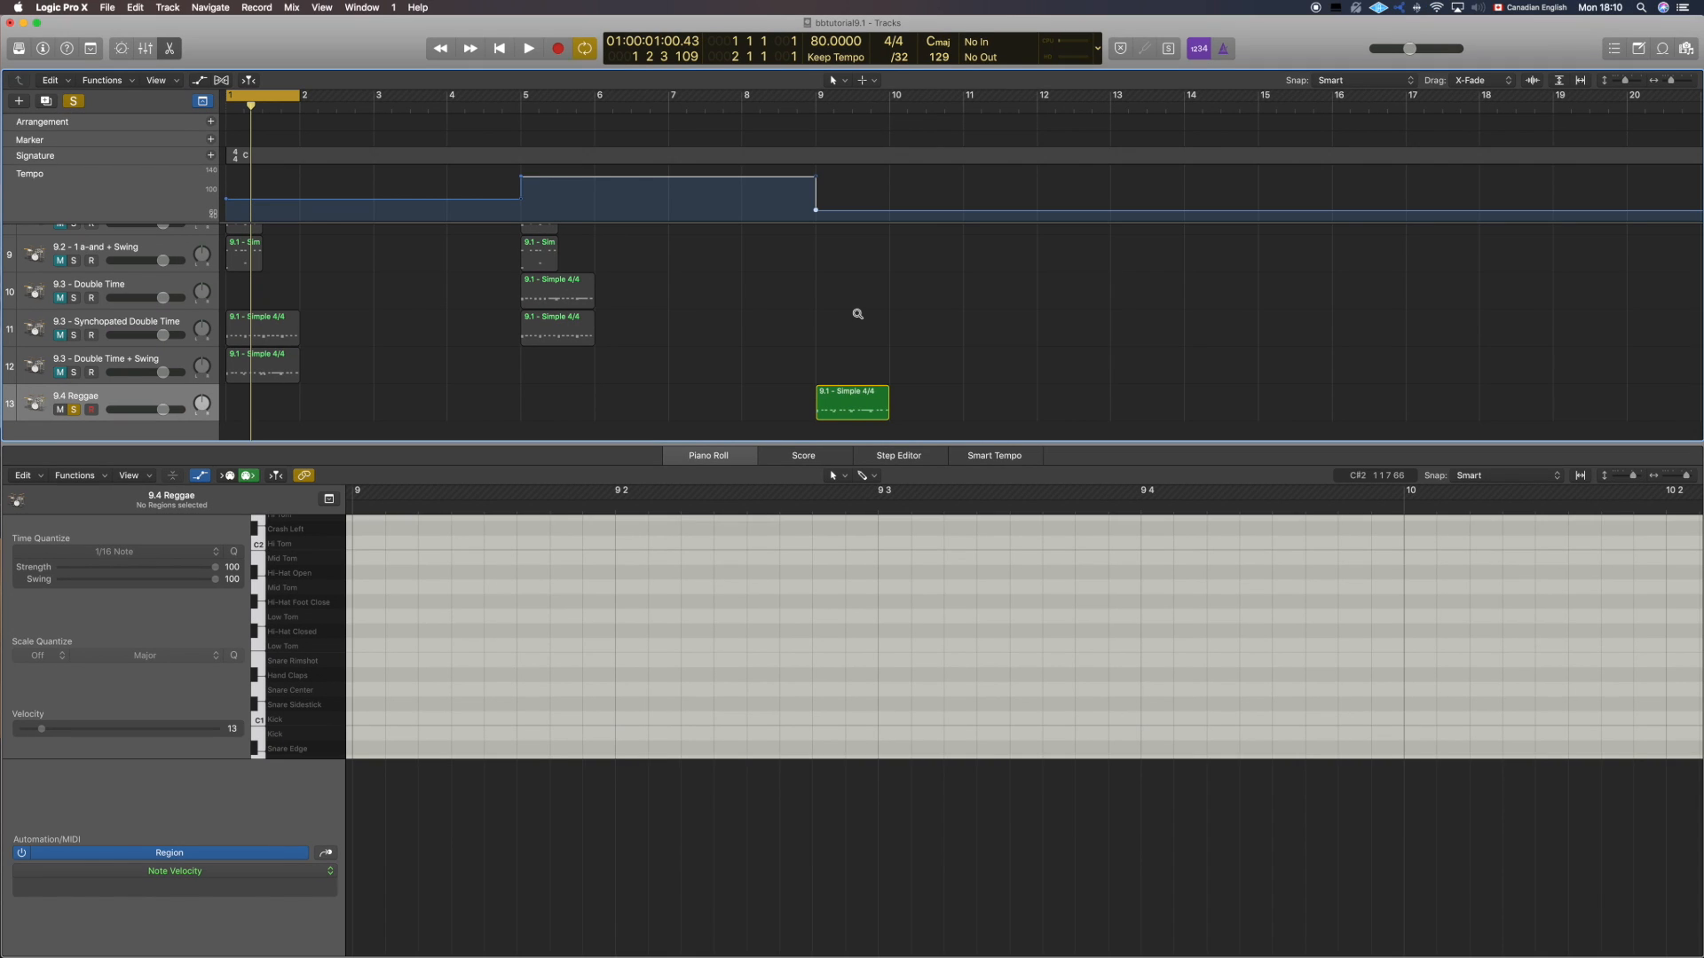
drag(252, 100, 845, 100)
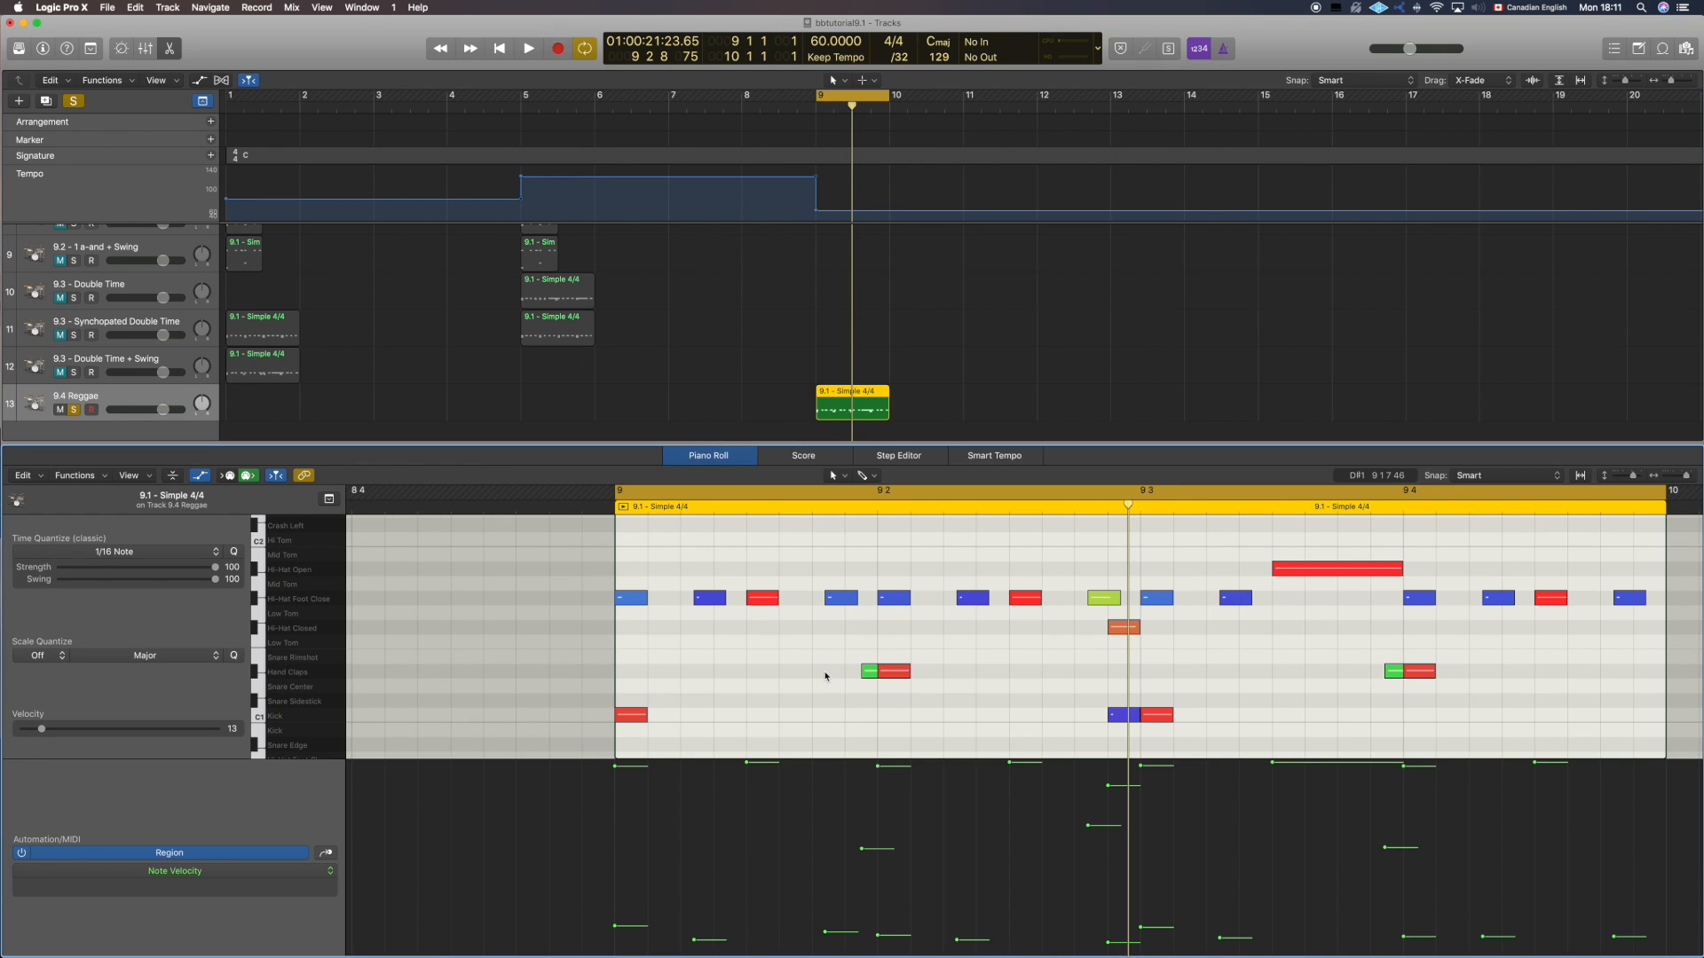
Step: Delete the early hand claps before beats 2 and 4, plus the early kick and Hi-Hat Closed note before beat 3
scroll(827, 678, left, 1)
scroll(887, 671, down, 1)
click(884, 669)
key(Delete)
click(1133, 710)
key(Delete)
key(Delete)
click(1408, 667)
key(Delete)
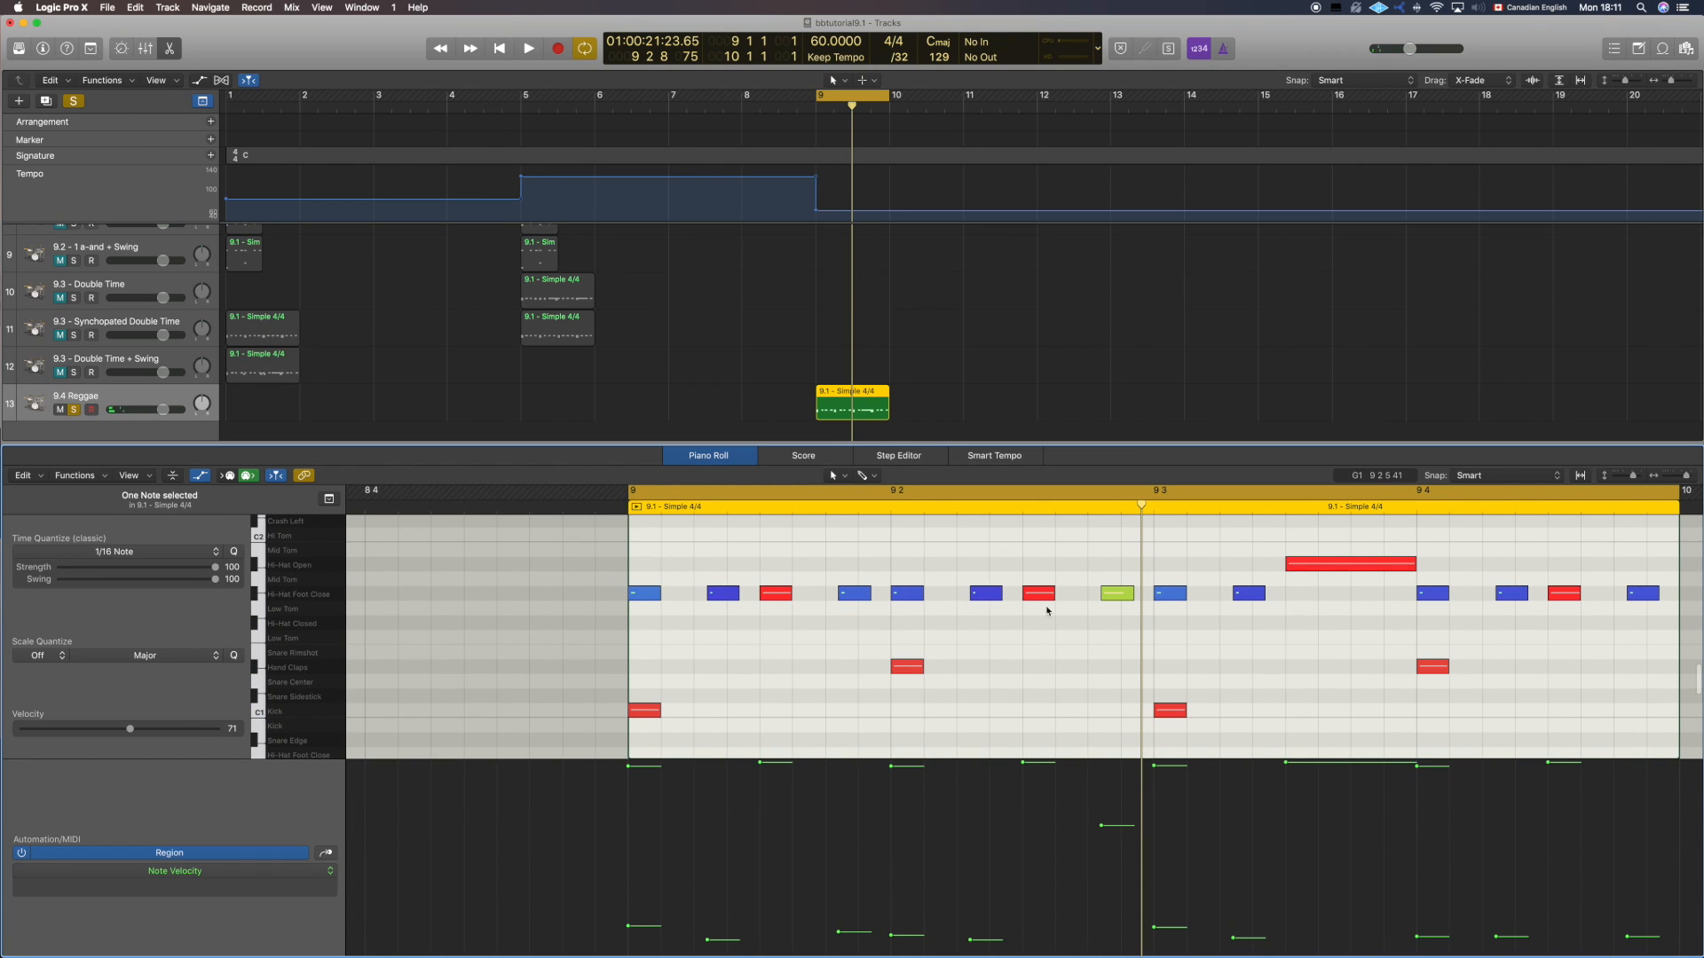
Step: Move the hand claps on beats 2 and 4 to Snare Sidestick and play back the bar
drag(870, 643, 1460, 697)
drag(905, 671, 905, 696)
click(830, 661)
key(space)
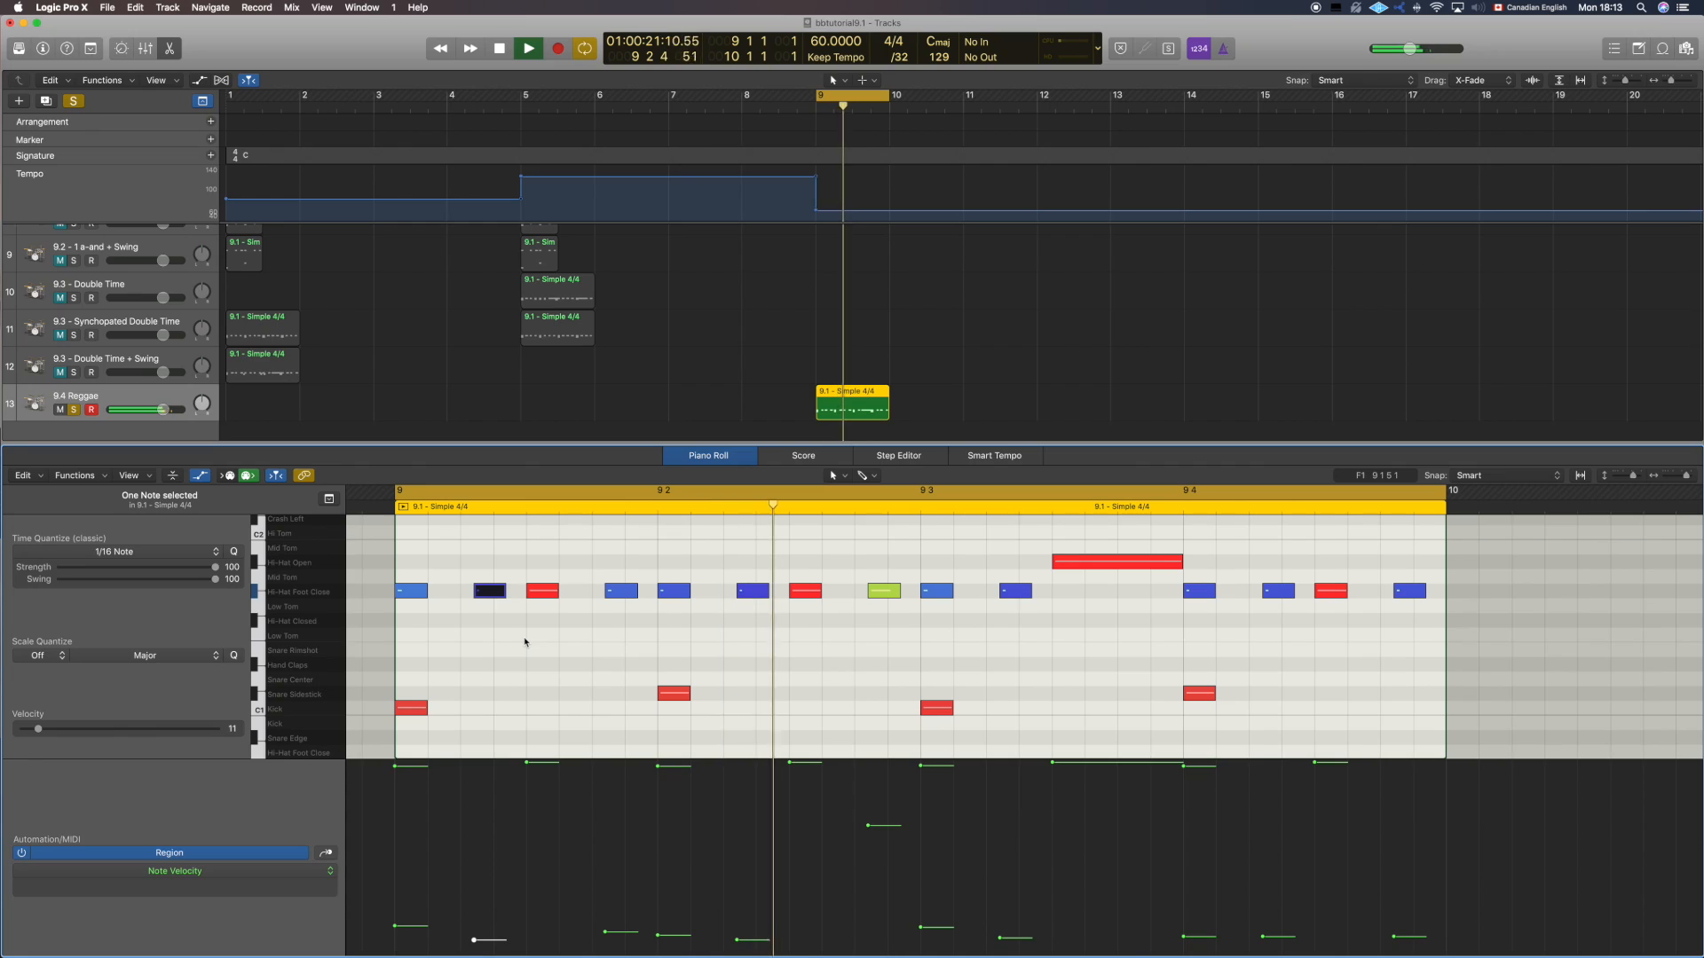
key(space)
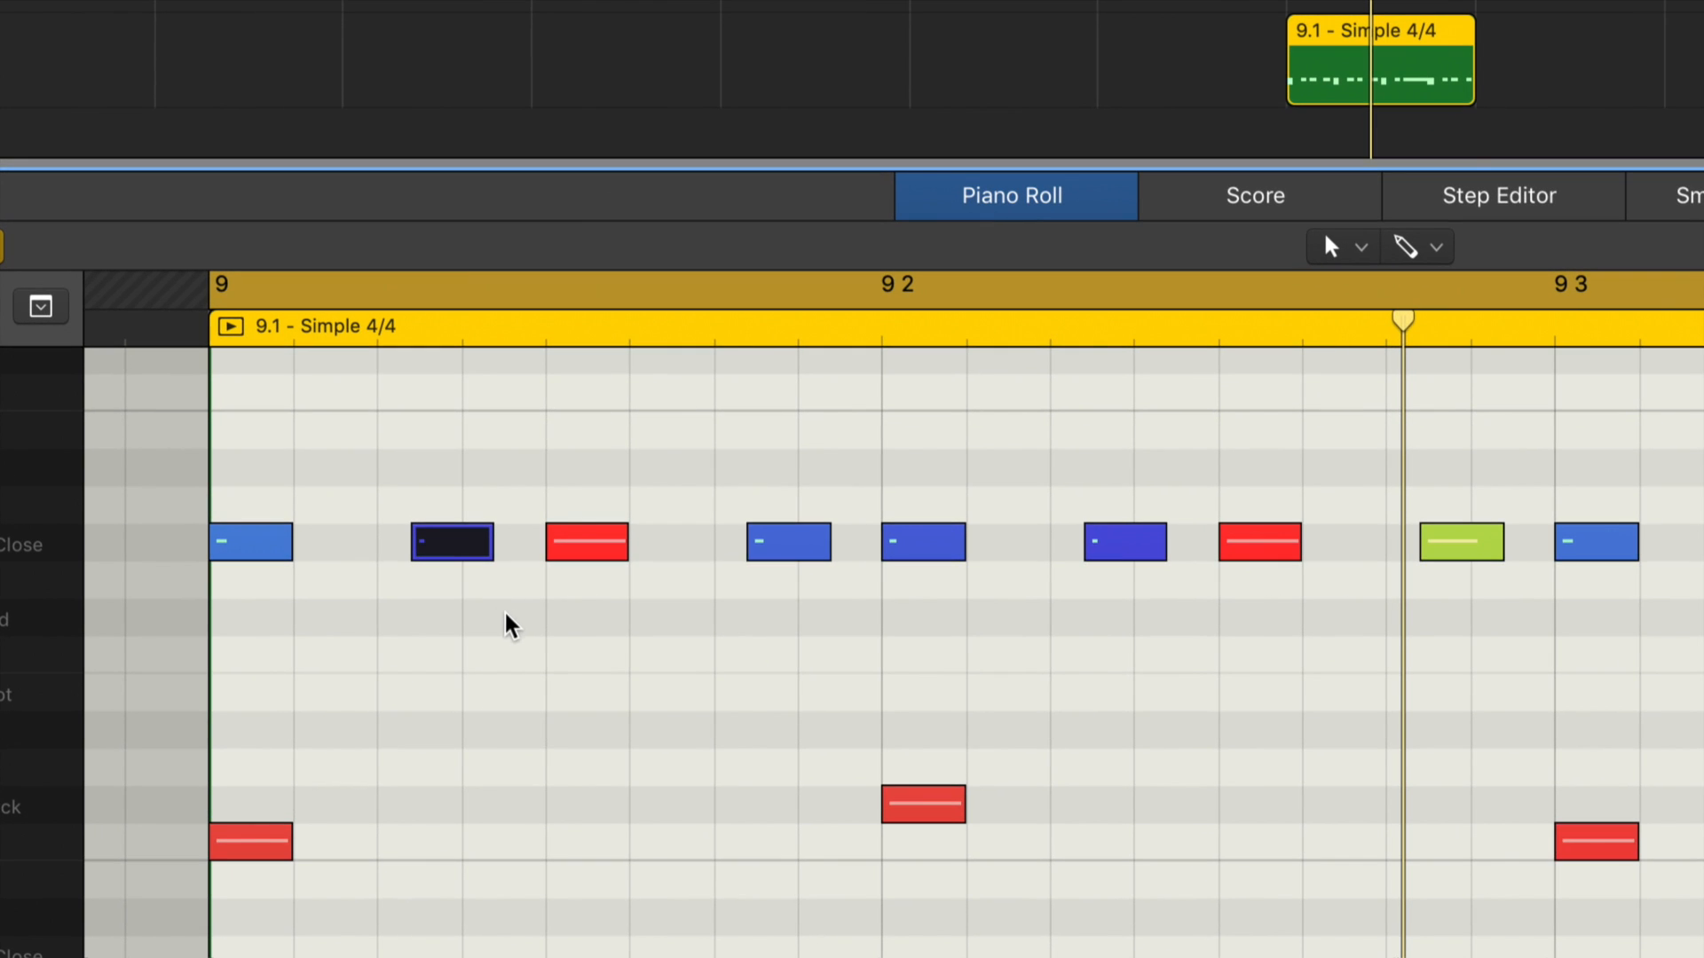
Step: Move the two soft hi-hats of beat 1 to positions 9 1 3 1 and 9 1 4 1, and play back the change
drag(453, 571, 498, 556)
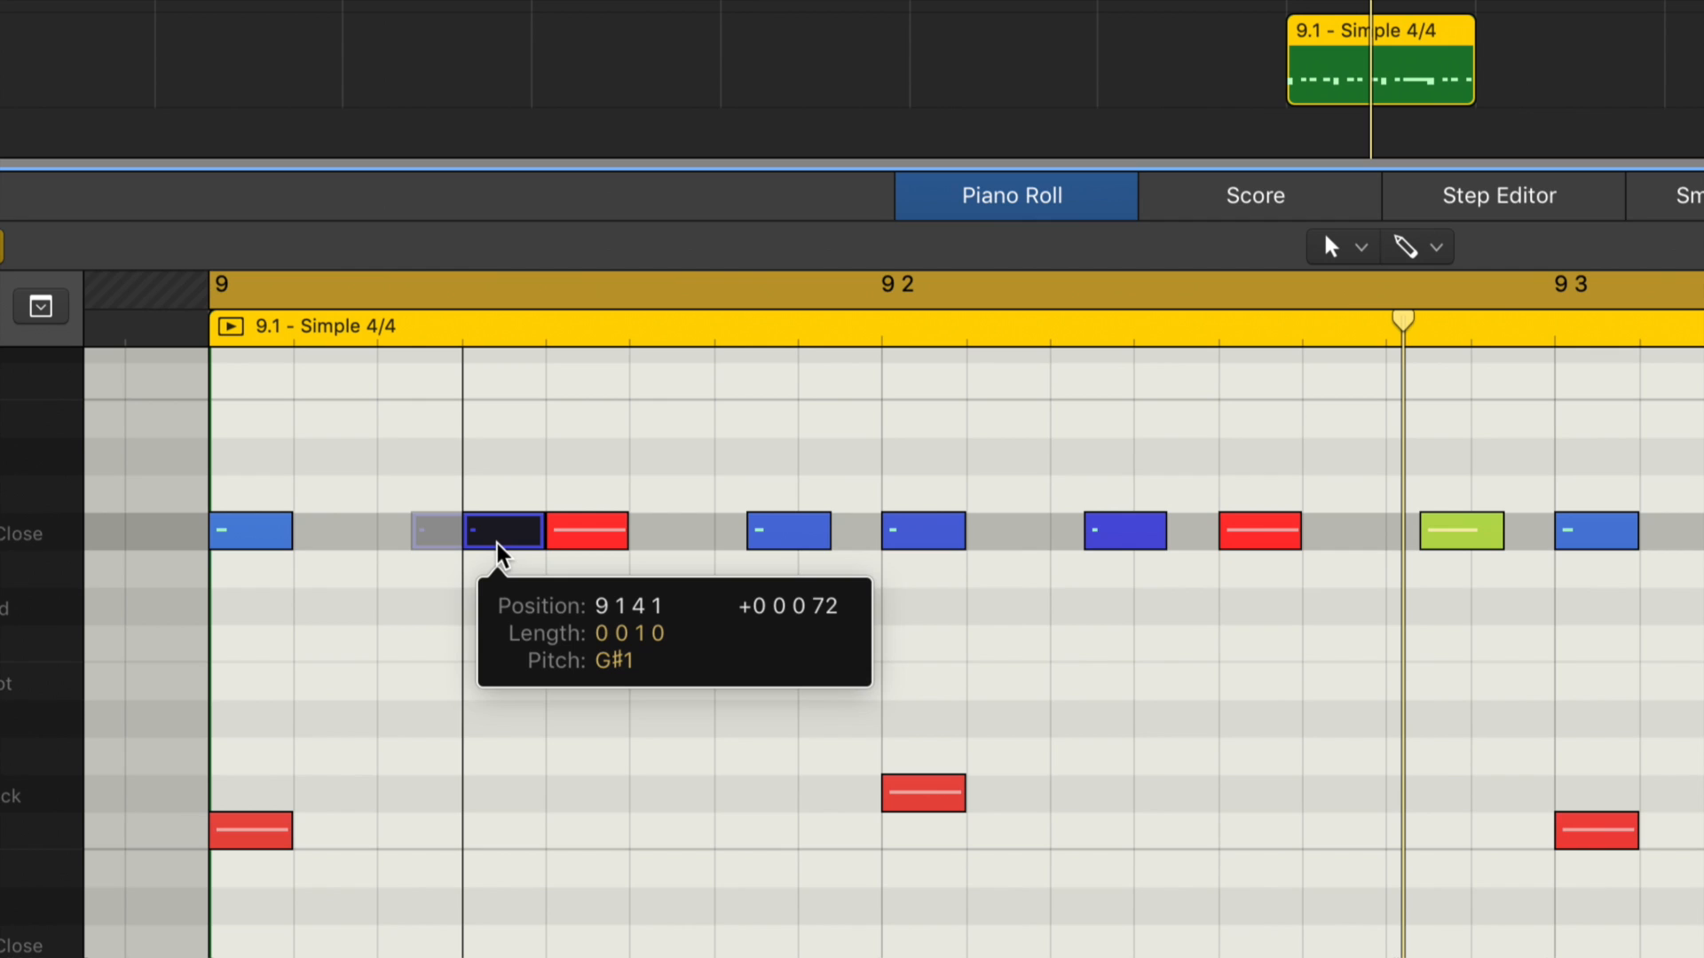
drag(270, 547, 419, 549)
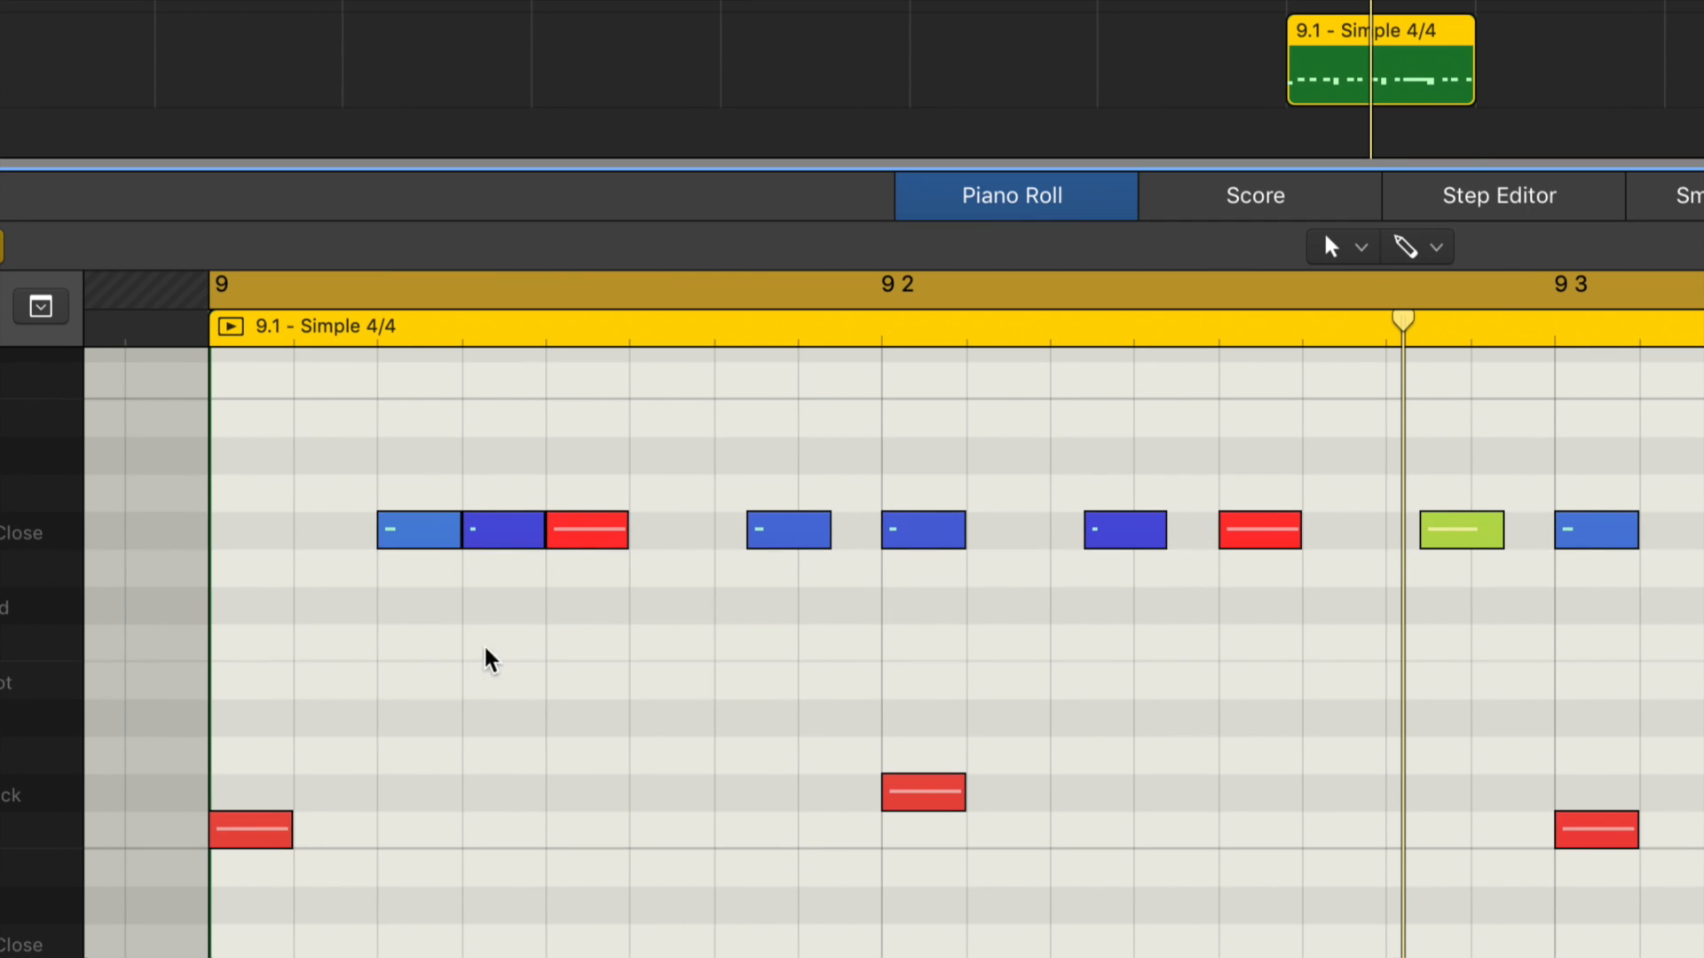
key(space)
key(space)
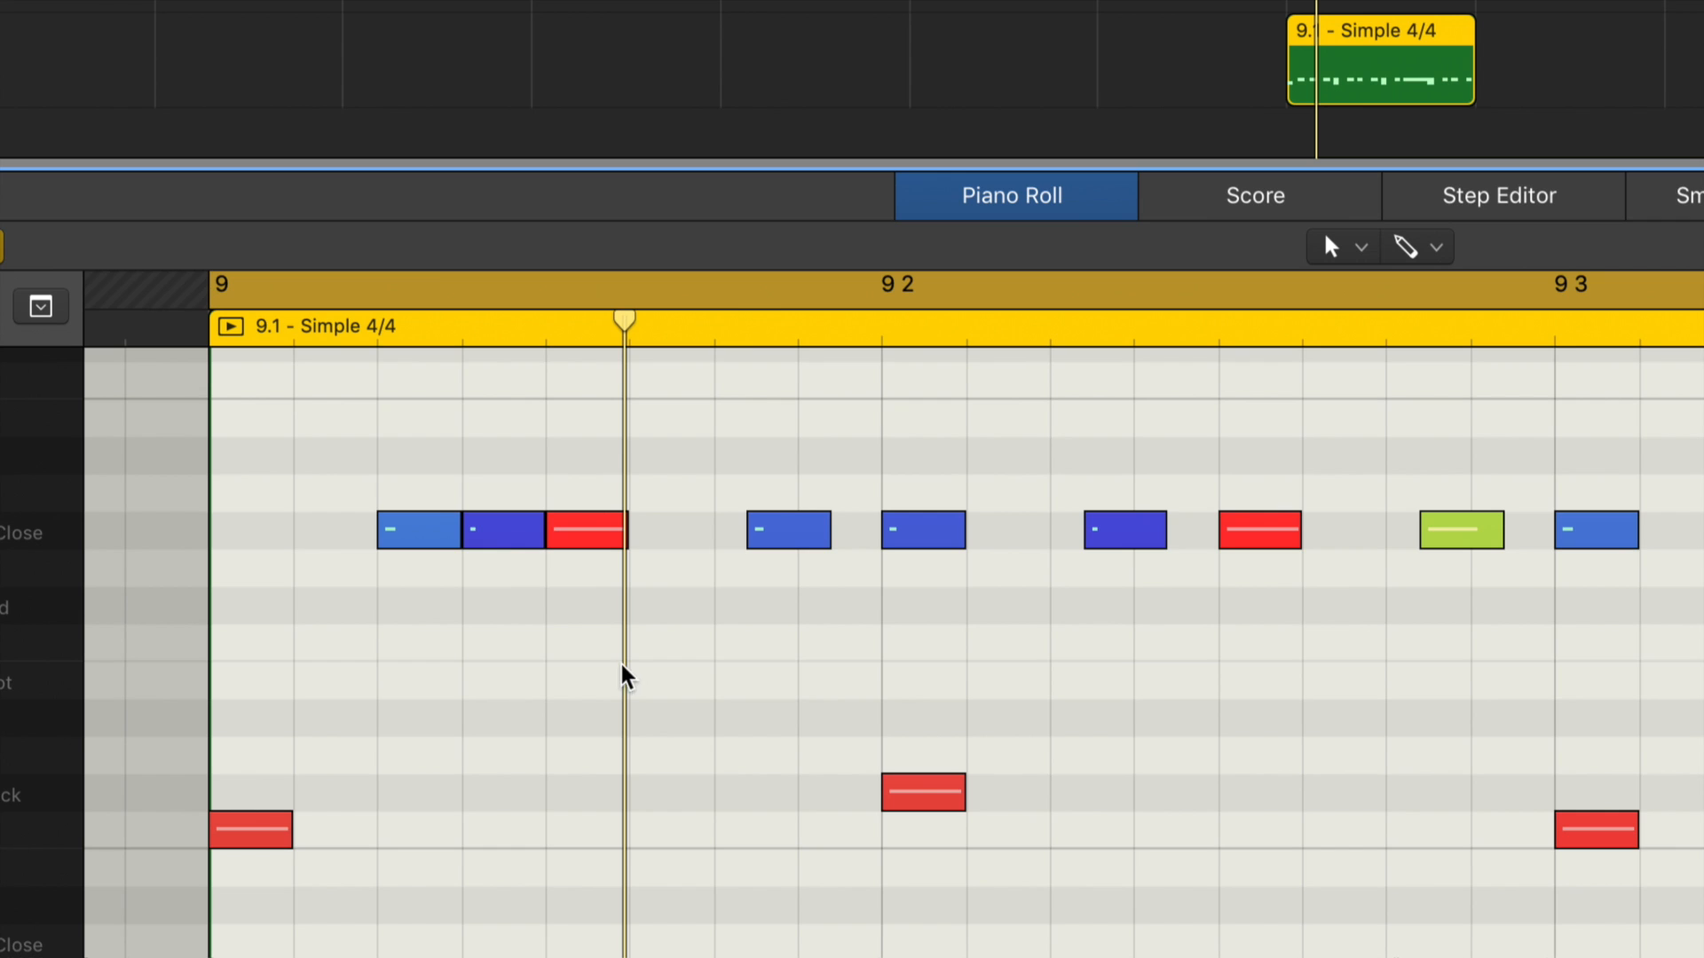
key(space)
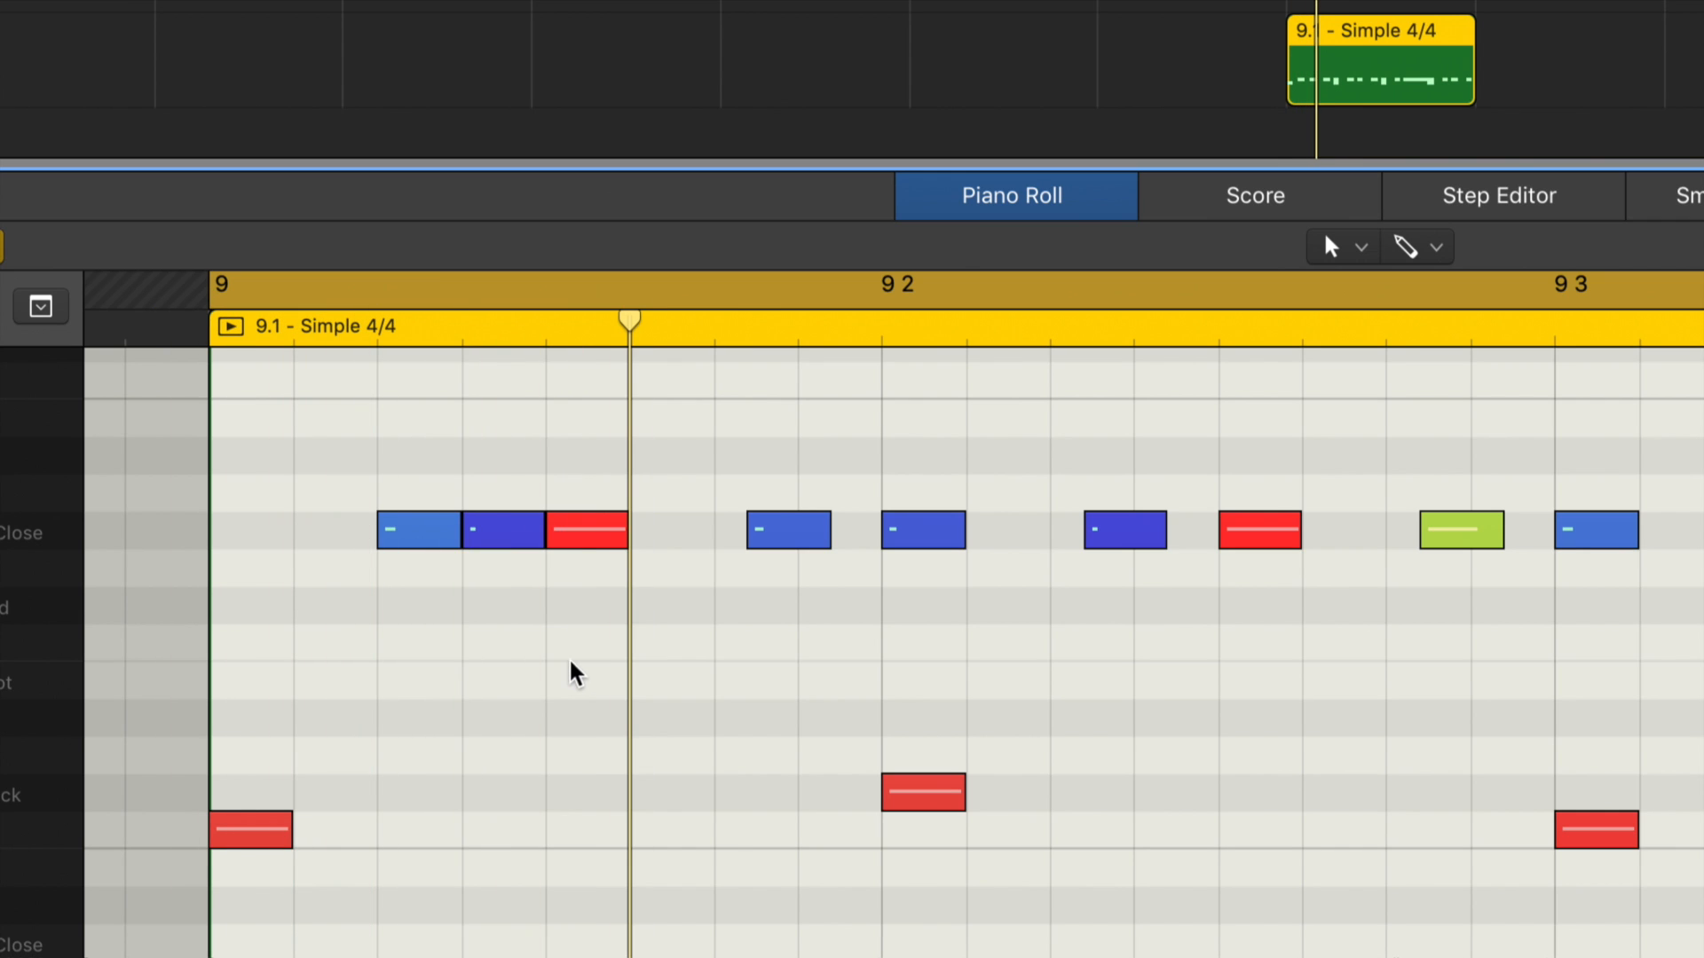
Step: Move the two soft hi-hats of beat 2 to 9 2 3 1 and 9 2 4 1, directly ahead of the accent, and play back
drag(413, 470, 498, 560)
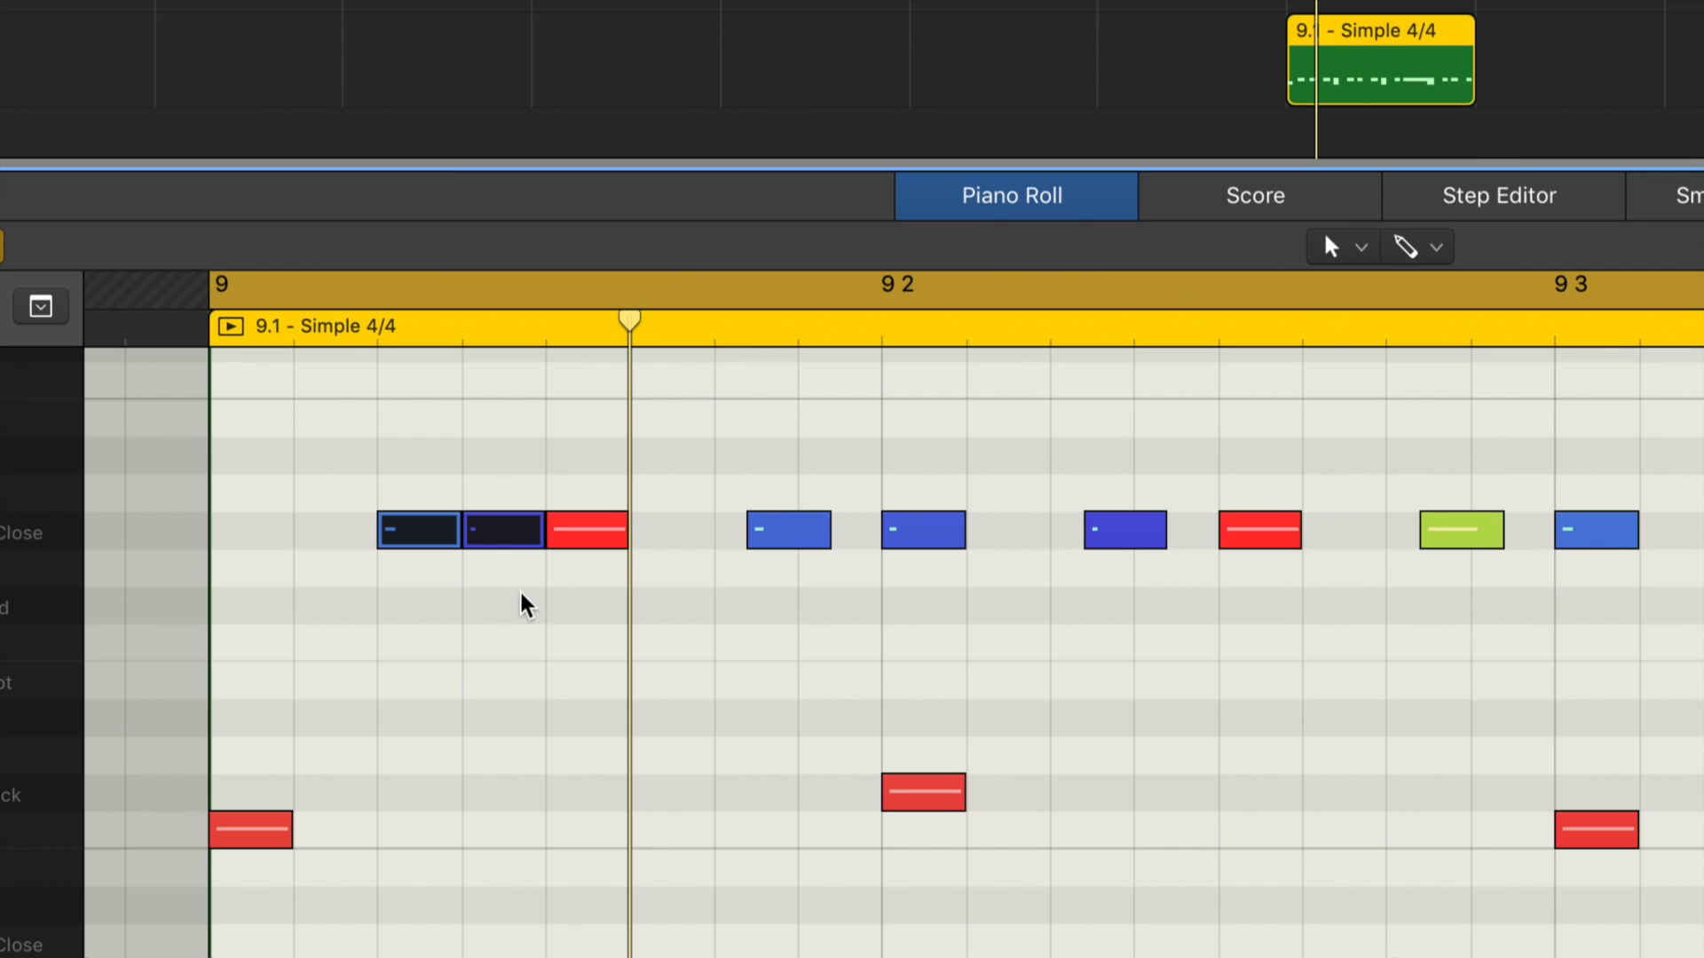
click(612, 533)
drag(609, 525, 628, 528)
drag(410, 528, 552, 535)
key(space)
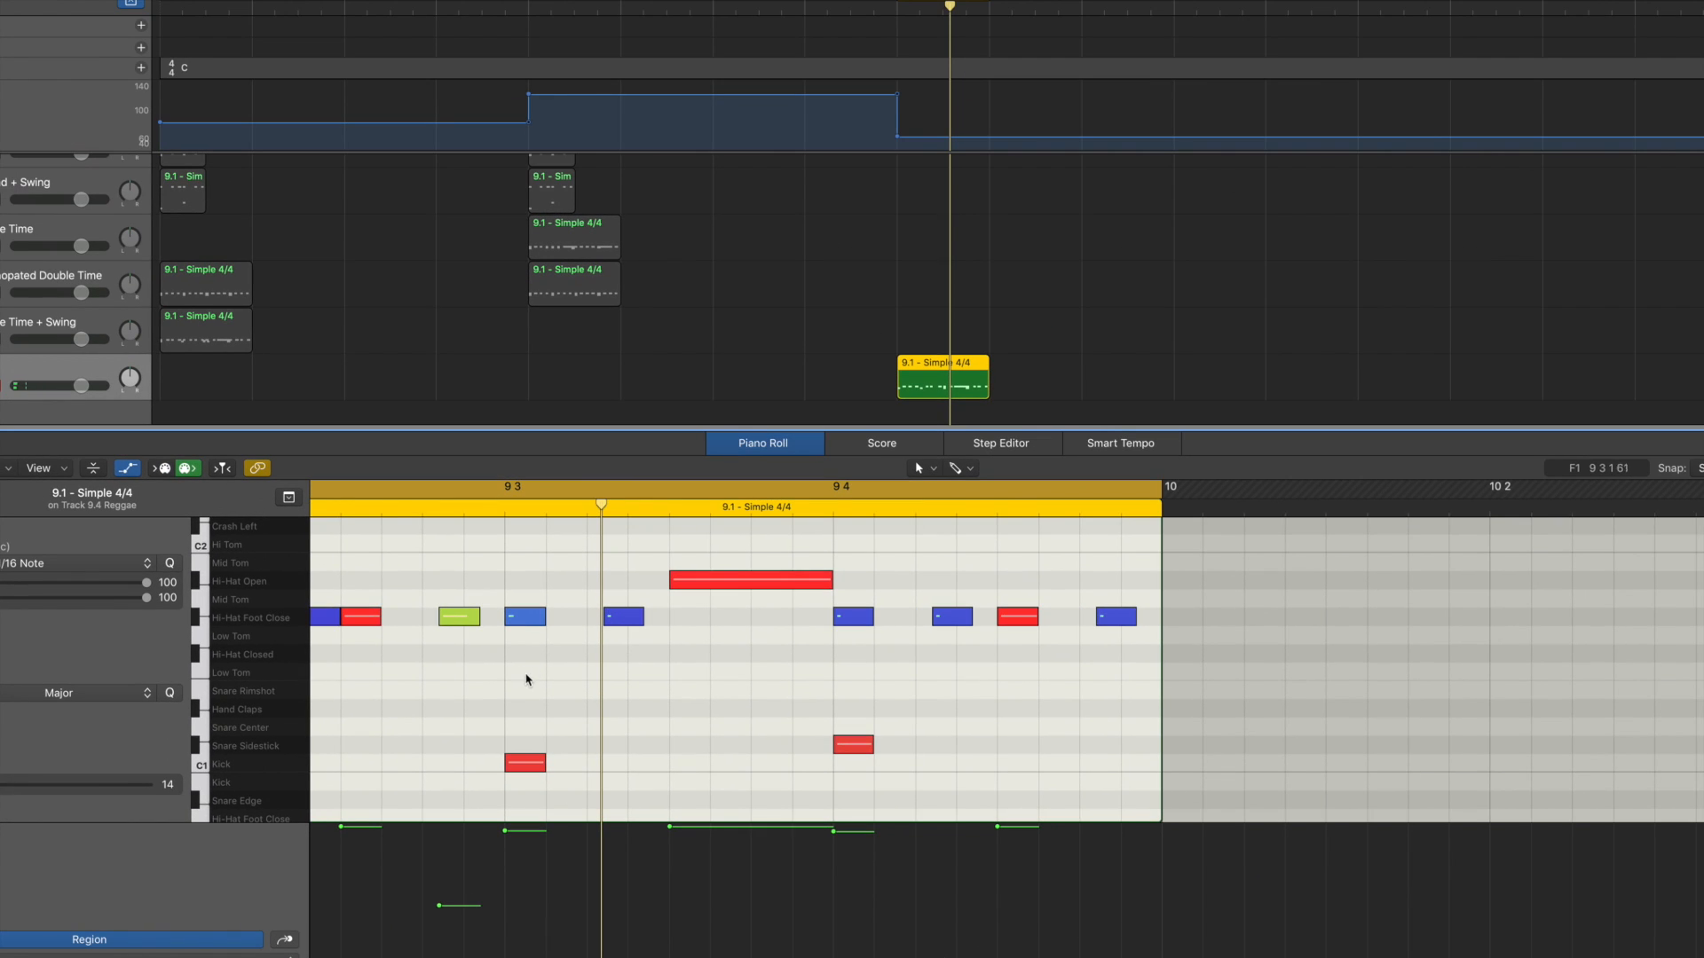
Step: Move the soft hi-hats of beats 3 and 4 to the third and fourth thirty-second notes of each beat
scroll(856, 641, right, 1)
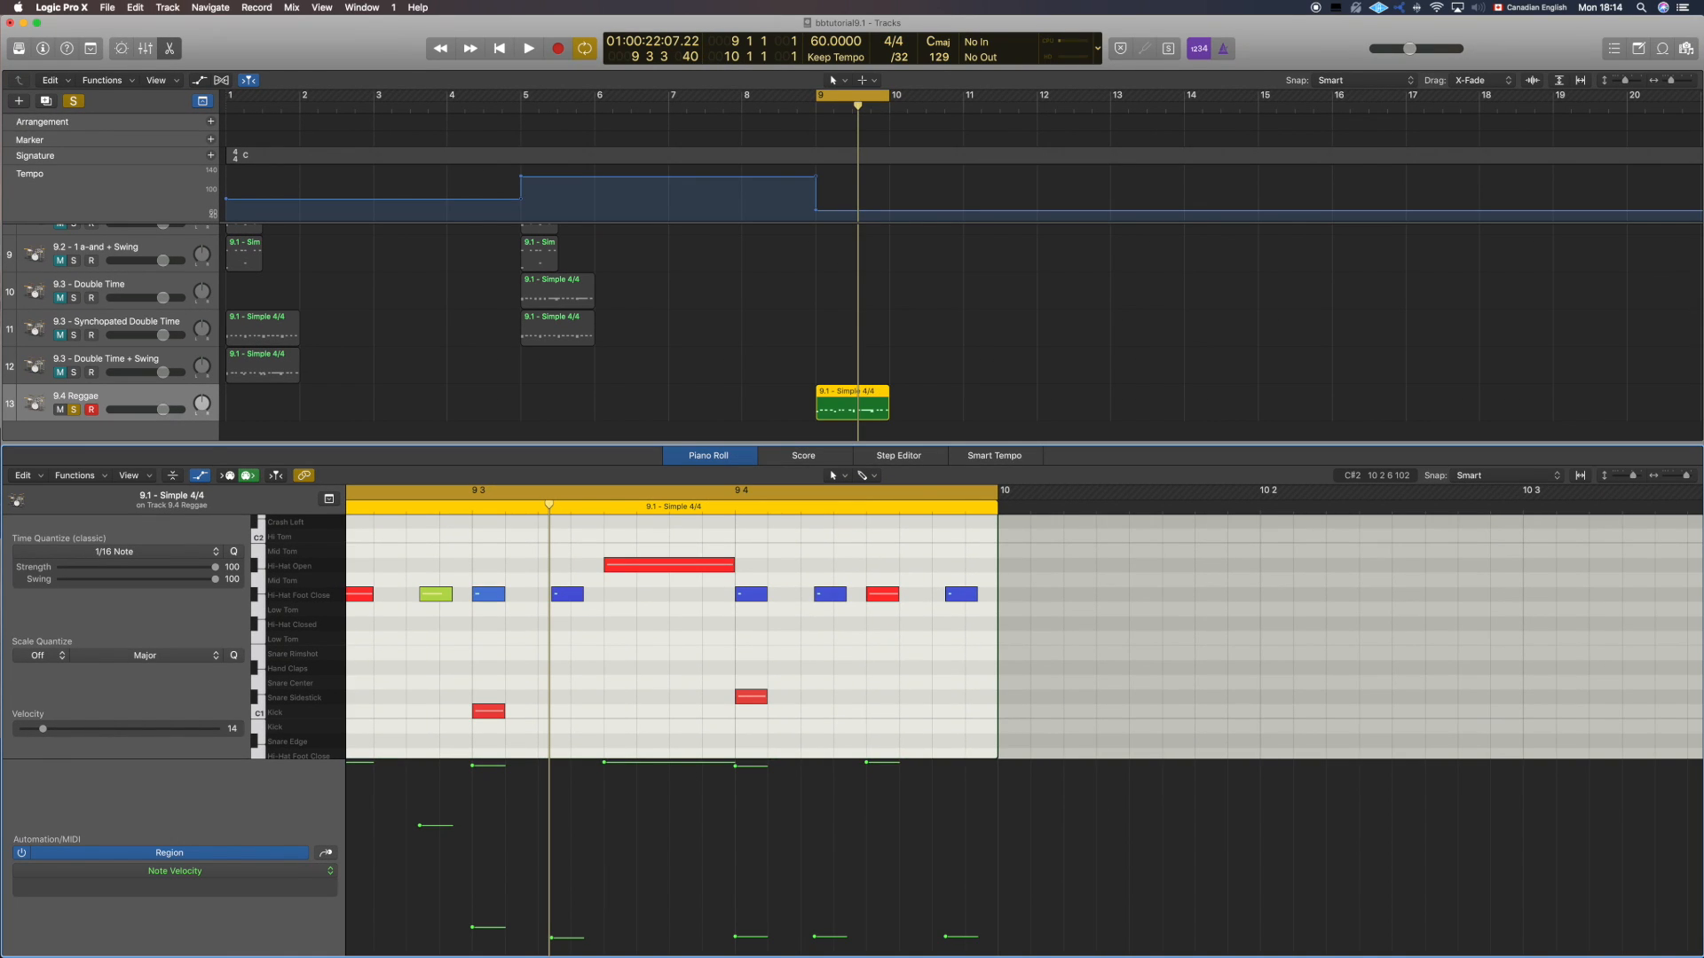
scroll(589, 633, left, 2)
mouse_move(647, 593)
mouse_down()
mouse_move(665, 591)
mouse_move(567, 589)
mouse_move(632, 591)
mouse_up()
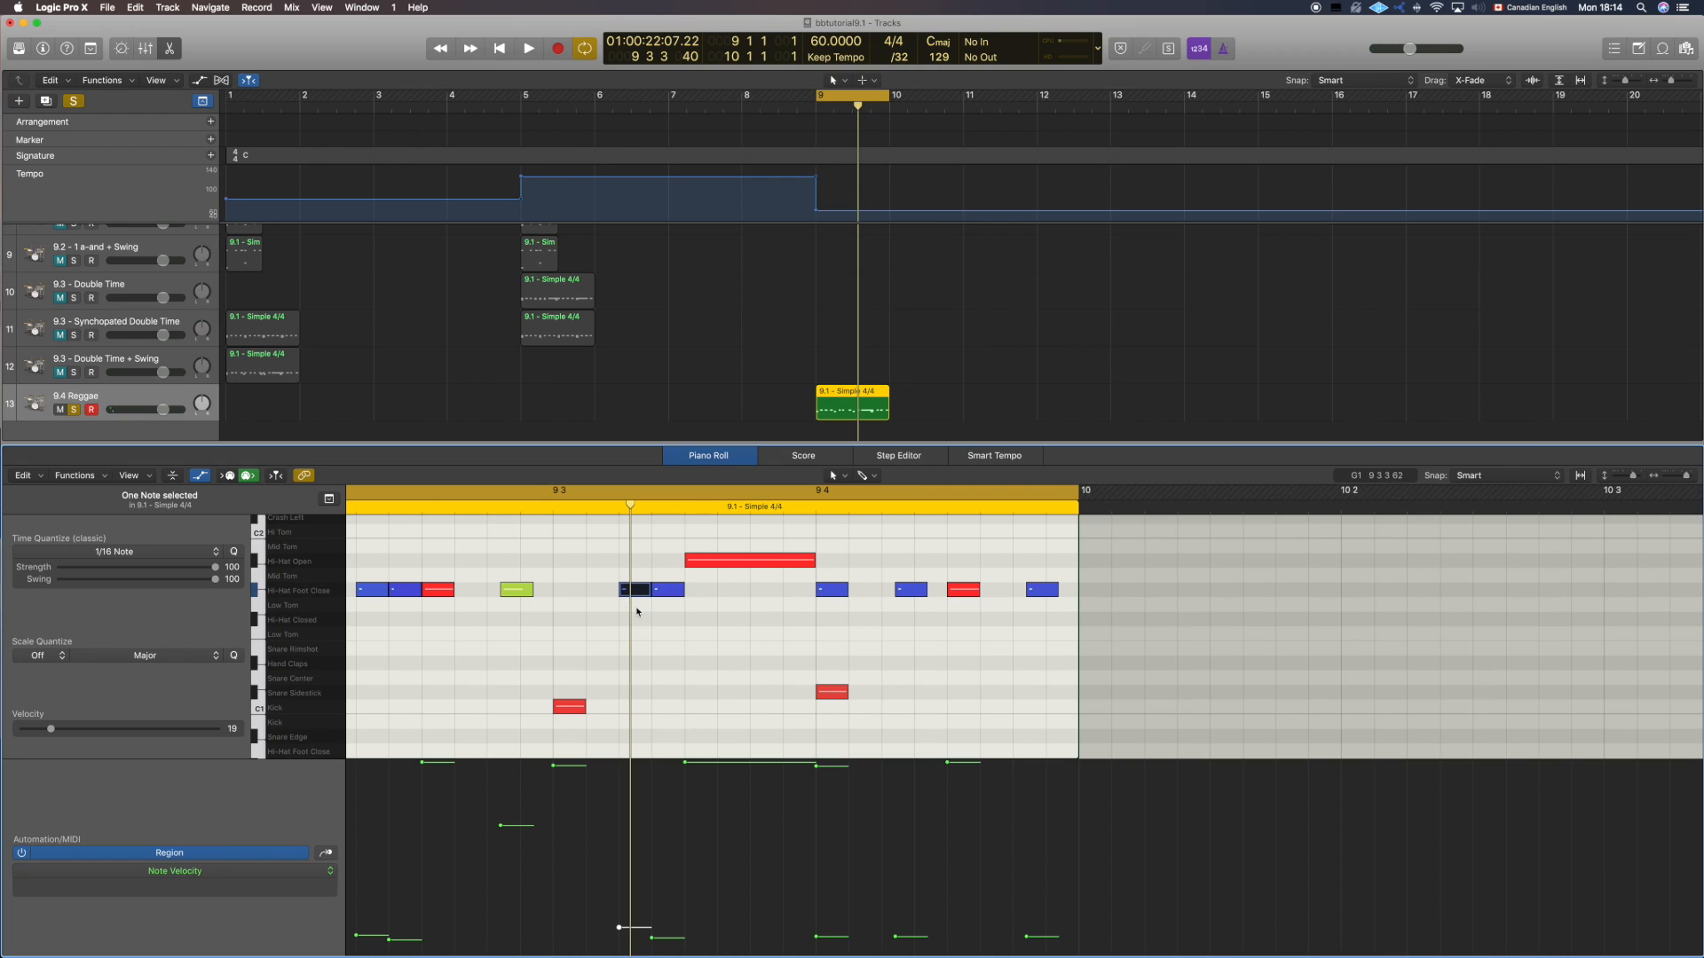
mouse_move(907, 594)
mouse_down()
mouse_move(926, 591)
mouse_move(901, 593)
mouse_up()
Step: Move the open hi-hat from beat 3 into the second half of beat 2, ending at beat 3
scroll(1065, 621, left, 5)
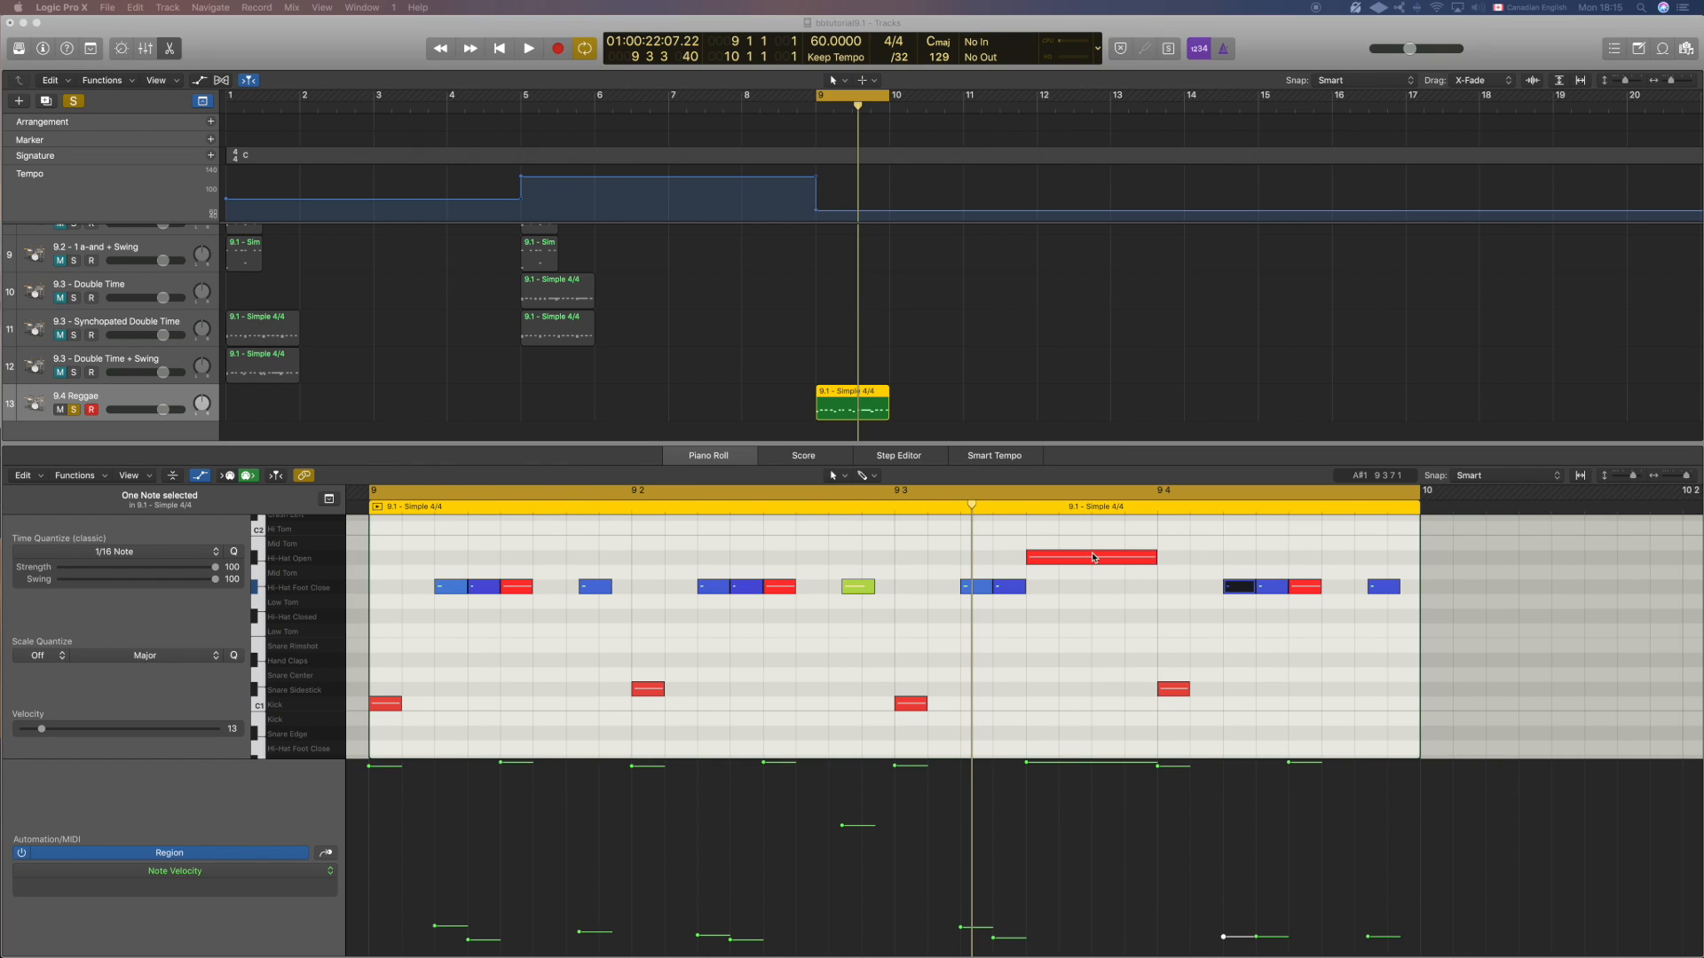
mouse_move(1085, 560)
mouse_down()
mouse_move(768, 560)
mouse_move(829, 565)
mouse_move(832, 588)
mouse_move(808, 562)
mouse_up()
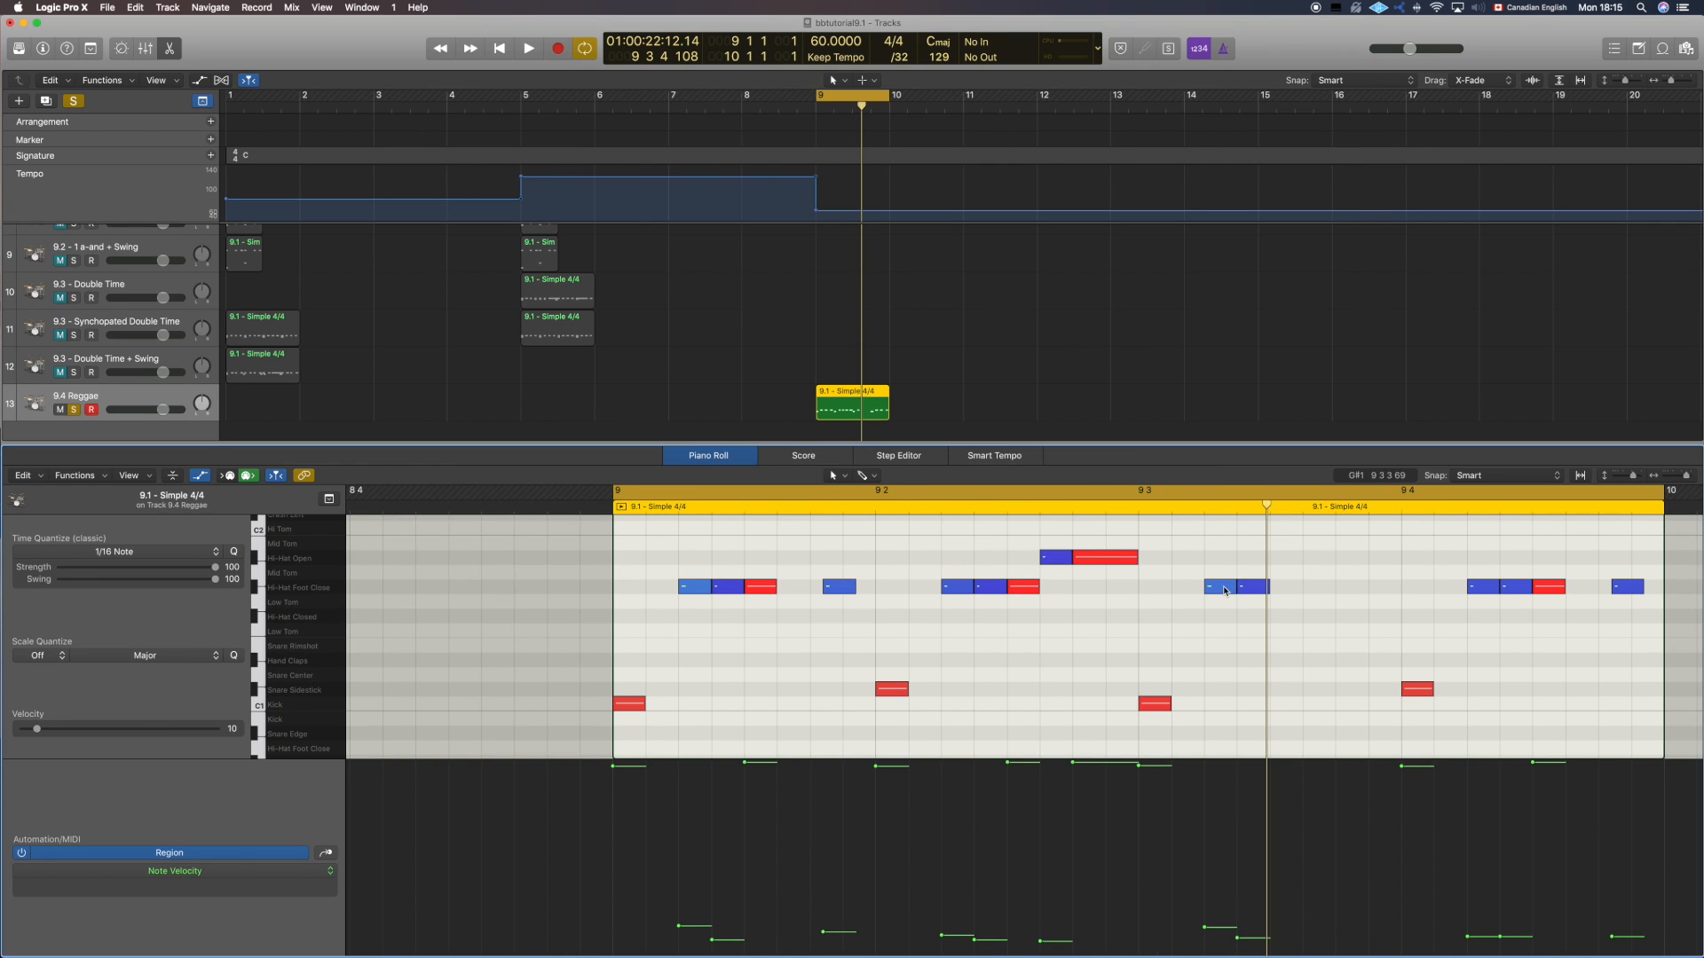
Step: Copy a soft hi-hat from beat 3 onto the kick at 9 3 1 1, set its velocity to 93, and play back
drag(1226, 591, 1154, 590)
drag(1134, 929, 1141, 814)
click(1142, 659)
key(space)
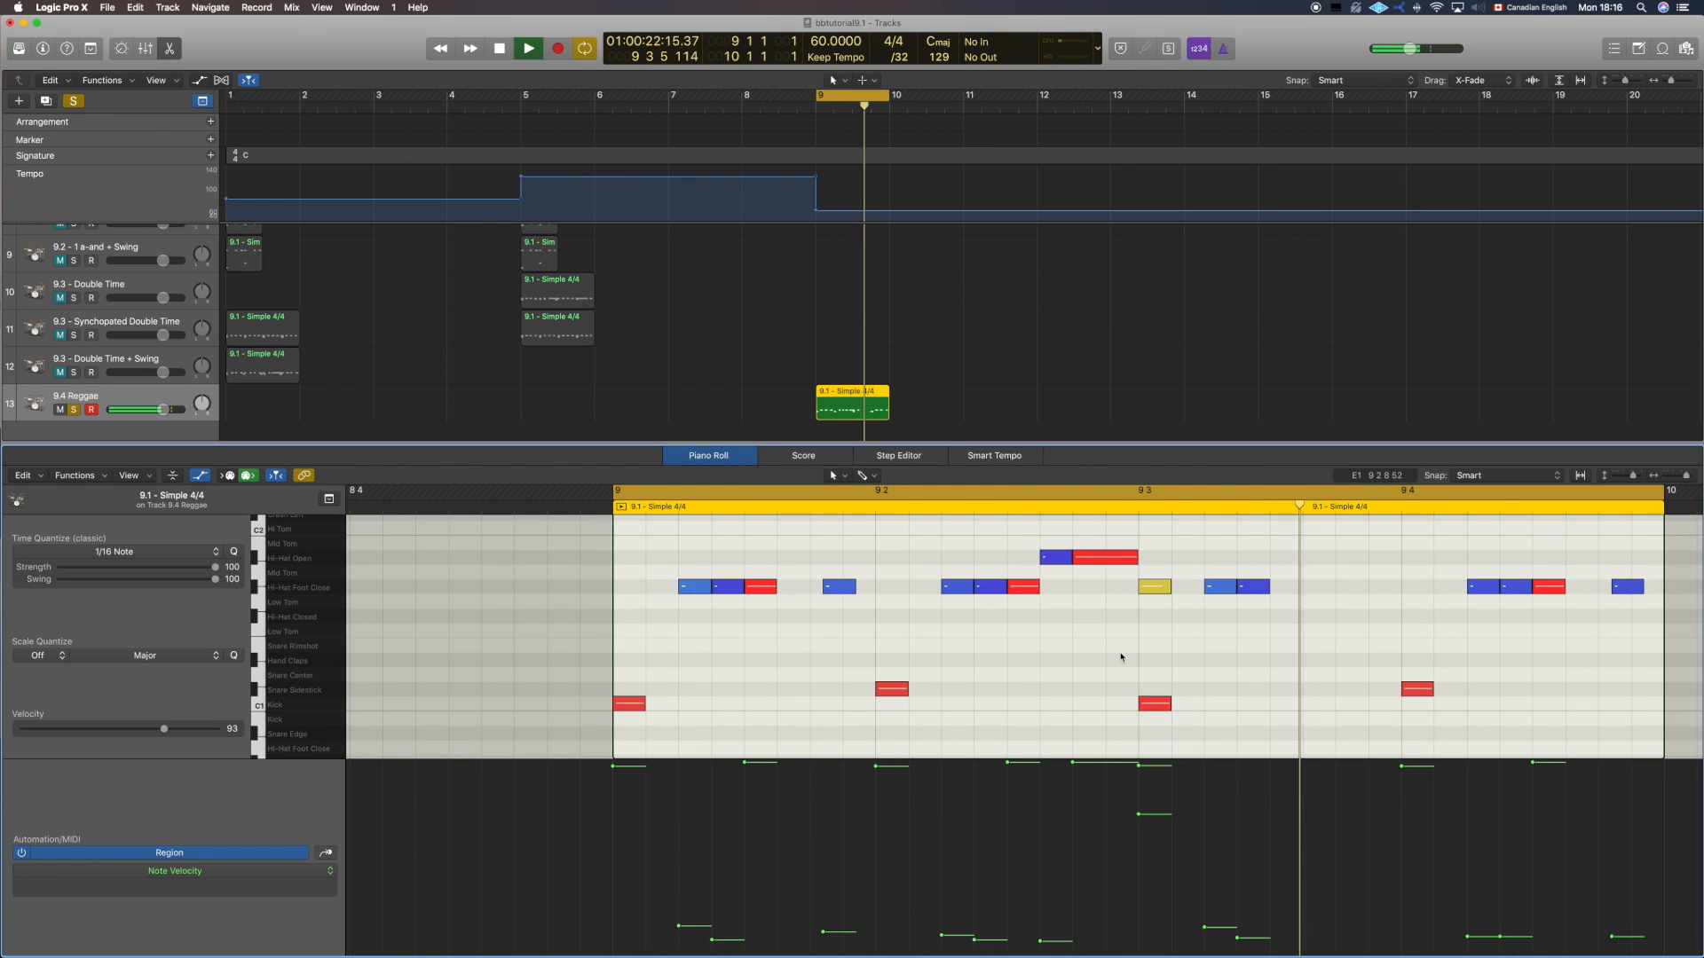
key(space)
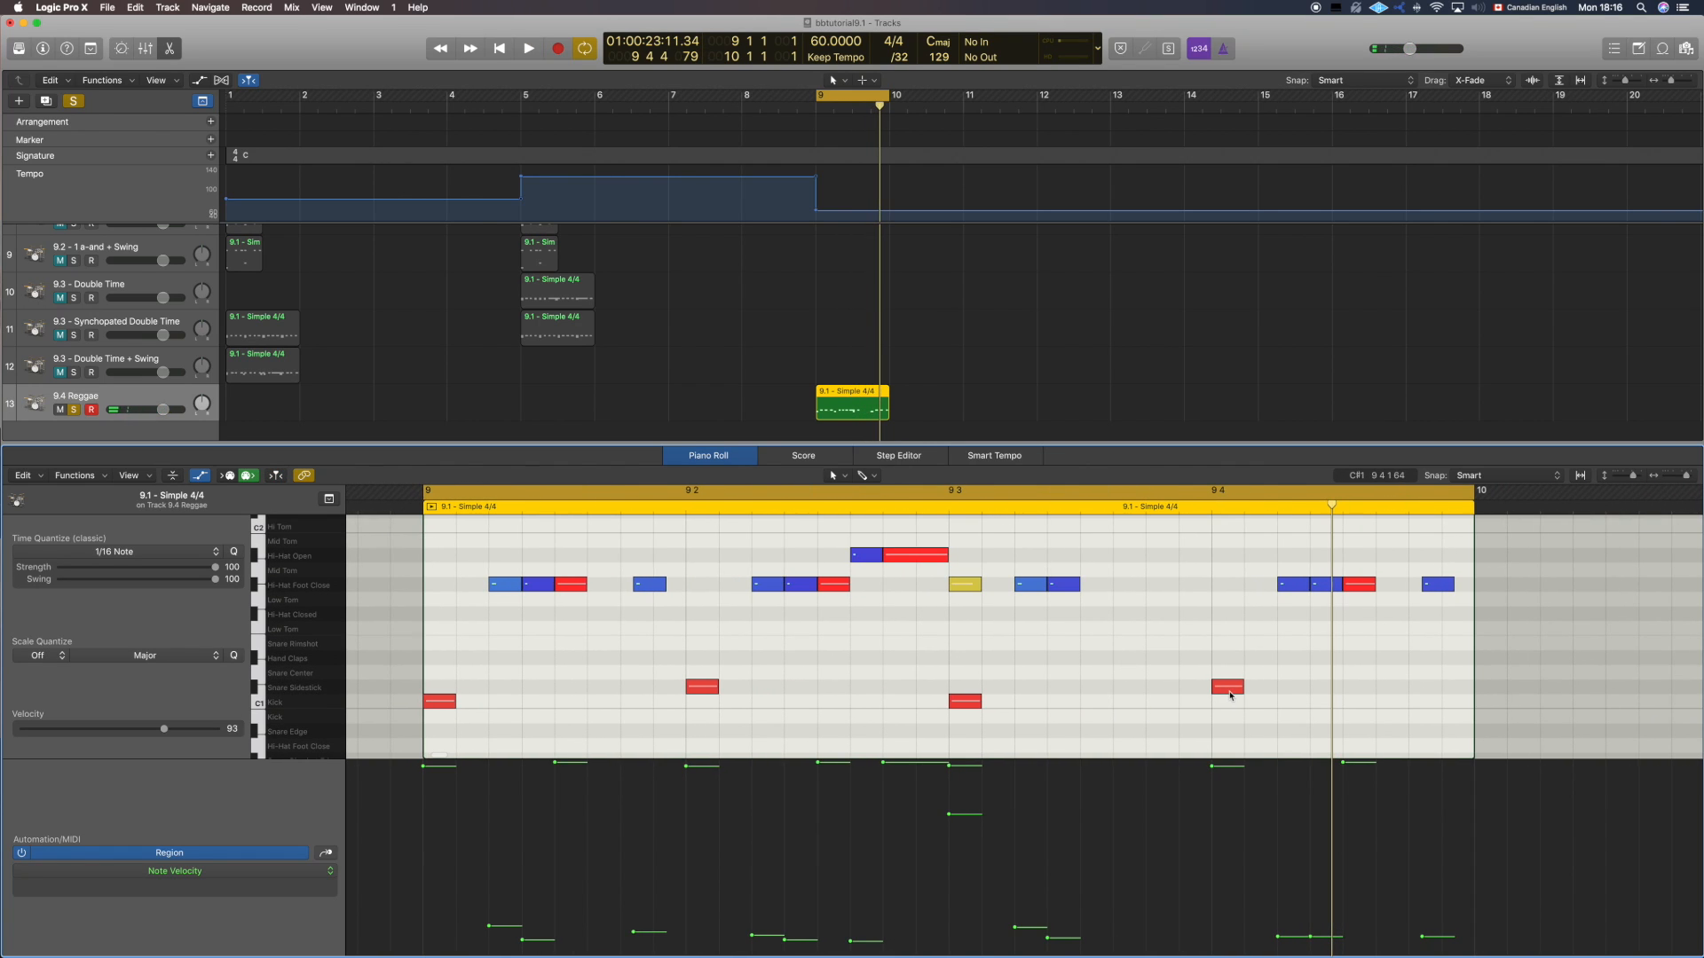
Step: Copy beat 2's accented hi-hat to the middle of beat 3 and a soft hi-hat to the last thirty-second note before beat 4, and play back
scroll(1077, 651, right, 2)
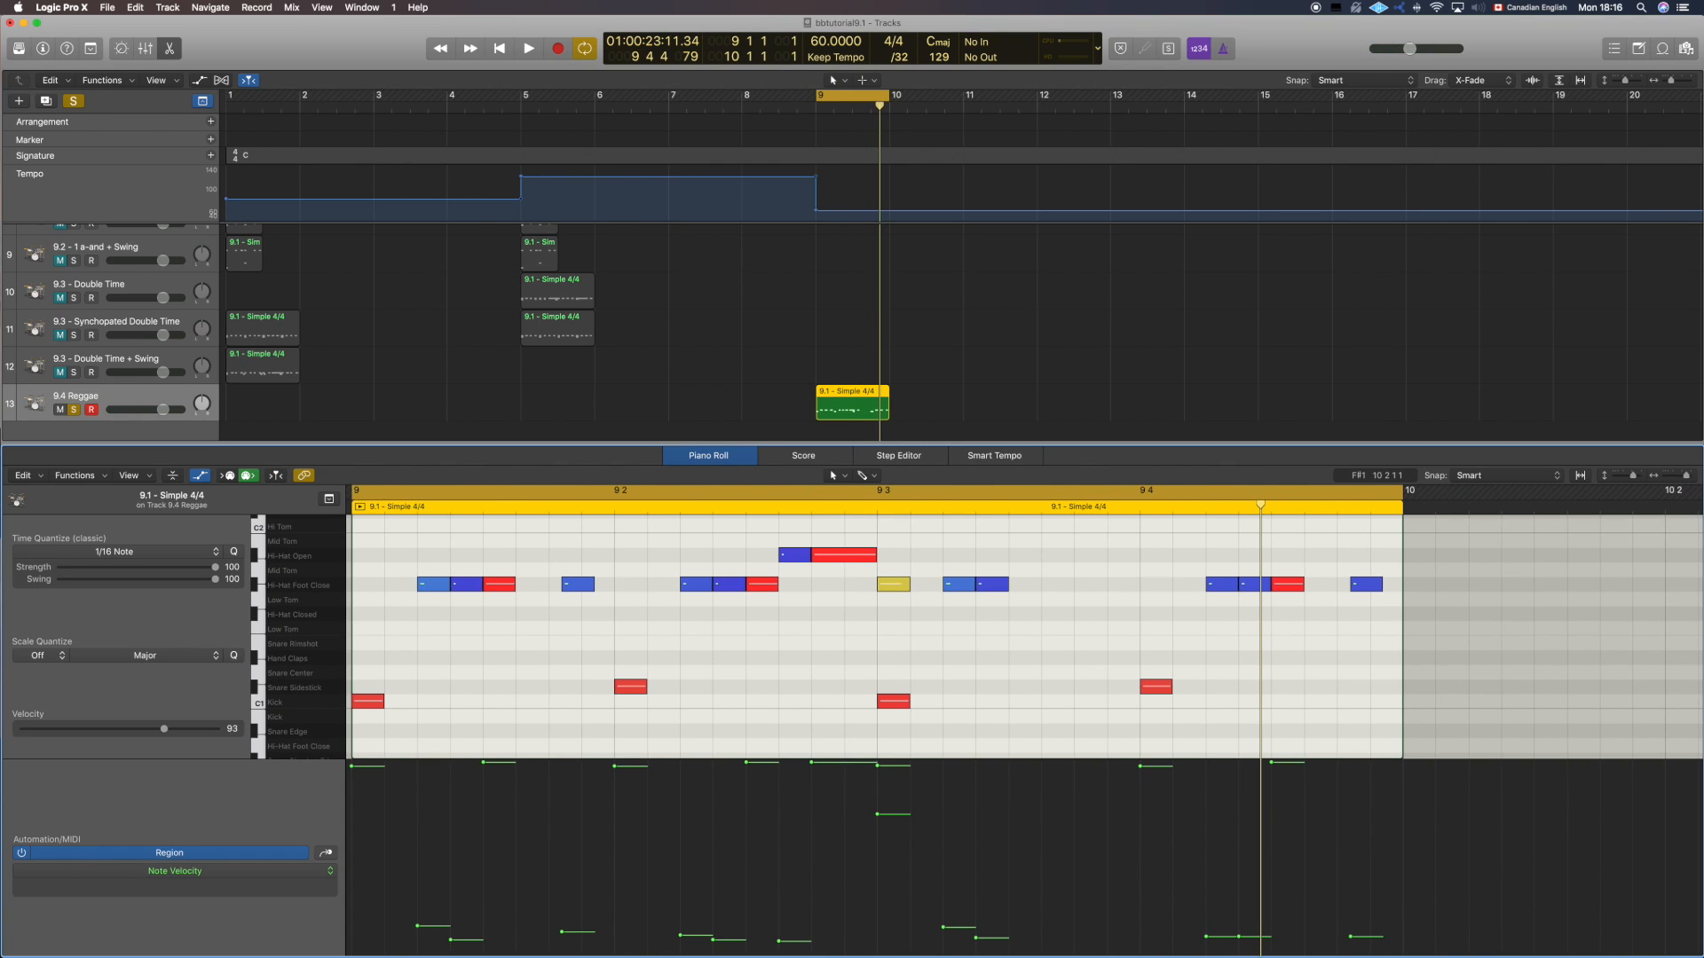
drag(767, 587, 1034, 589)
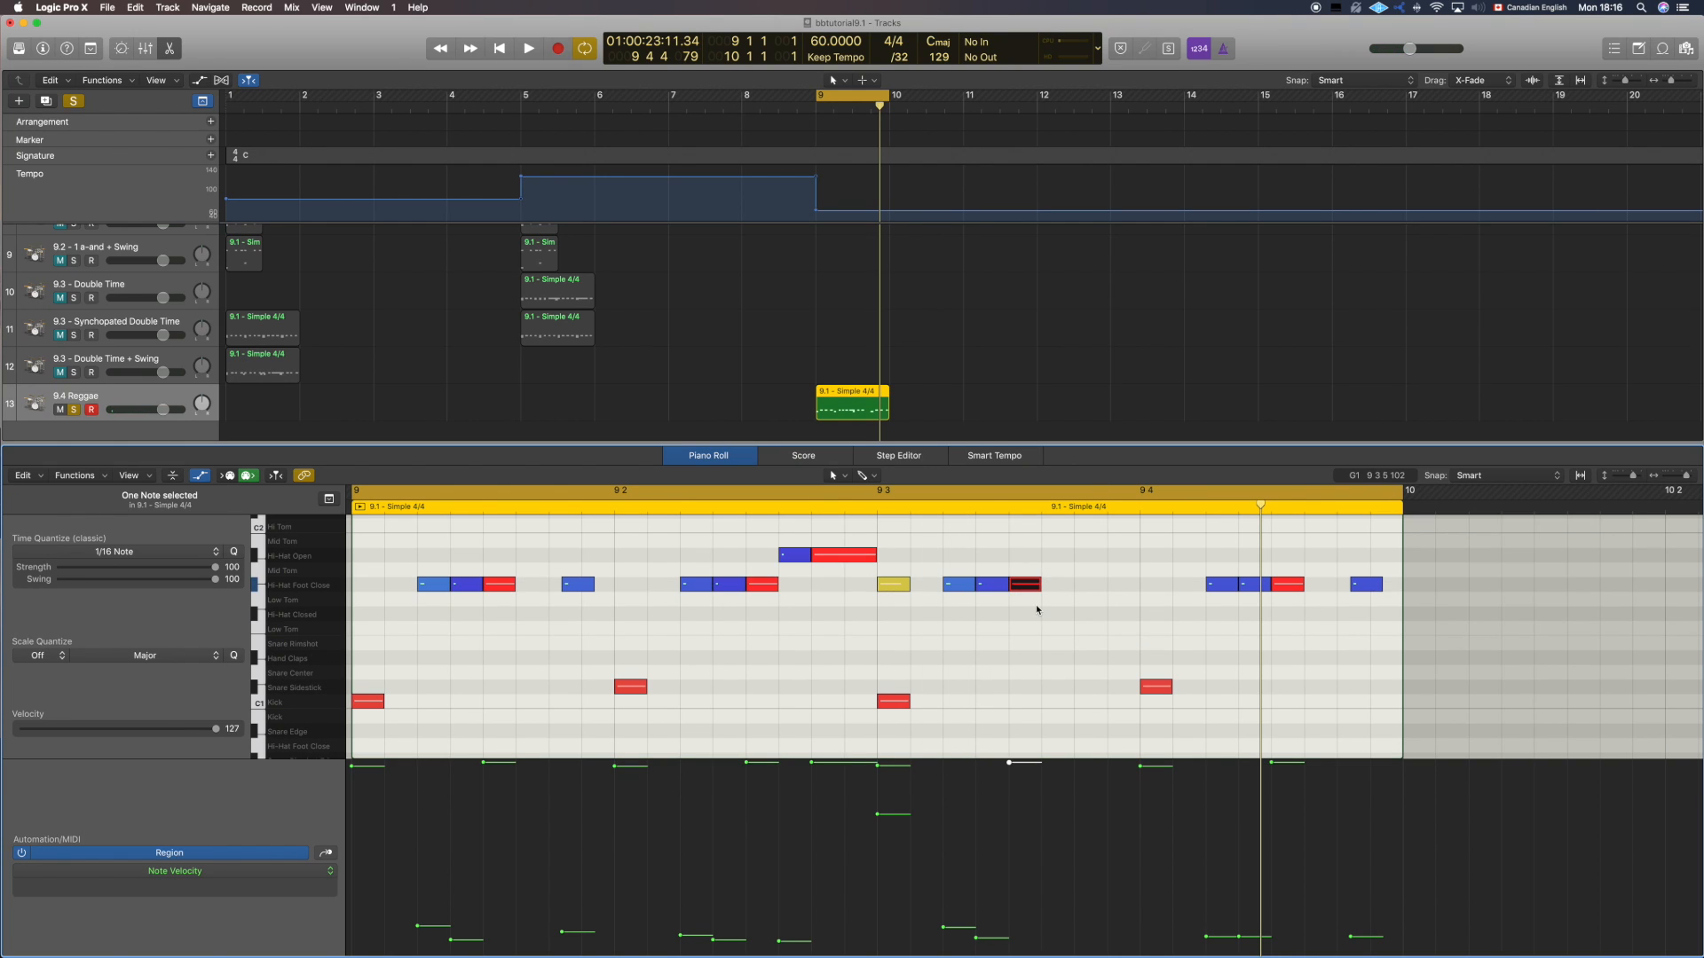
scroll(1036, 609, right, 4)
drag(820, 585, 954, 586)
click(953, 615)
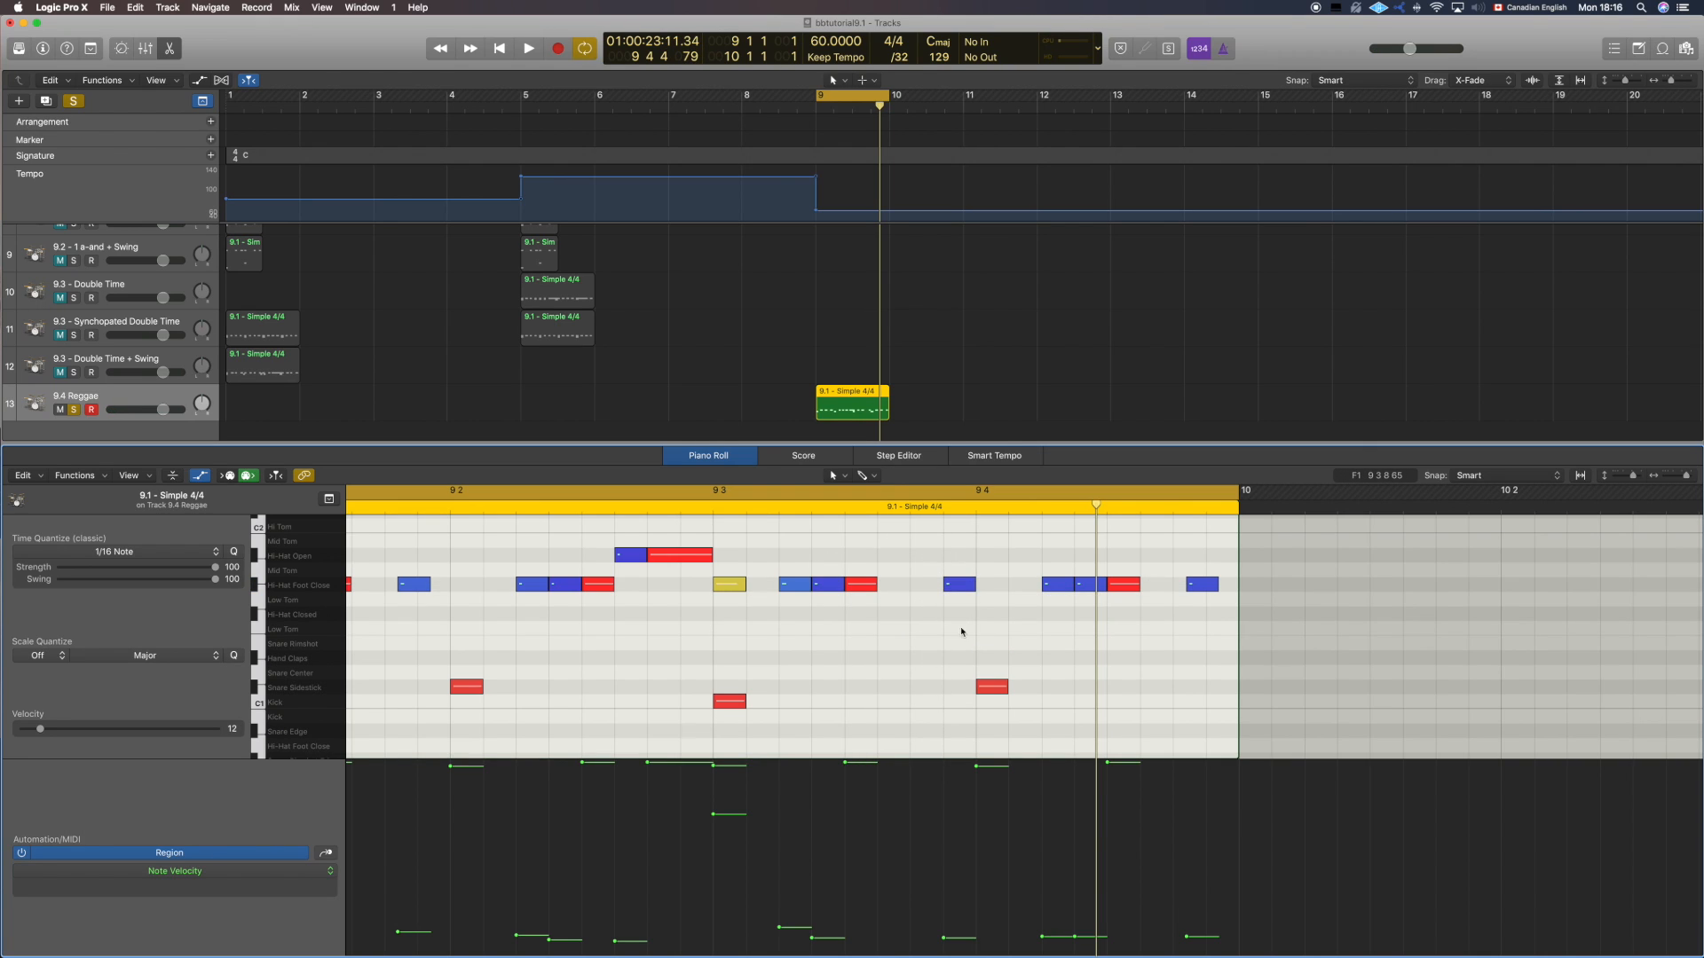
scroll(1544, 621, right, 5)
key(space)
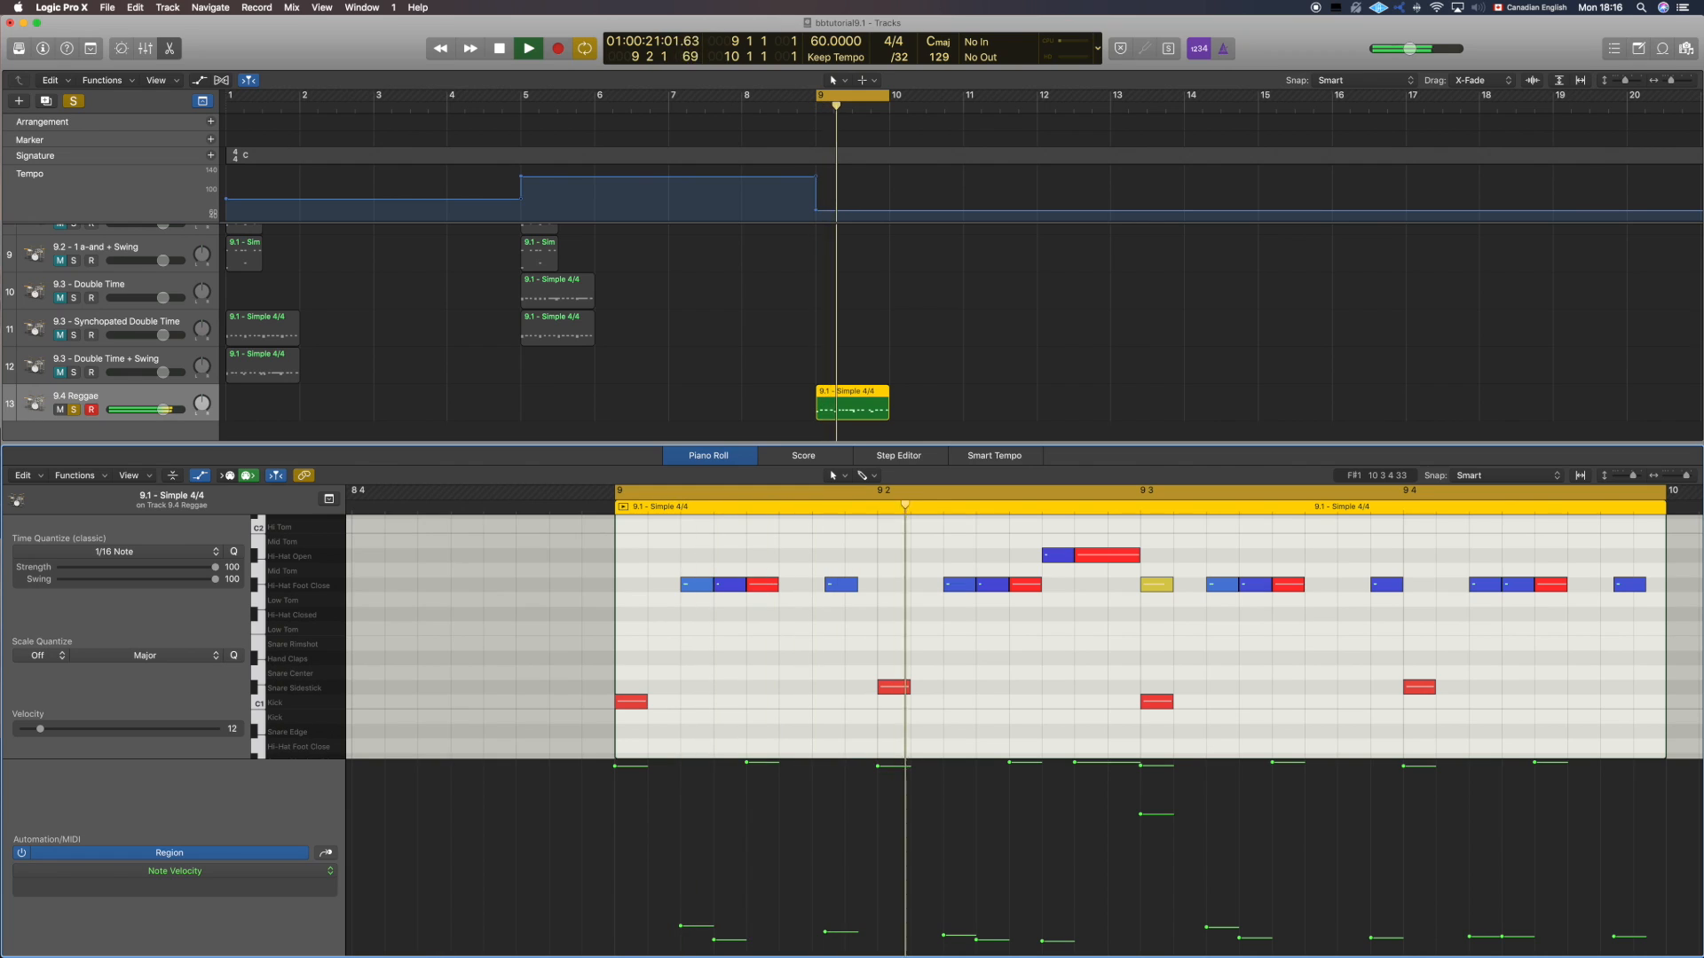
scroll(1464, 543, right, 5)
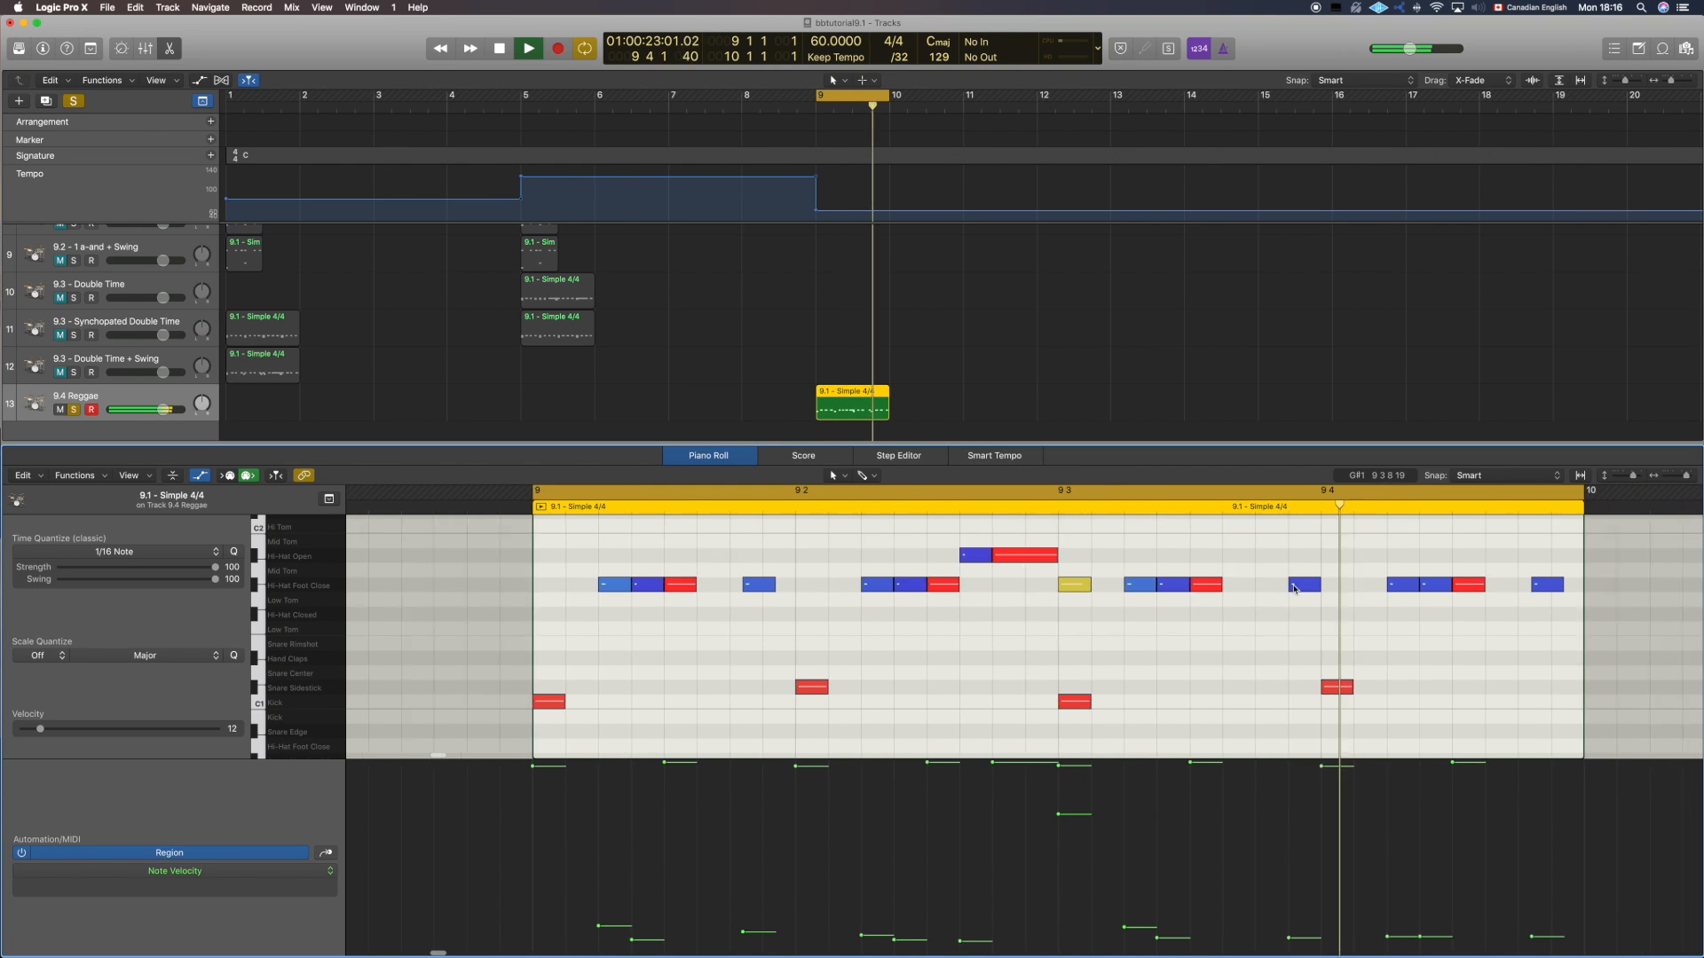
key(space)
Step: Review the hi-hat pattern by selecting the accented hits, the soft pairs ahead of them, and the single soft hit before beat 2
scroll(1104, 678, left, 1)
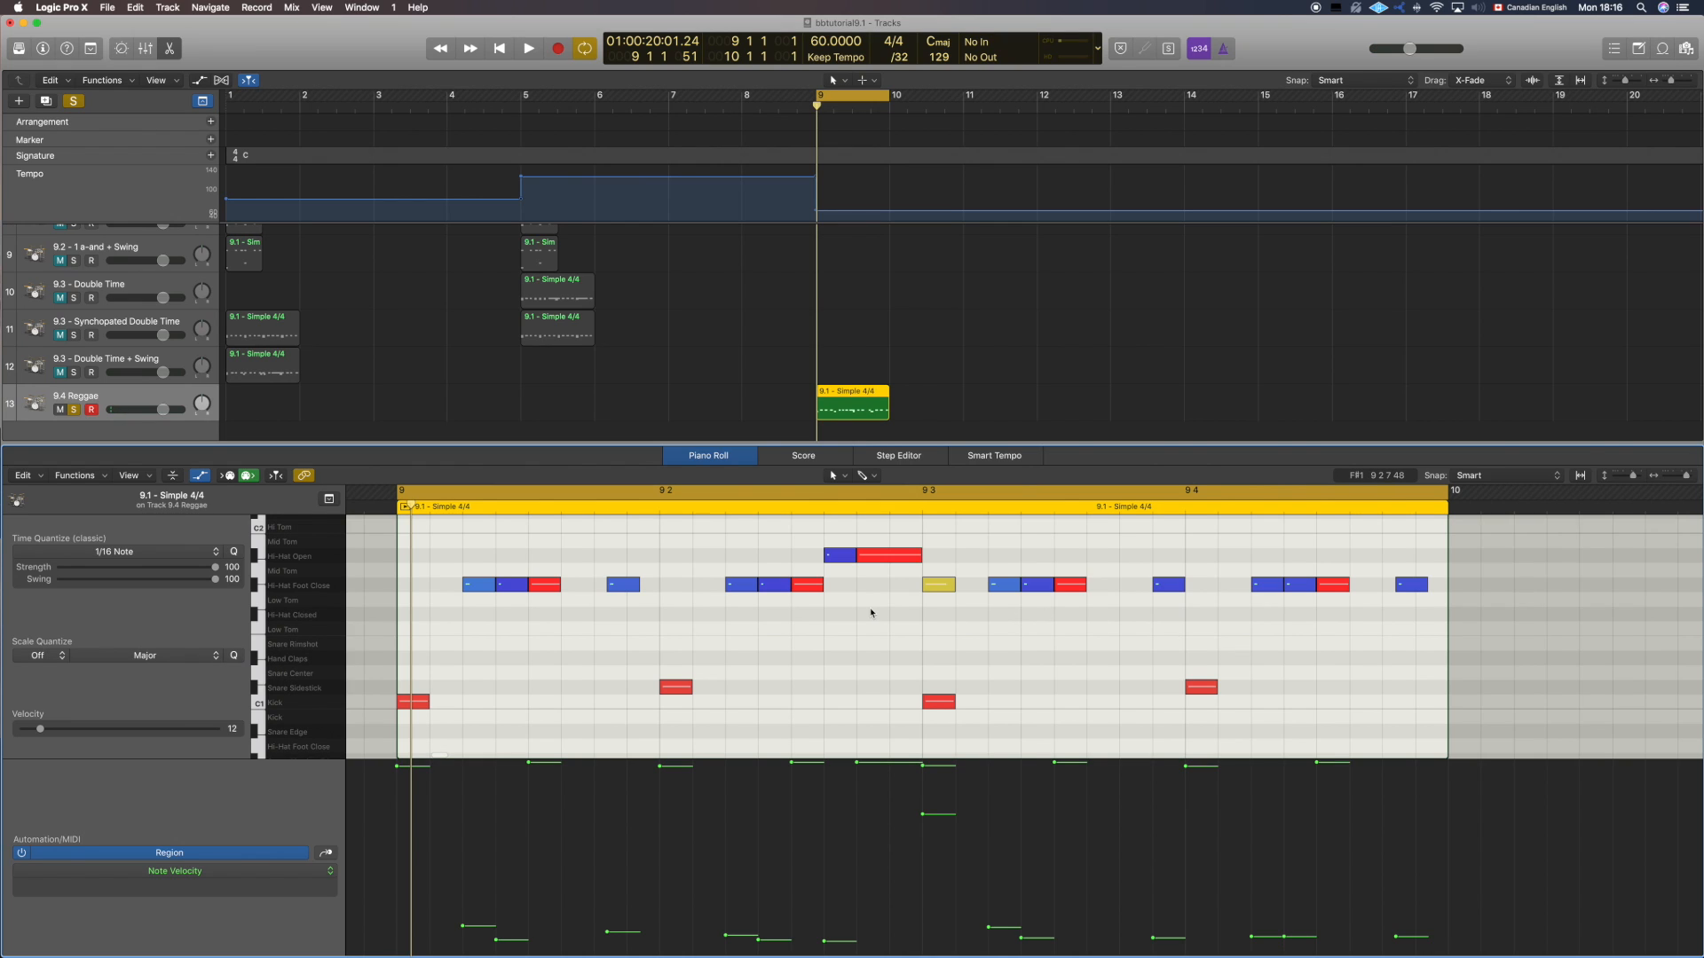
drag(838, 597, 803, 586)
drag(559, 605, 544, 589)
click(1070, 586)
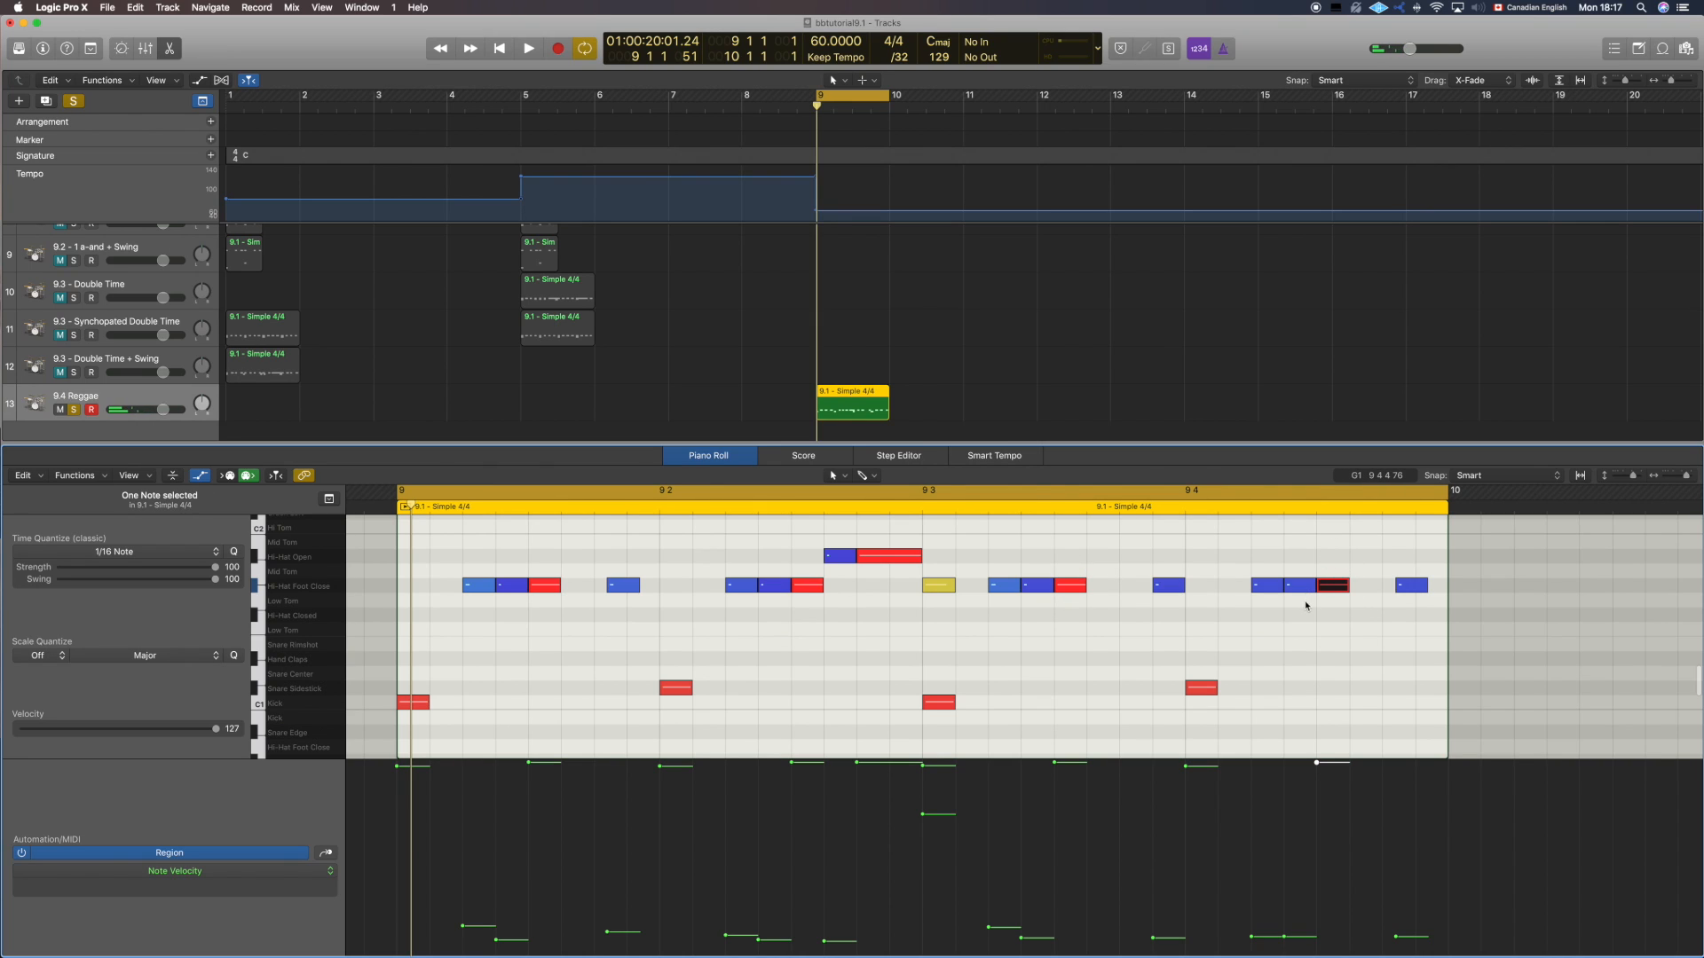
drag(1307, 604, 1255, 568)
drag(1040, 606, 1003, 586)
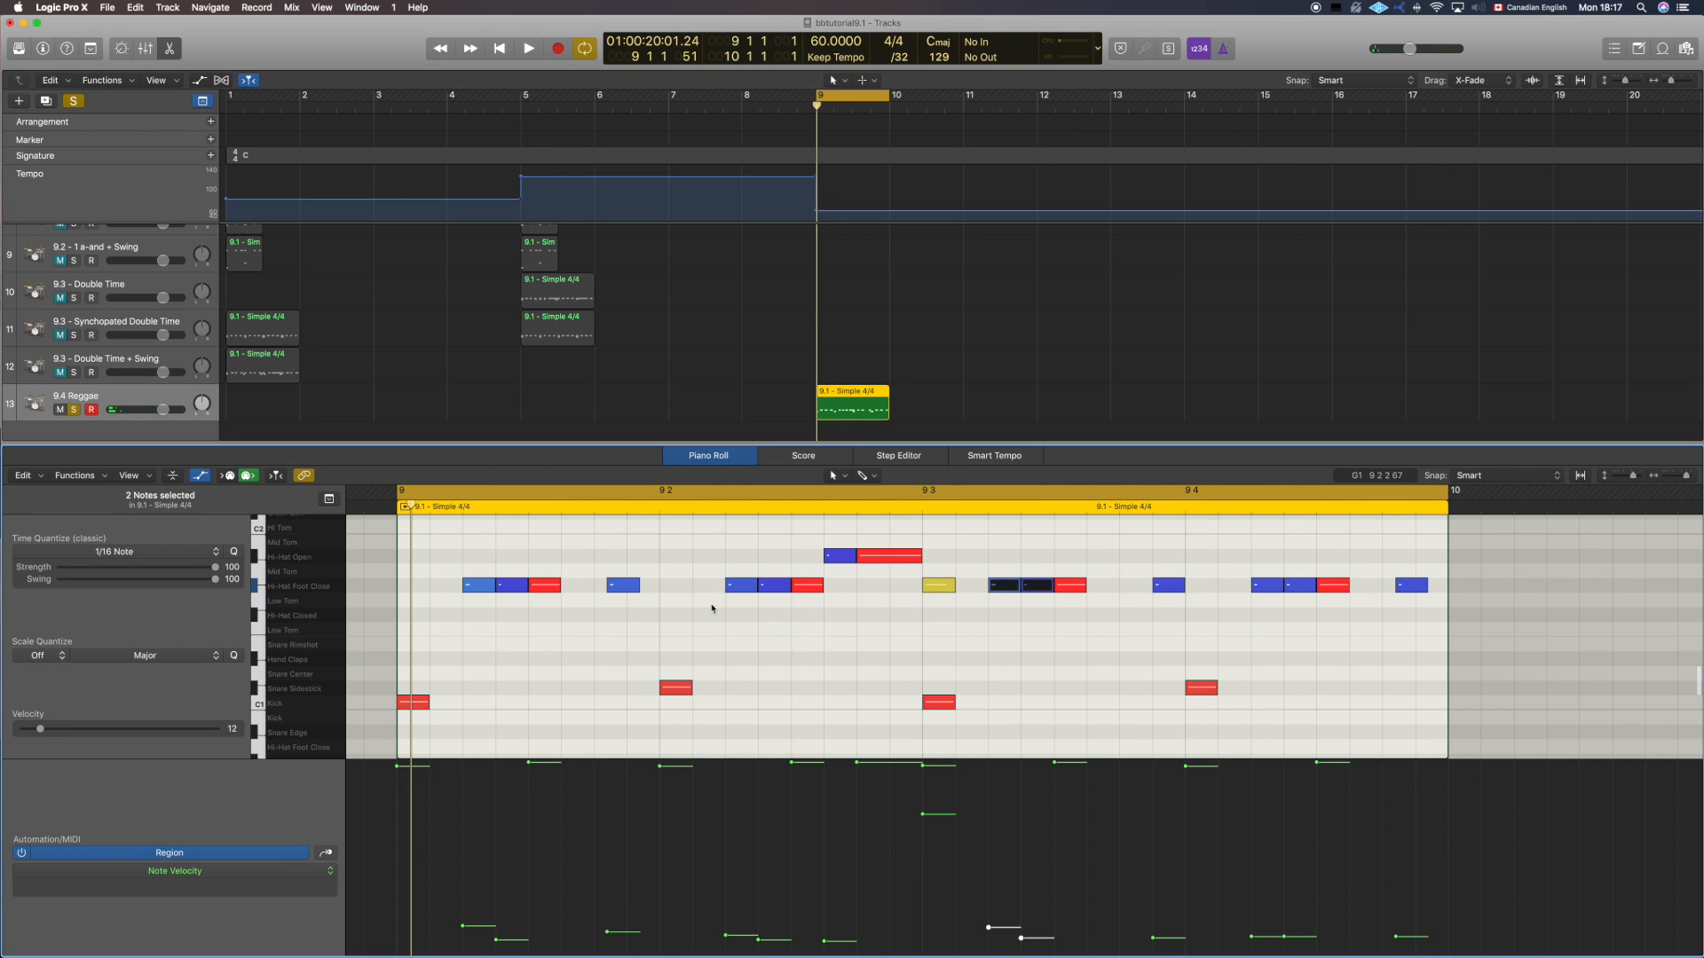
drag(479, 586, 479, 587)
click(507, 559)
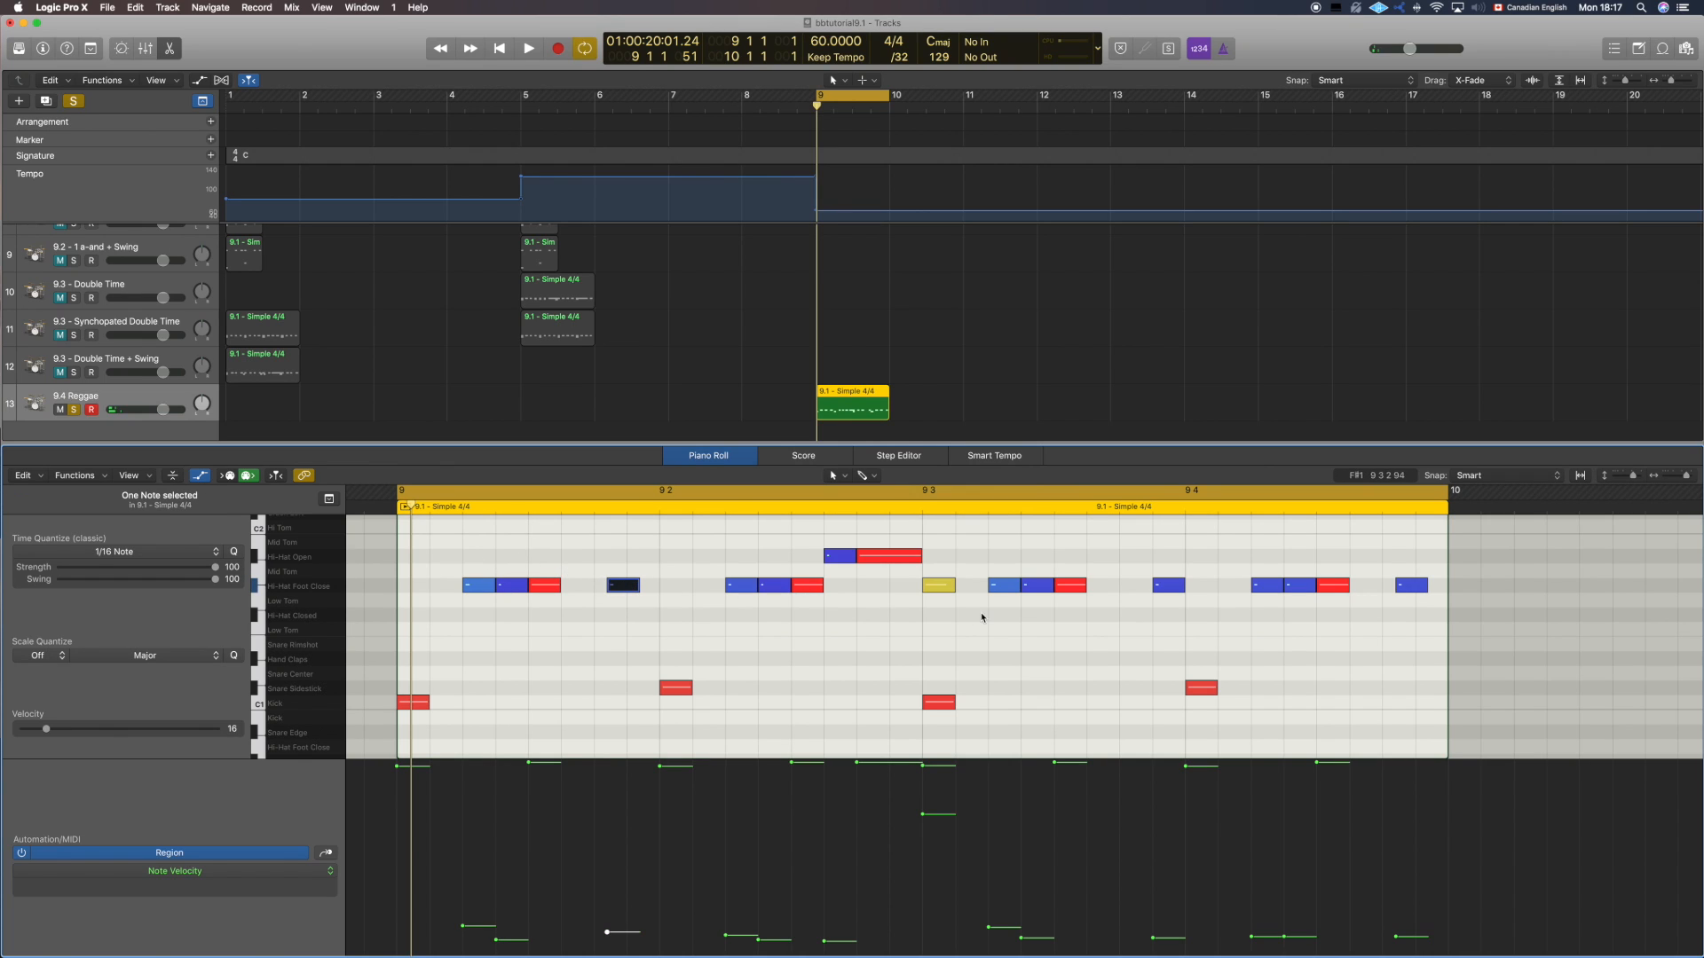
Step: Copy the beat 4 sidestick three thirty-second notes further into the beat, set the copy's velocity to 35, and play back
scroll(818, 619, right, 5)
click(983, 688)
click(983, 688)
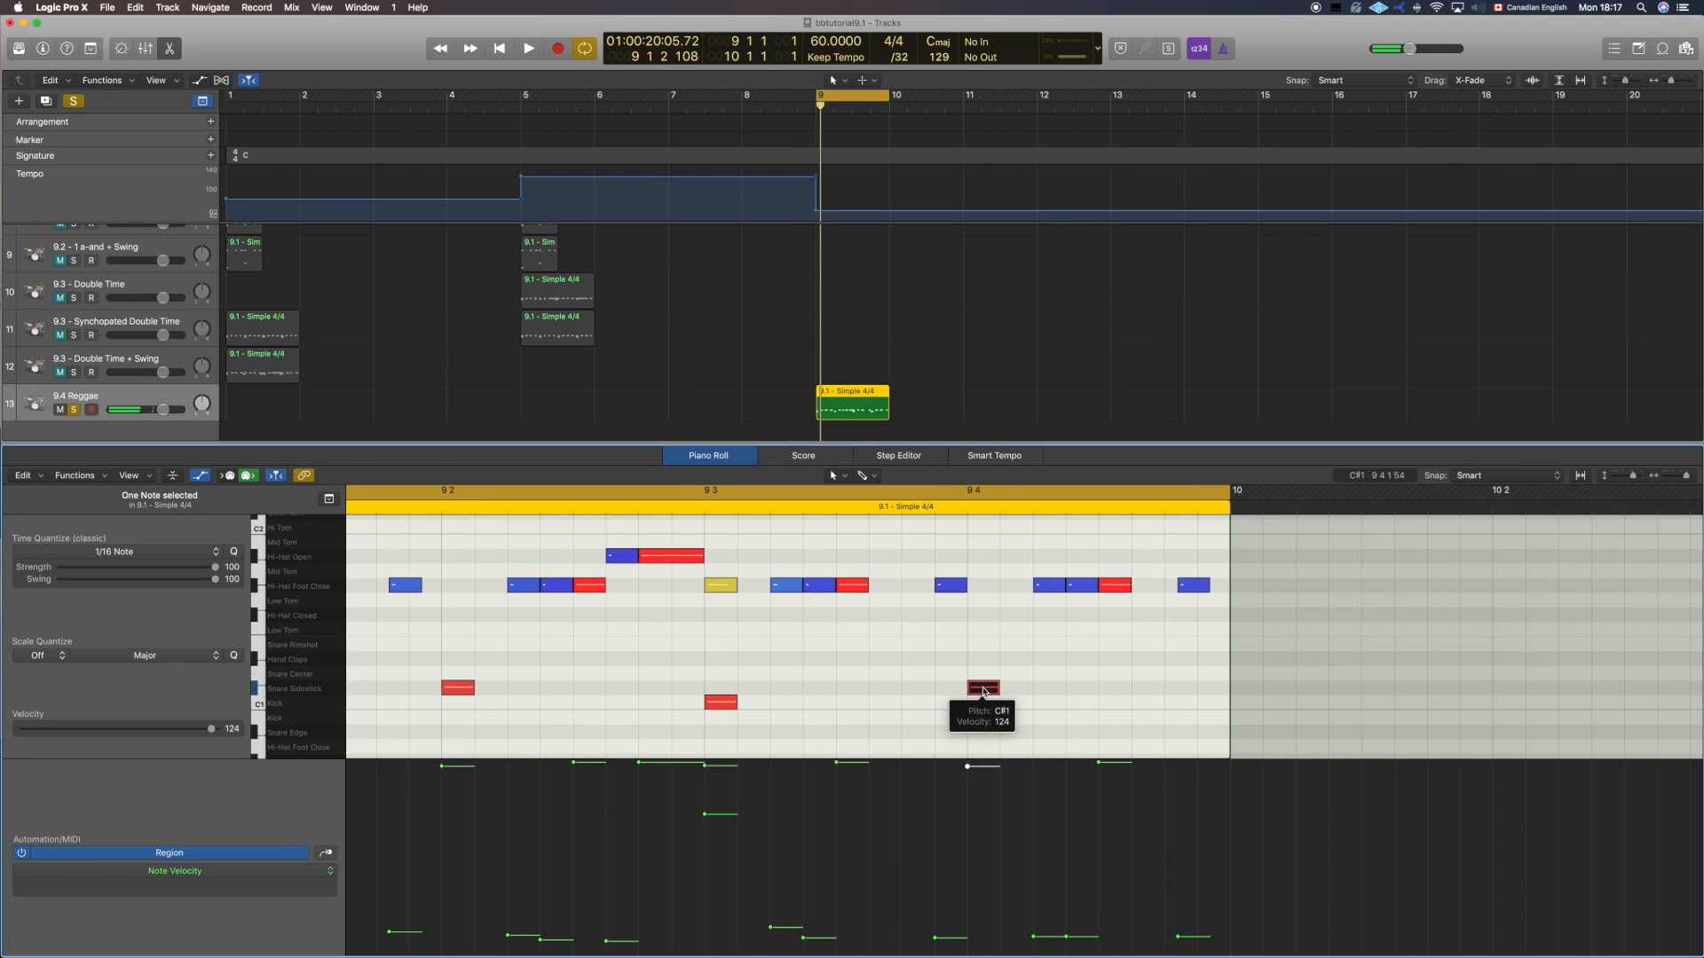
drag(982, 691, 1081, 694)
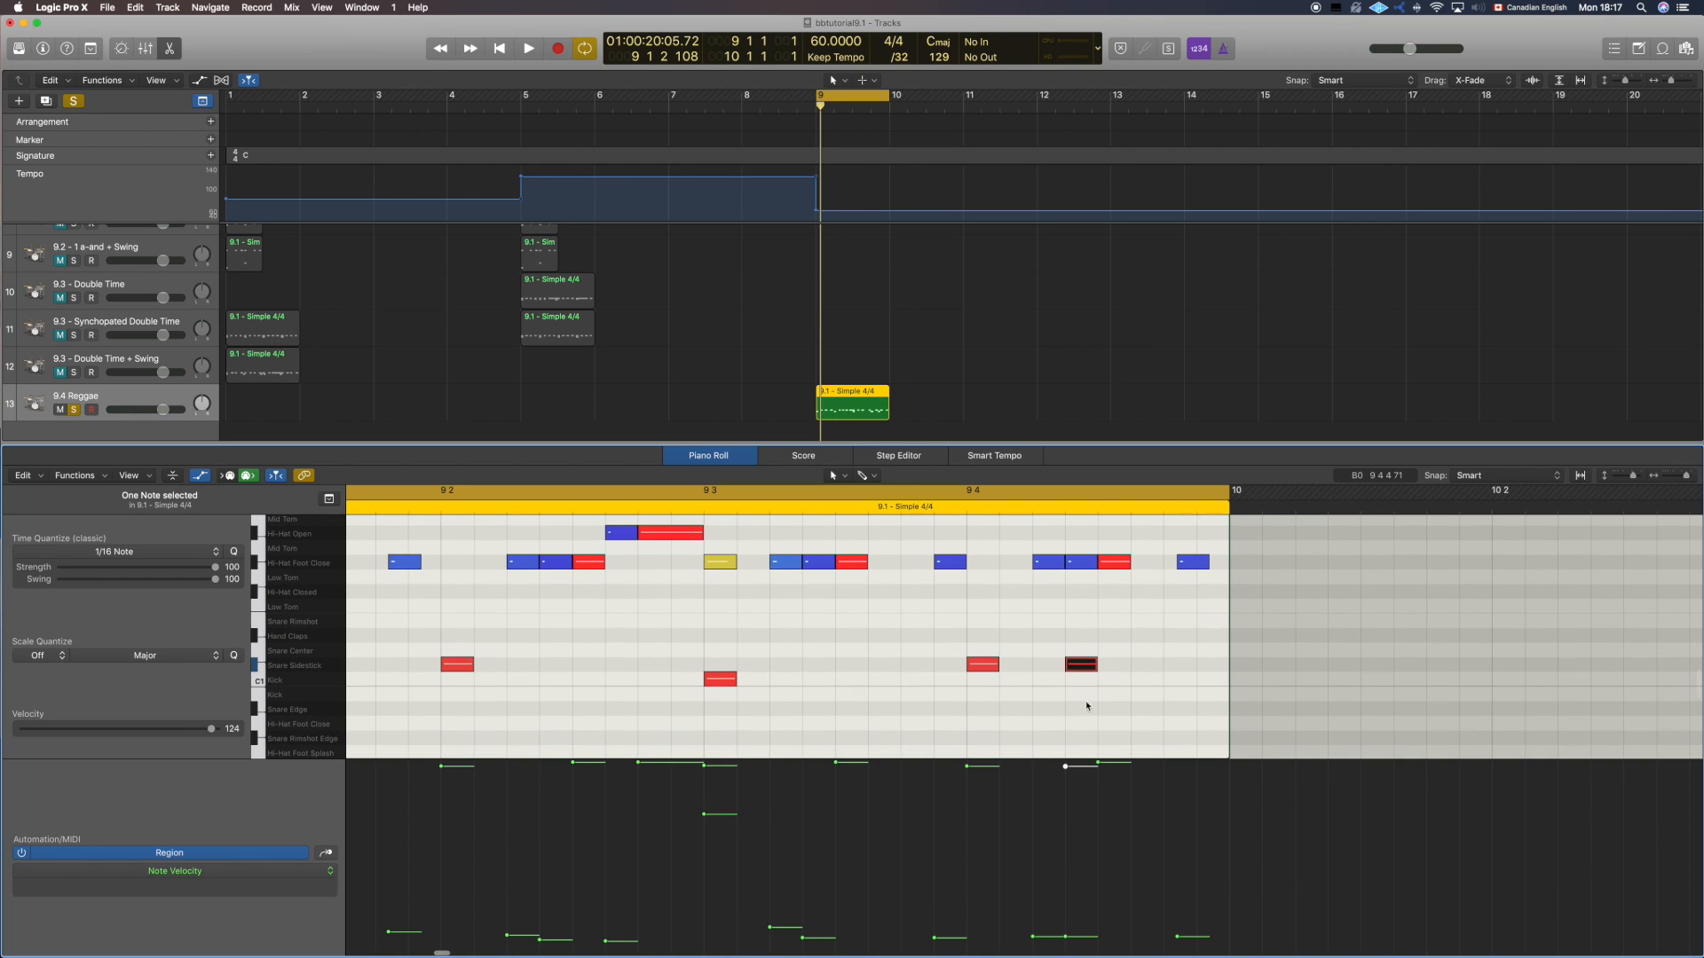
drag(1065, 766, 1069, 902)
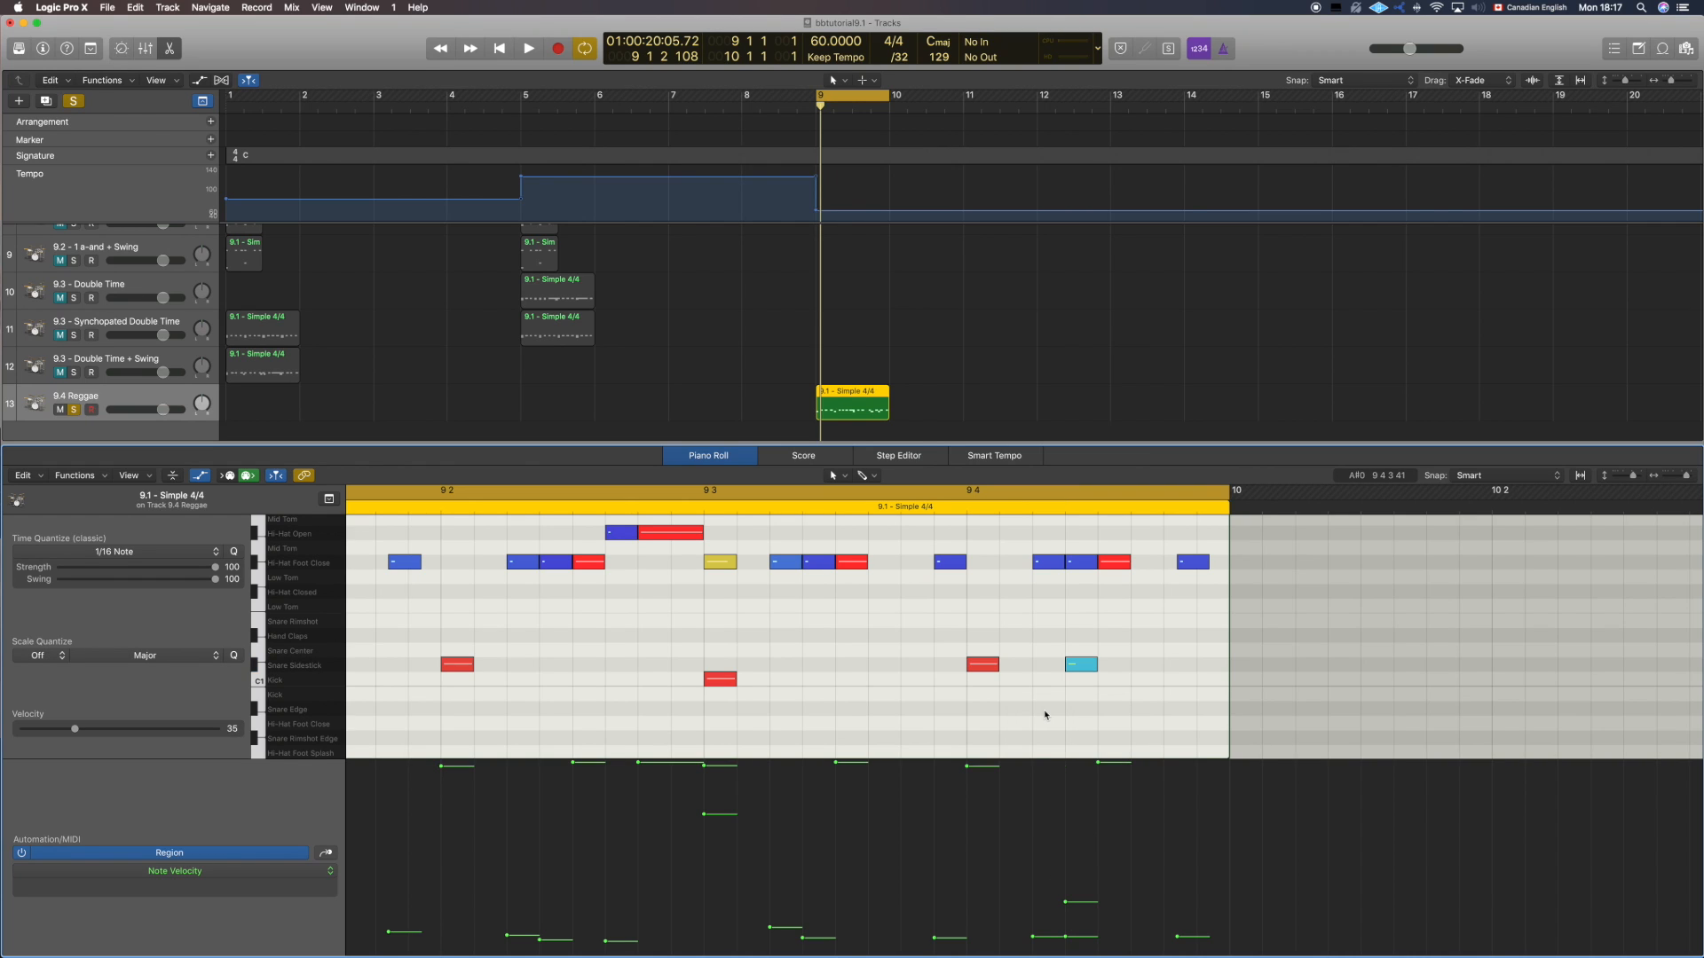
key(space)
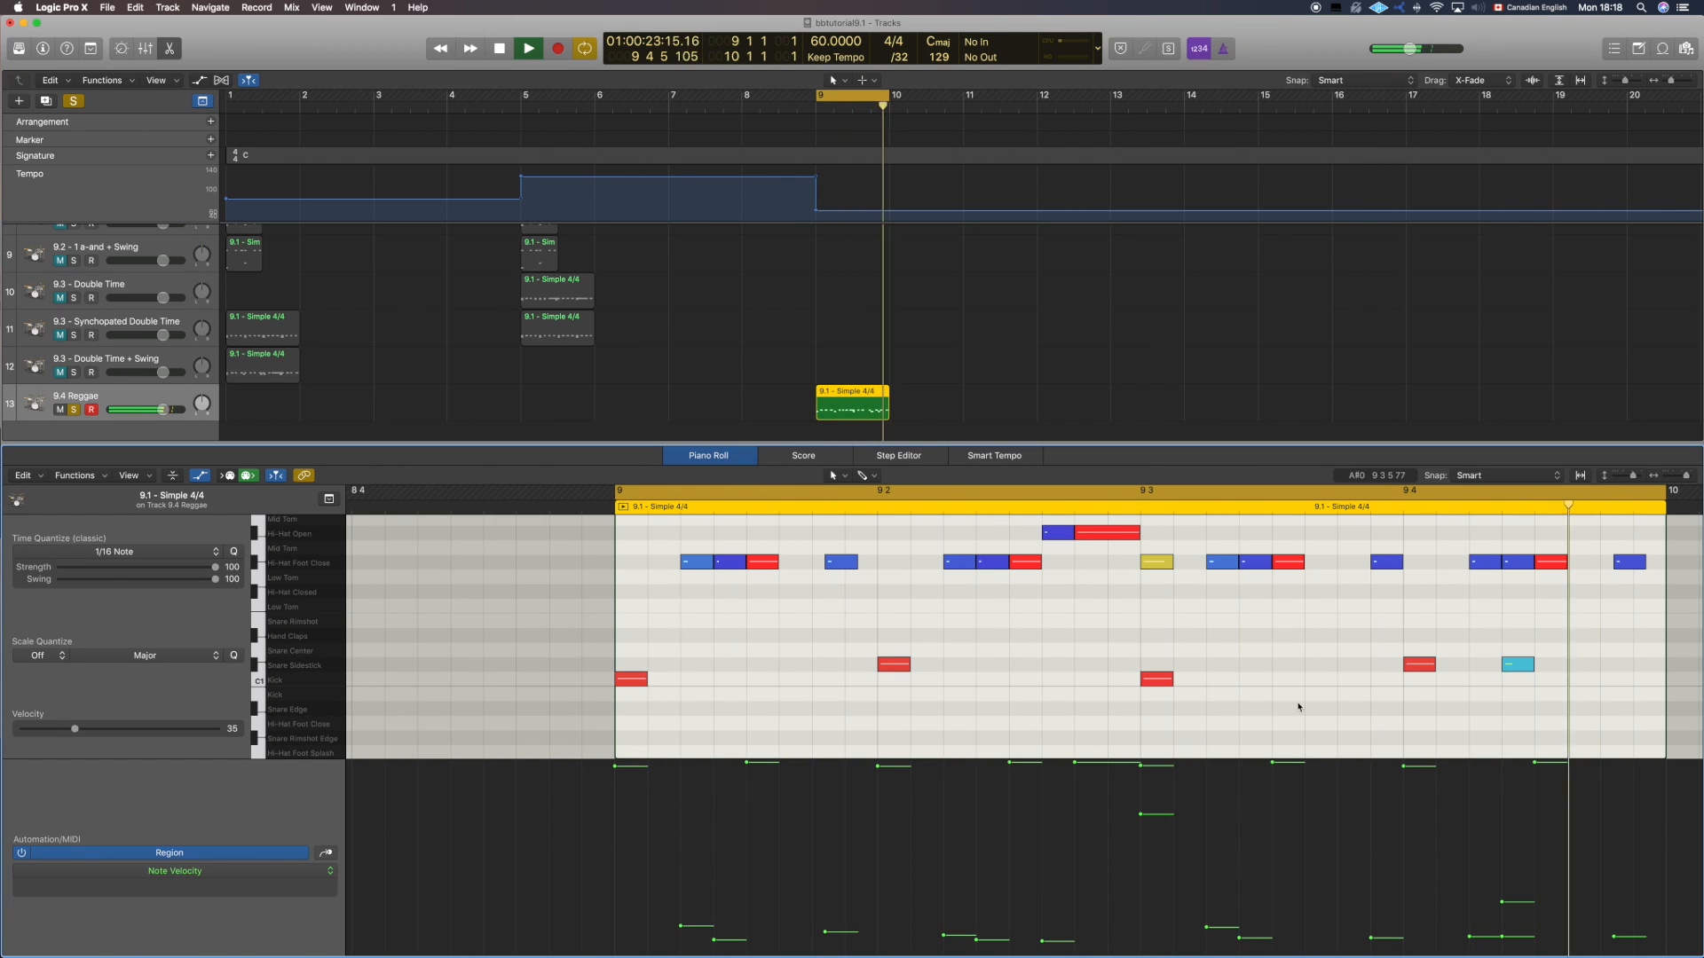
scroll(1414, 692, right, 3)
key(space)
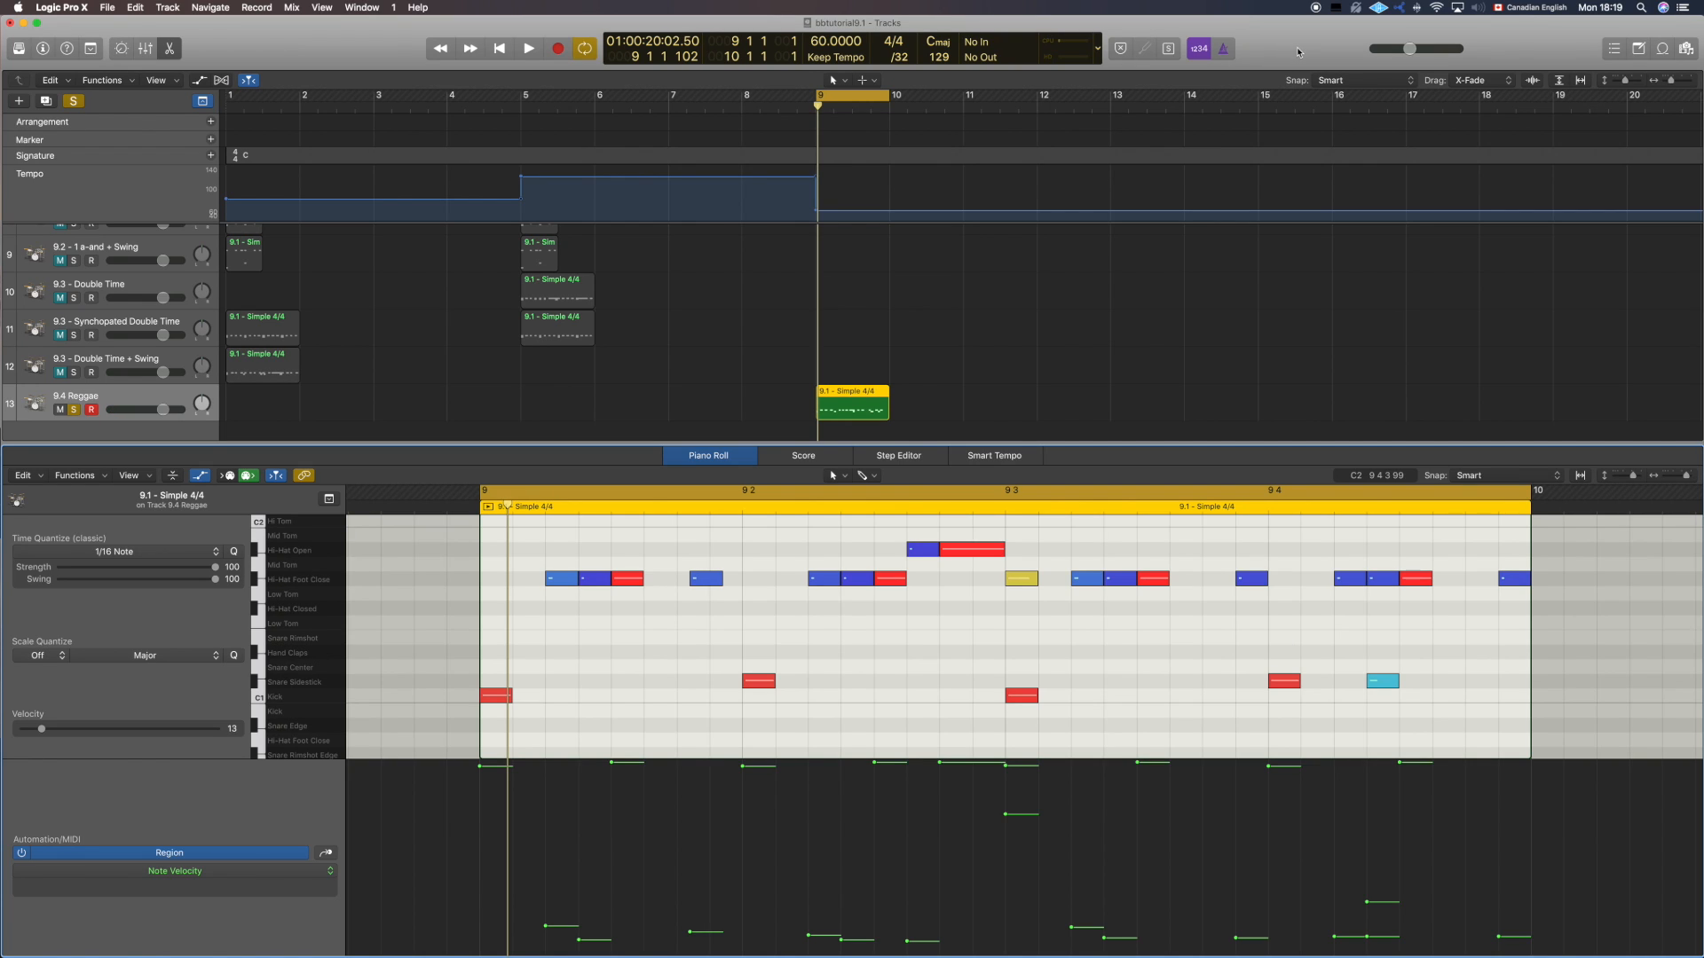
Step: Lower the master volume to about -16 dB while the reggae beat plays
mouse_move(1294, 47)
mouse_down()
mouse_move(1300, 86)
mouse_move(1294, 37)
mouse_up()
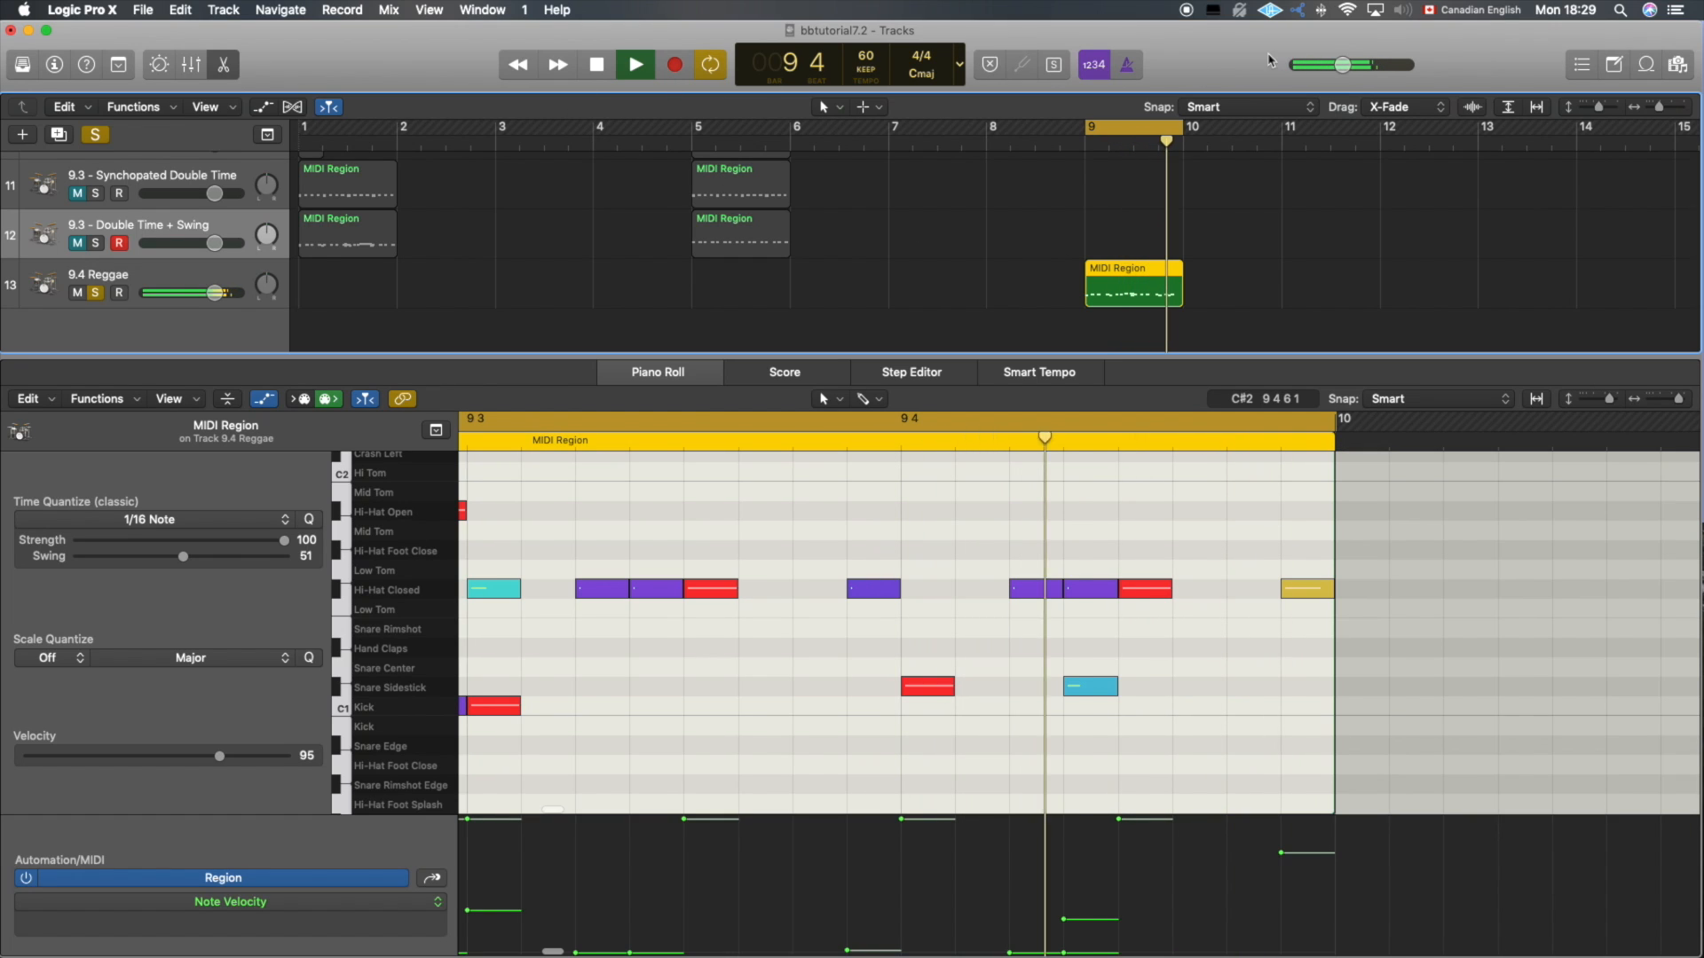
drag(1342, 71, 1274, 65)
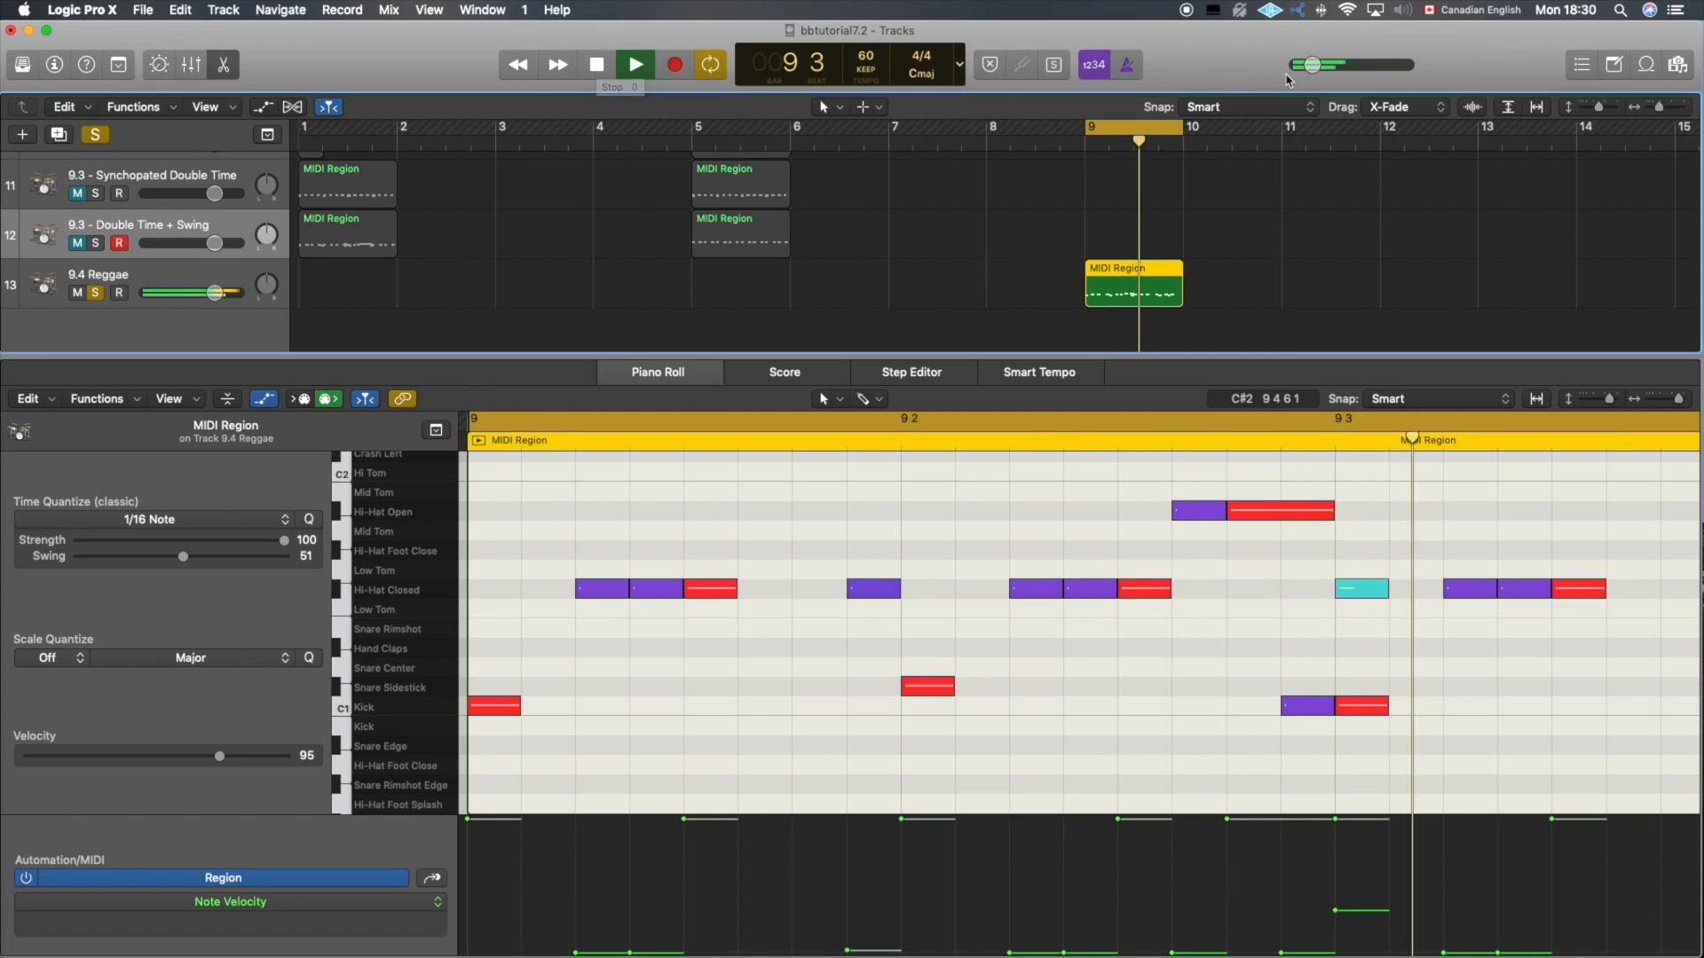
click(1319, 67)
mouse_move(1320, 67)
mouse_down()
mouse_move(1402, 65)
mouse_move(1338, 64)
mouse_up()
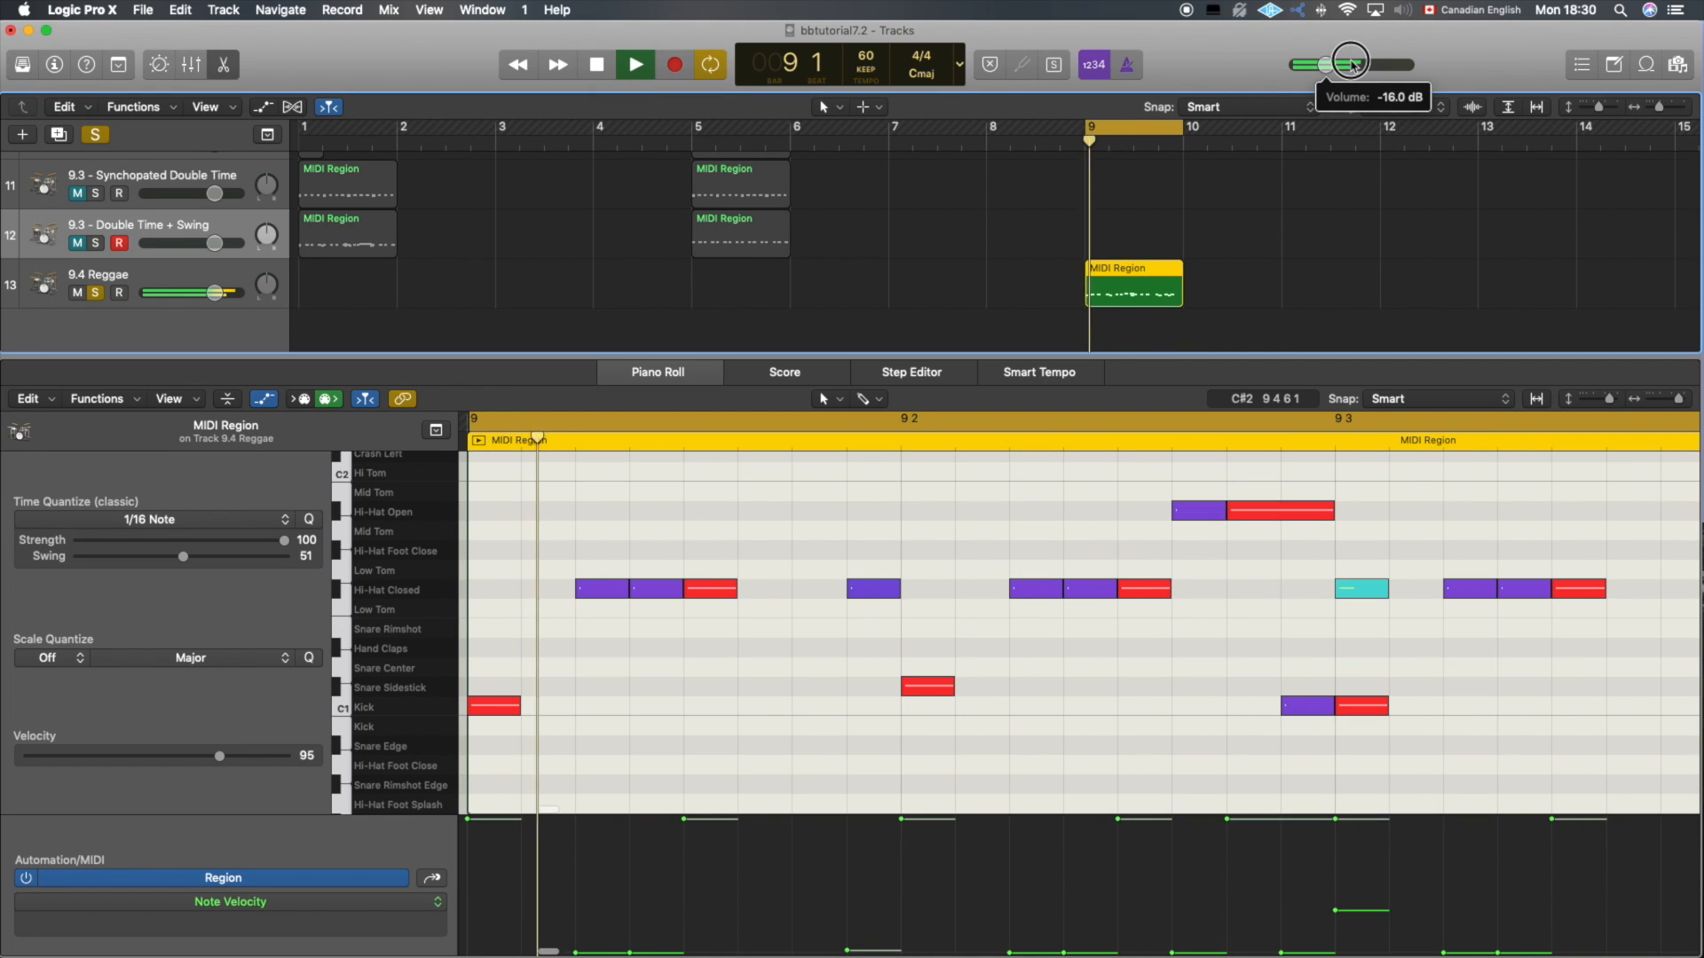